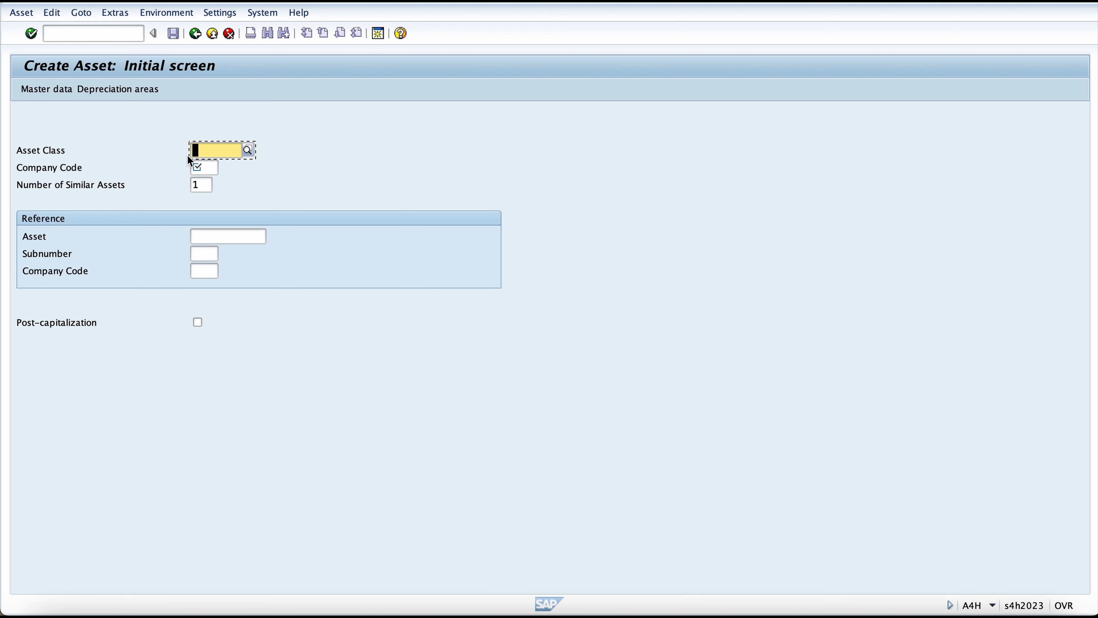
Step: Start a new asset in company code ONEV with asset class ON105 (One Plus Asset AUC) and proceed to its master data
key("Tab")
type("onev")
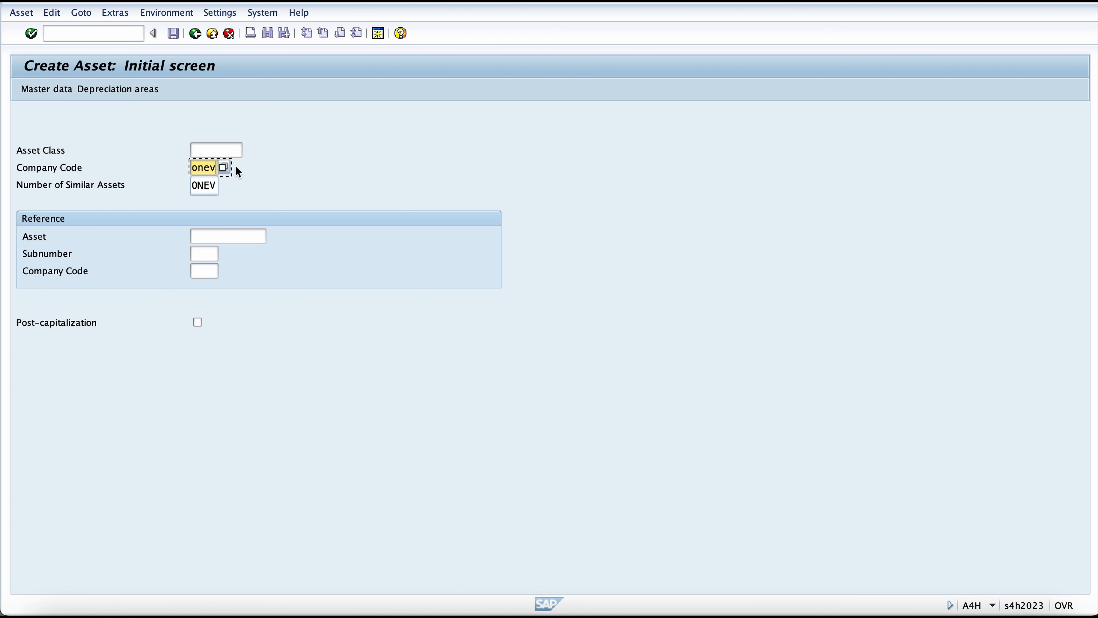
left_click(231, 149)
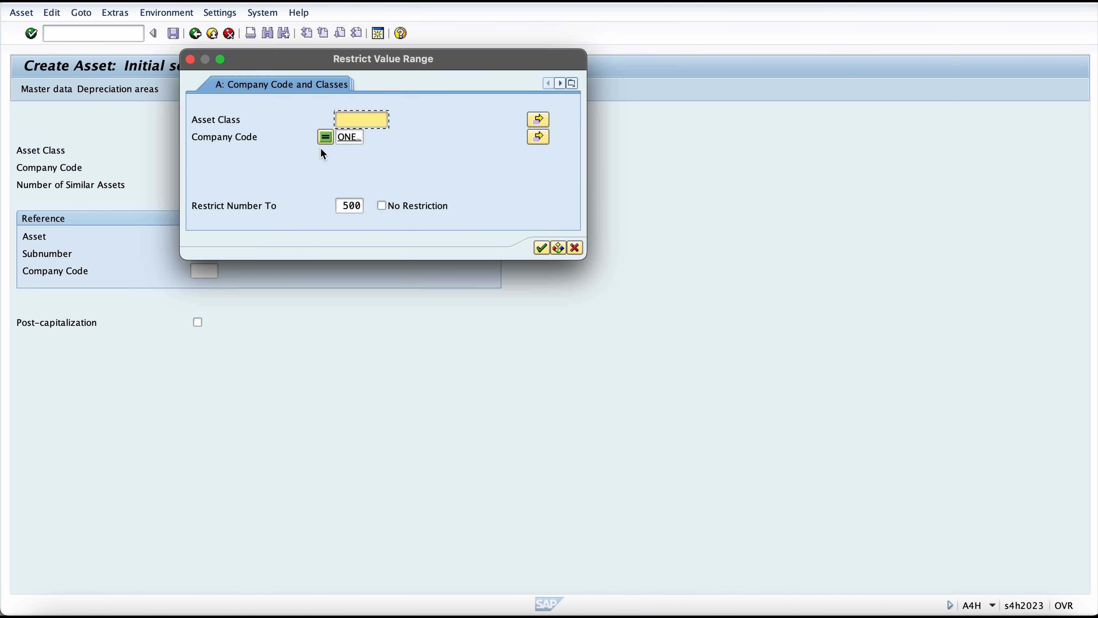
key("Return")
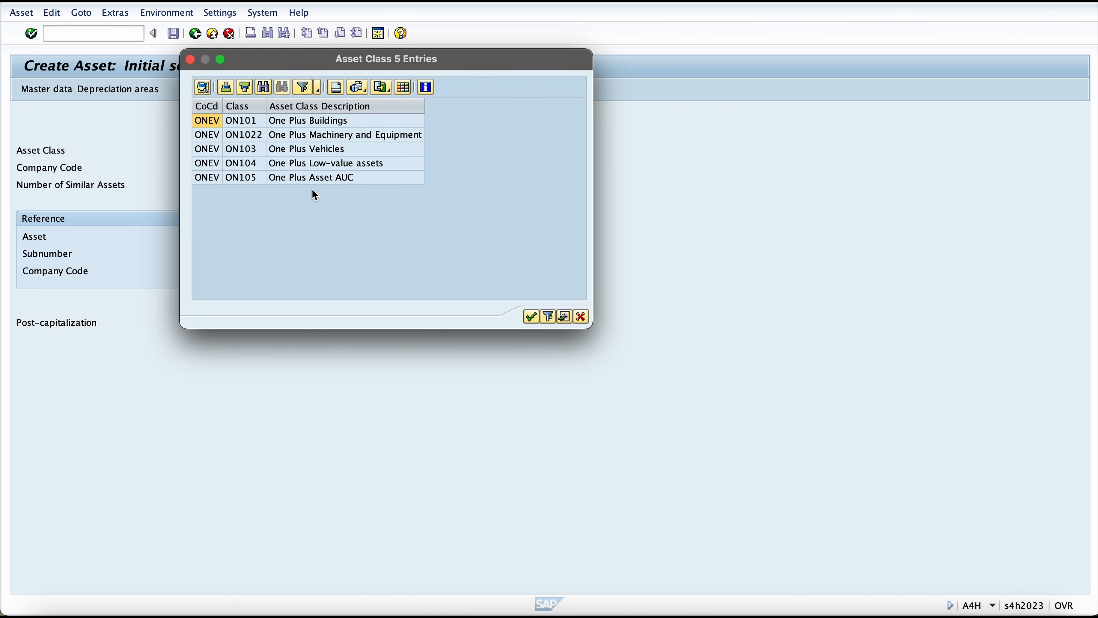
left_click(326, 177)
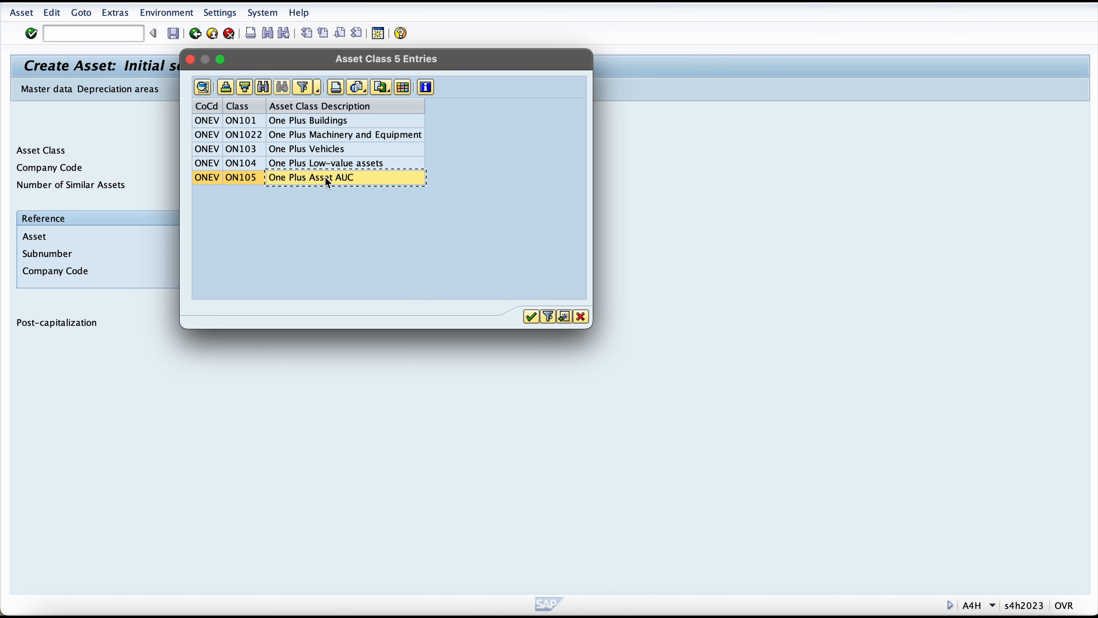
double_click(349, 180)
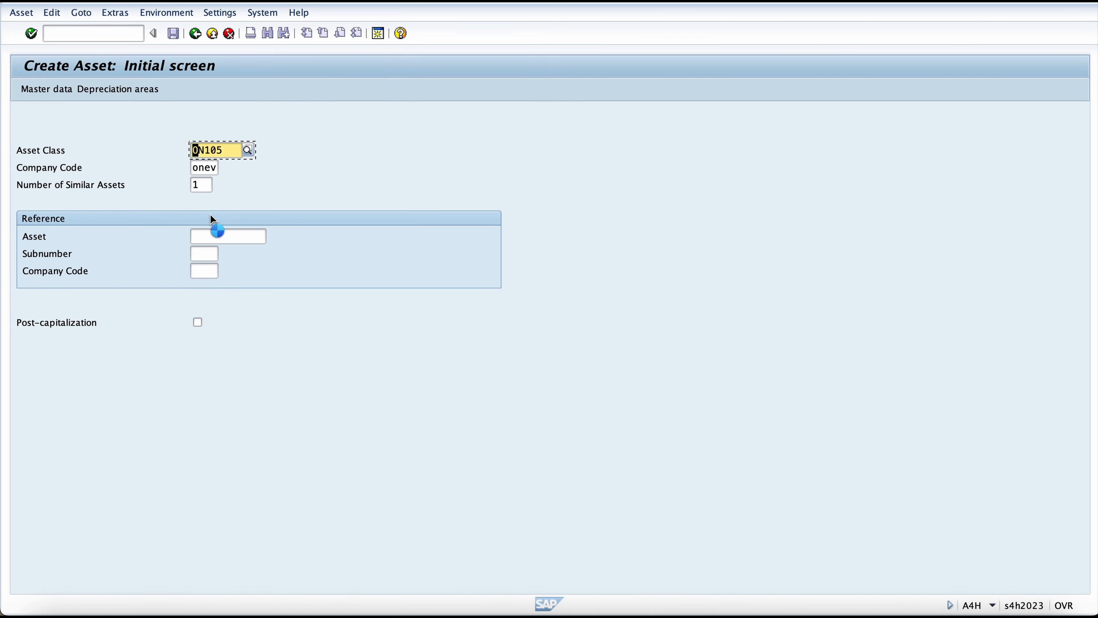
key("Return")
Step: Enter "Building AUC 1" in both description lines and the asset main number text, and confirm the general data
type("Bui")
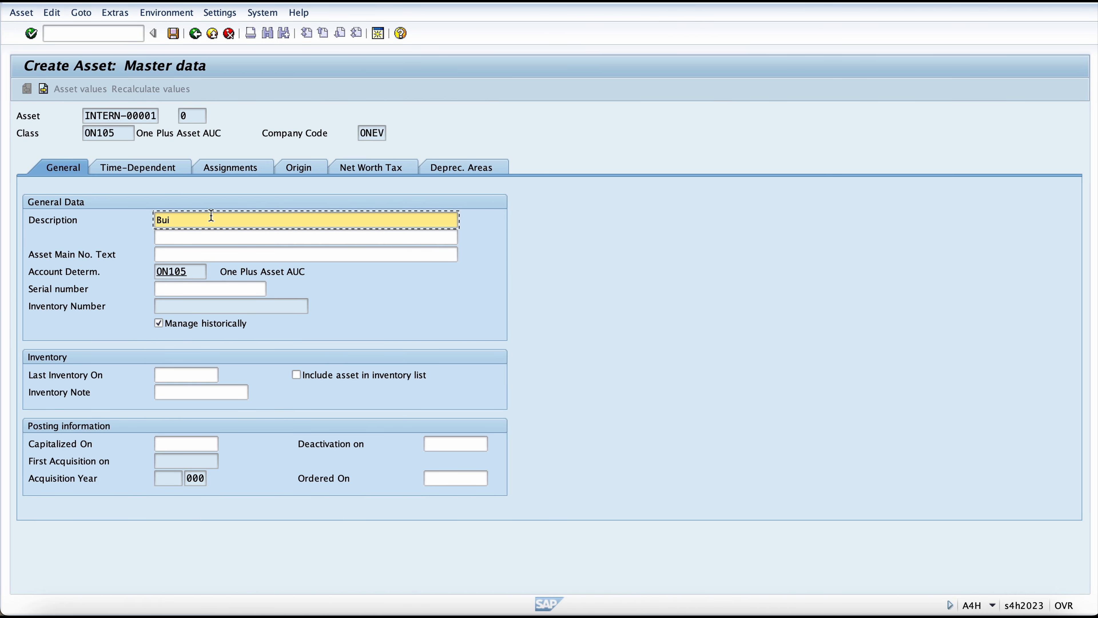
type("lding AUC 1")
key("Caps_Lock")
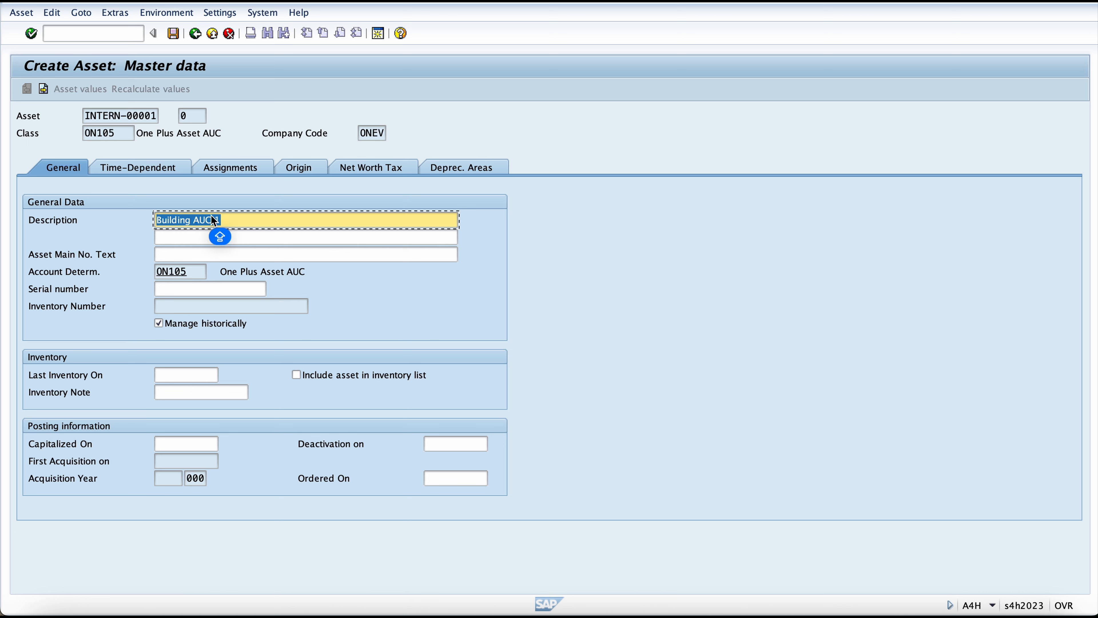
key("Tab")
key("Tab")
type("Building AUC 1")
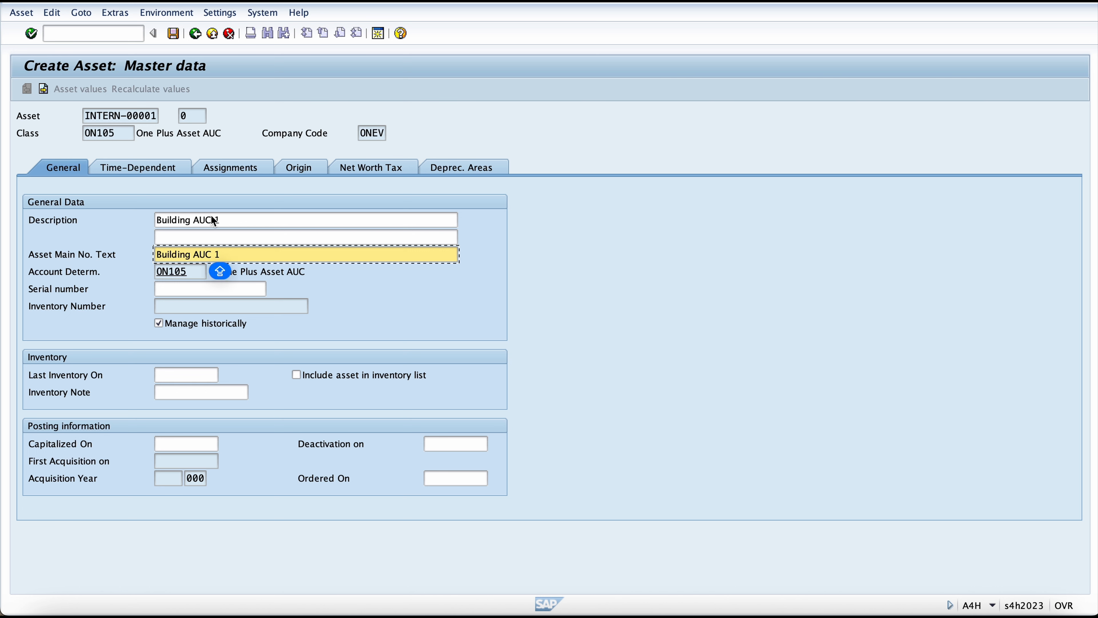
key("shift+Tab")
type("Building AUC 1")
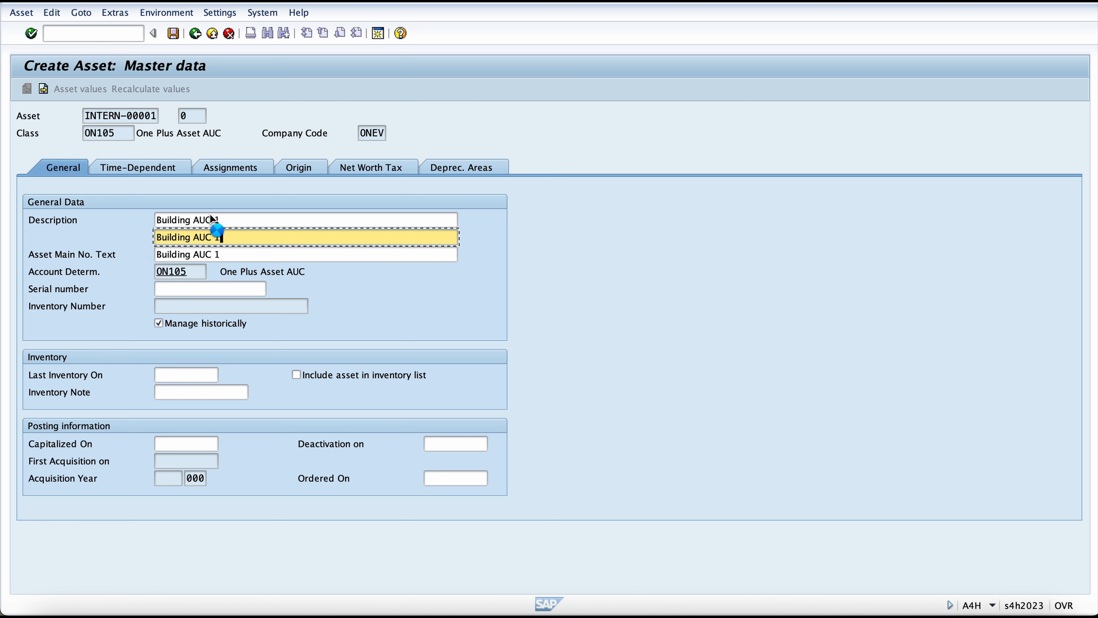
key("Return")
Step: Assign cost center ONEVLNPR (Laptop North Product) in the asset's time-dependent data and confirm it
left_click(158, 167)
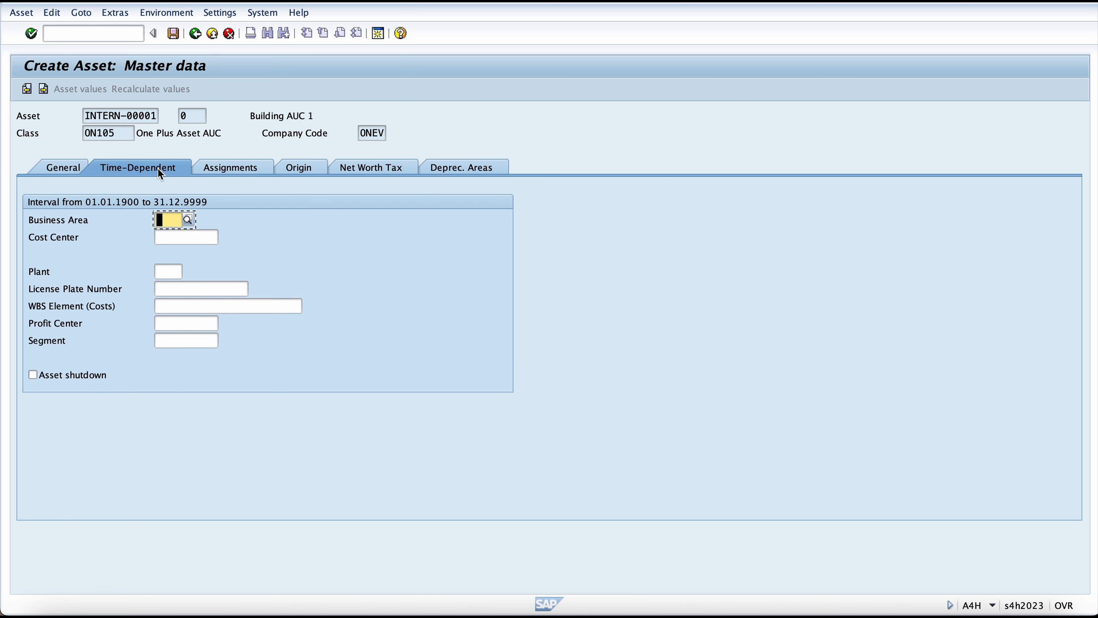
left_click(175, 238)
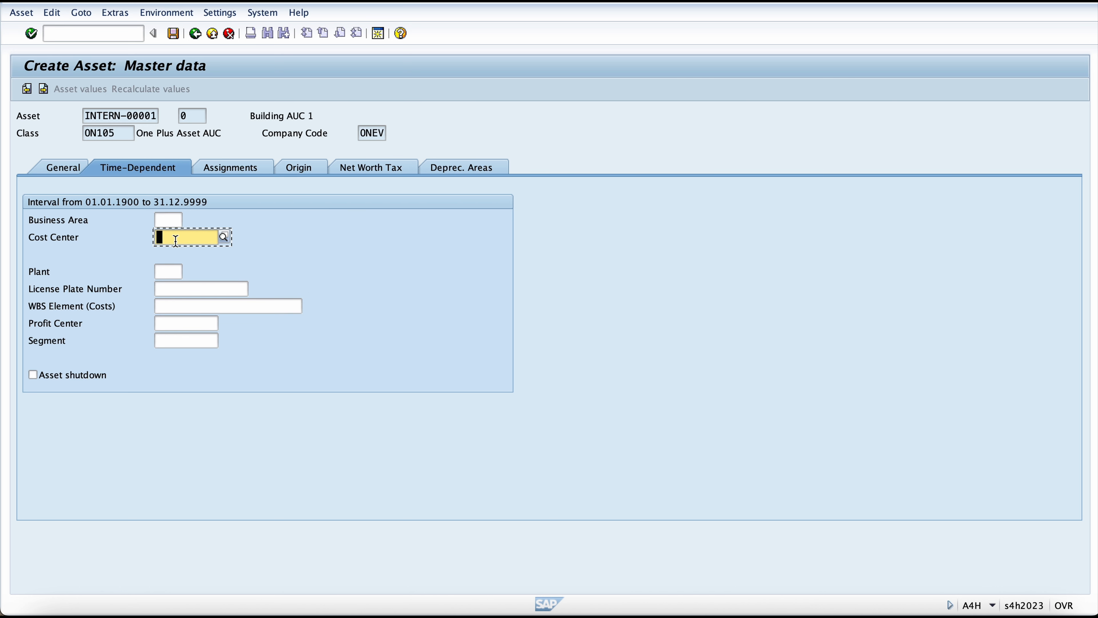
left_click(220, 239)
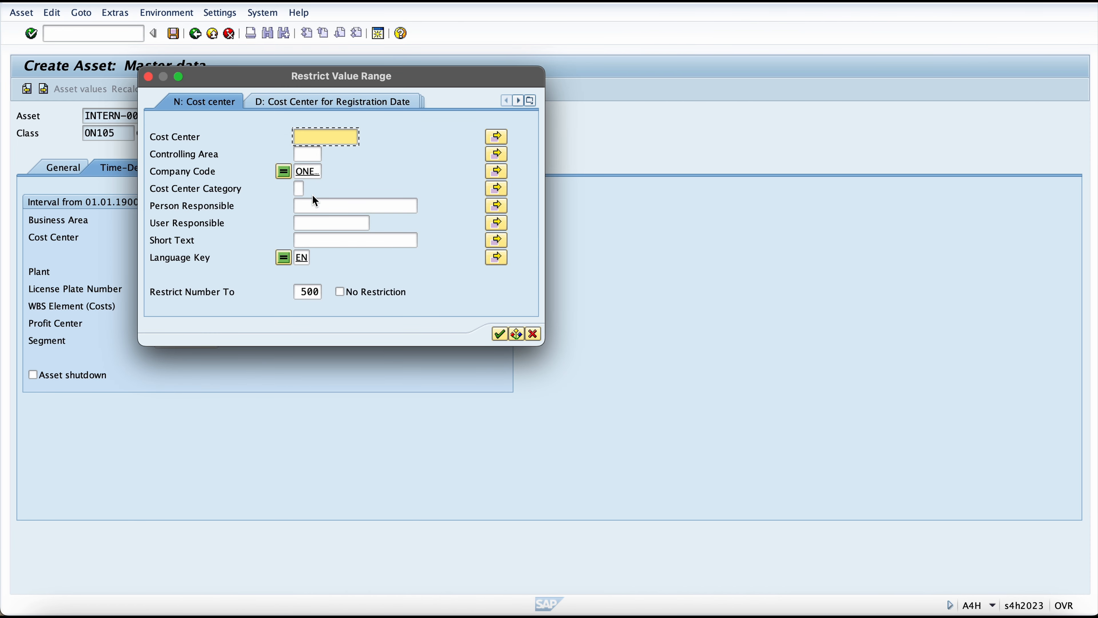
key("Escape")
left_click(221, 238)
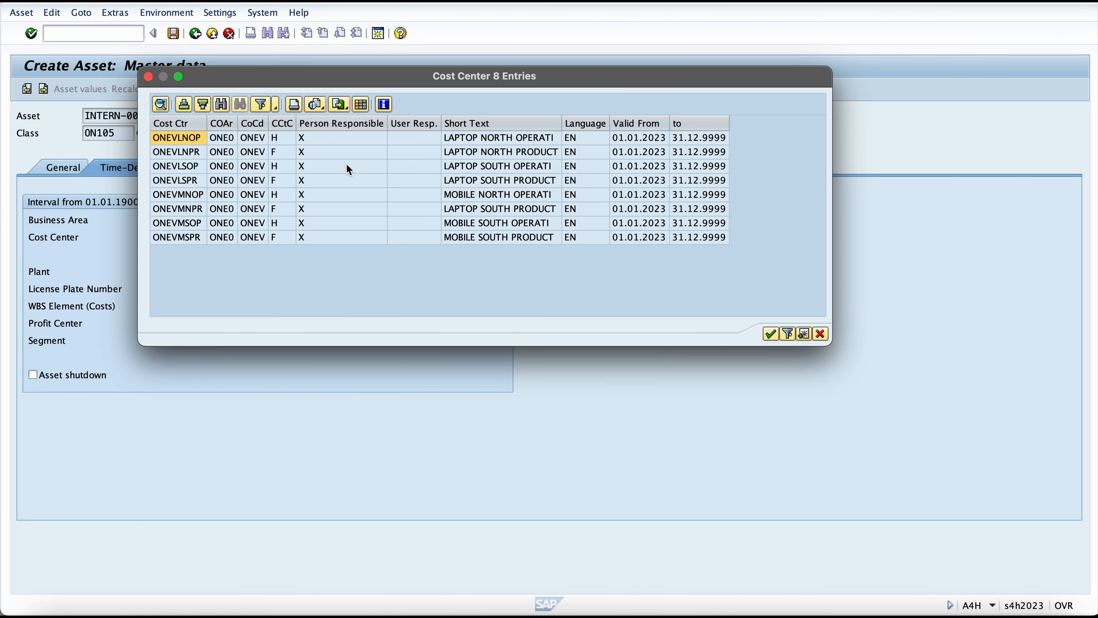
double_click(286, 156)
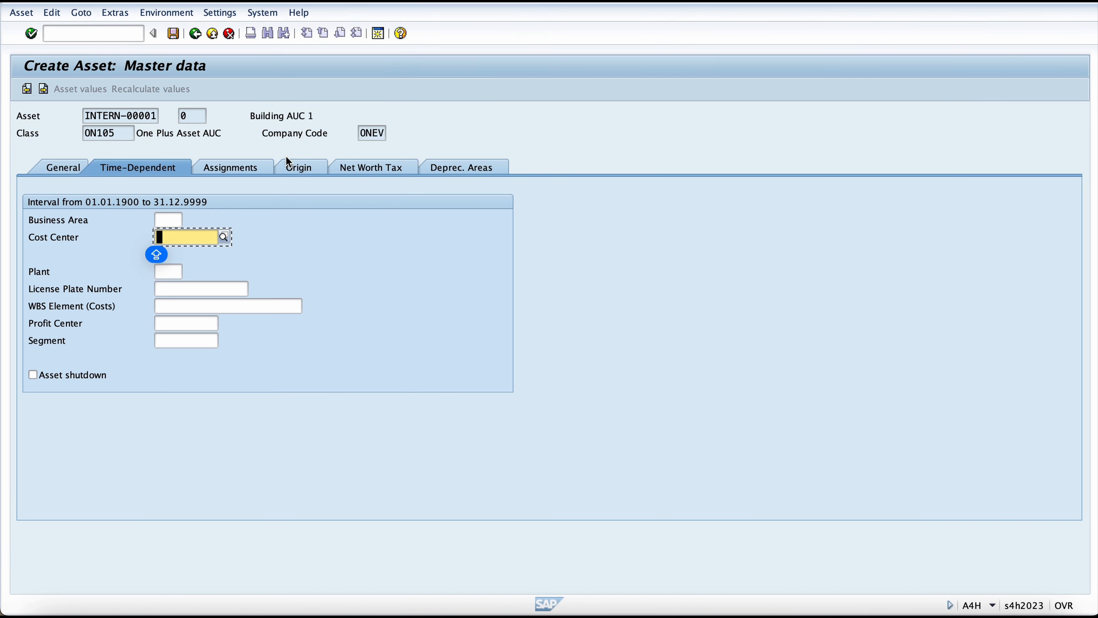
key("Return")
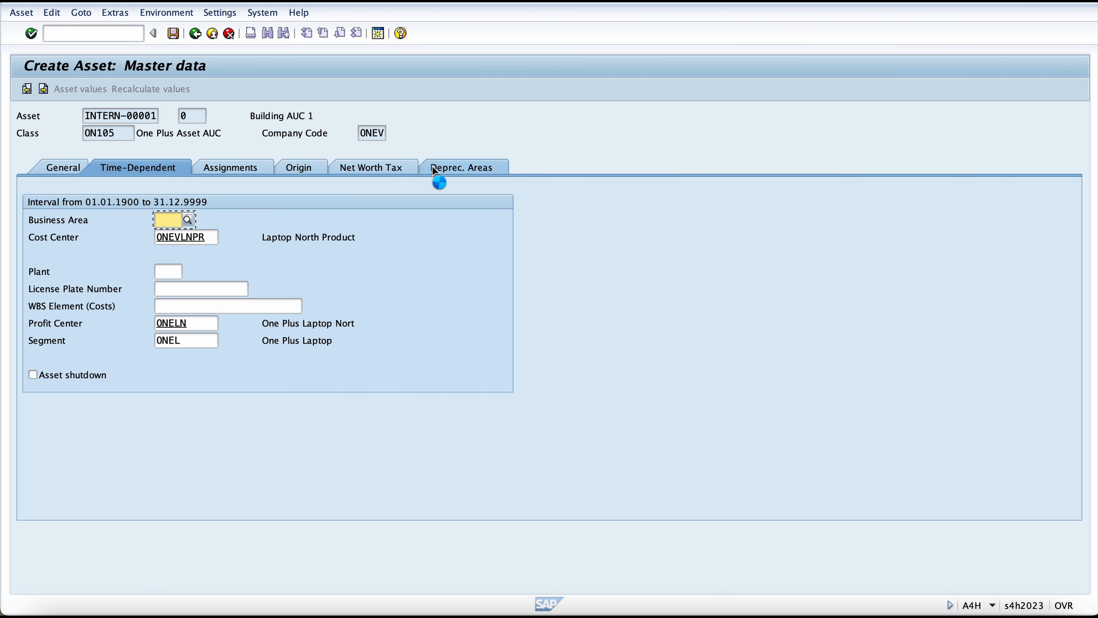
Step: Check the asset's depreciation areas and save the new asset
left_click(435, 170)
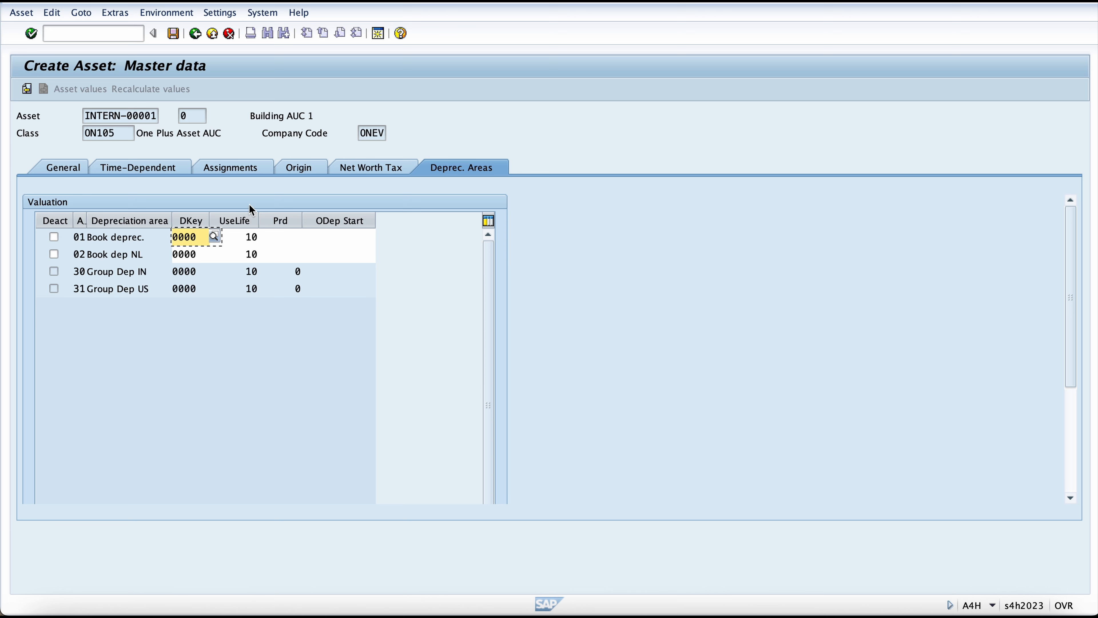
key("Caps_Lock")
left_click(175, 33)
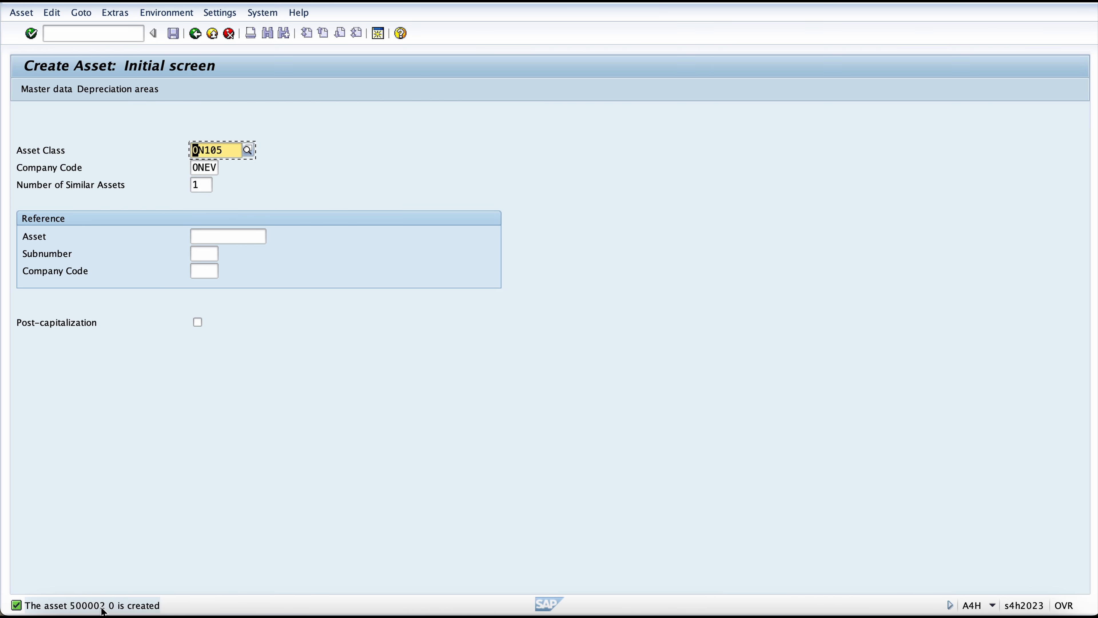
Step: Switch to transaction F-90 for posting an asset acquisition from purchase with vendor
left_click(89, 39)
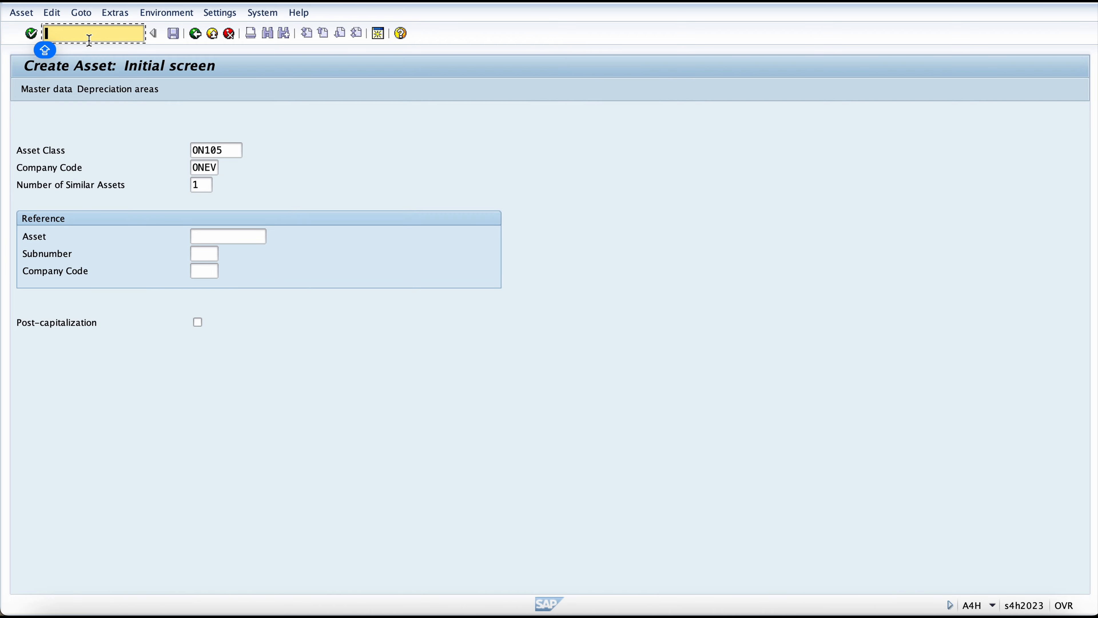
type("/NF")
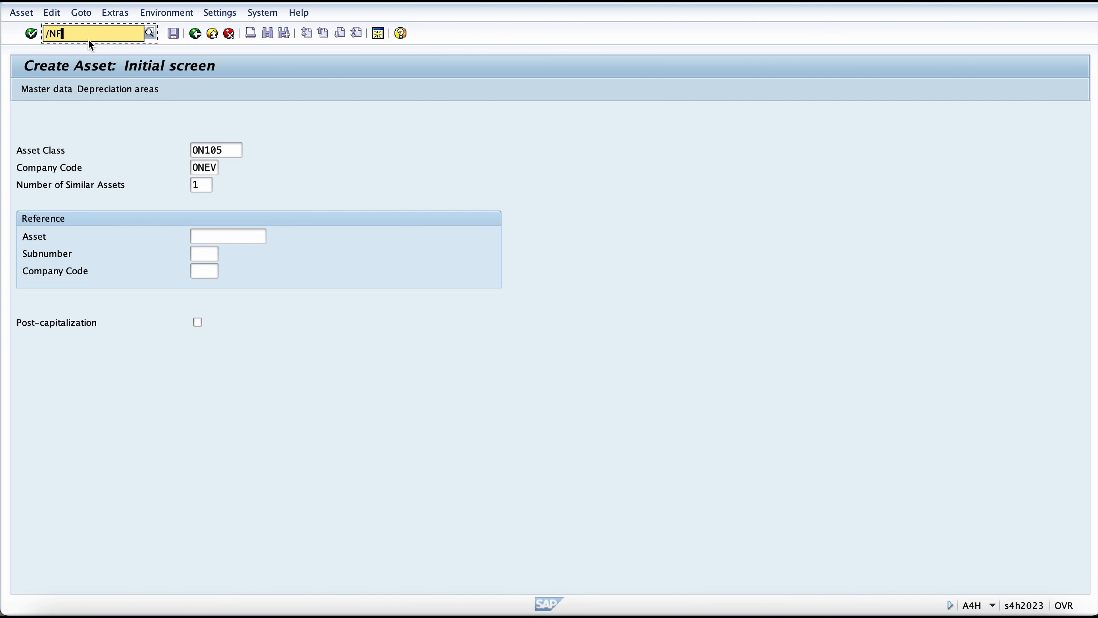
type("-90")
key("Return")
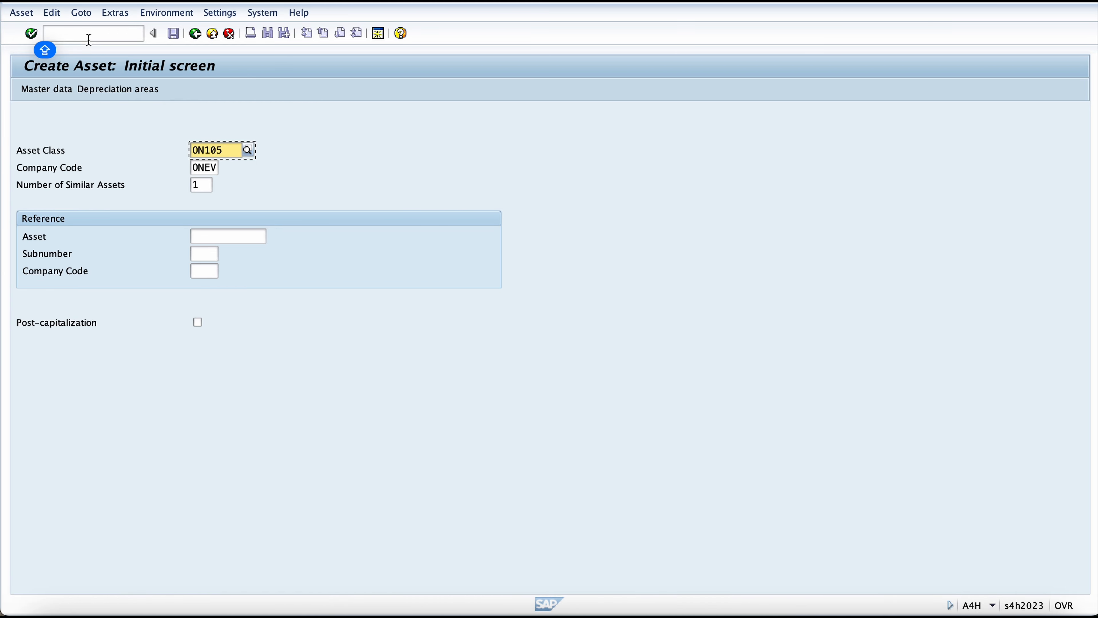
left_click(88, 40)
type("/NF0")
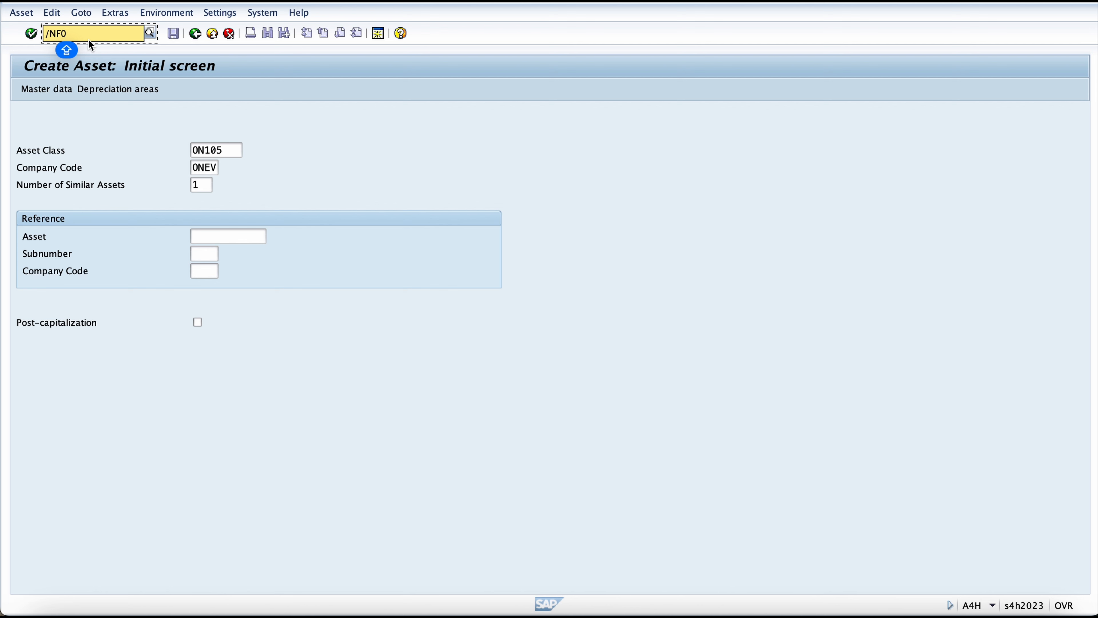
key("Return")
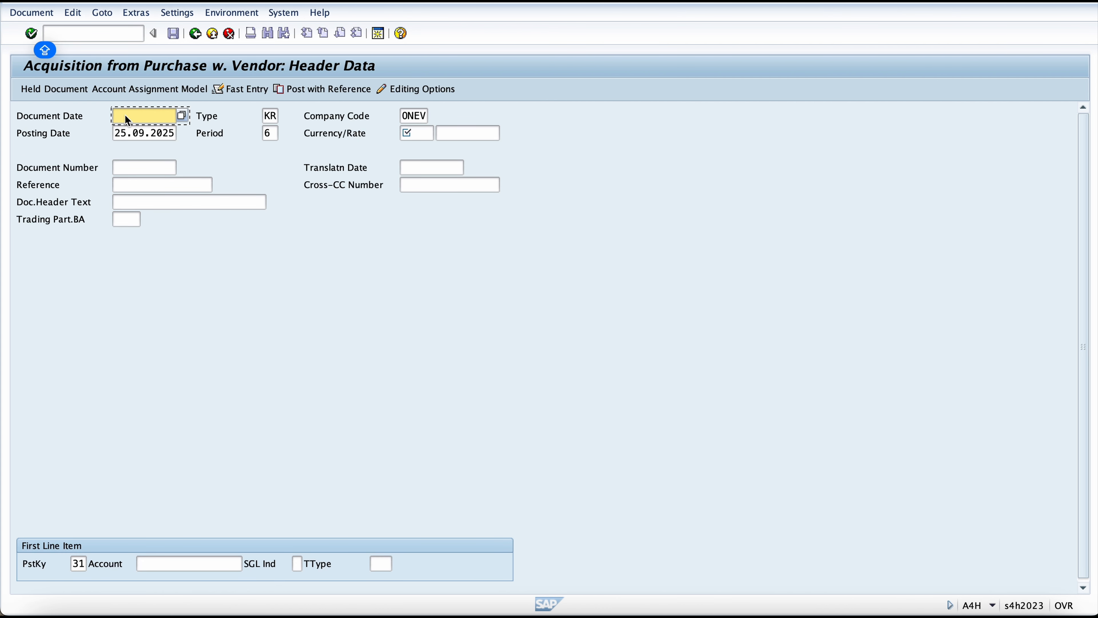
Step: Set both the document date and the posting date to 01.04.2023
type("01.0")
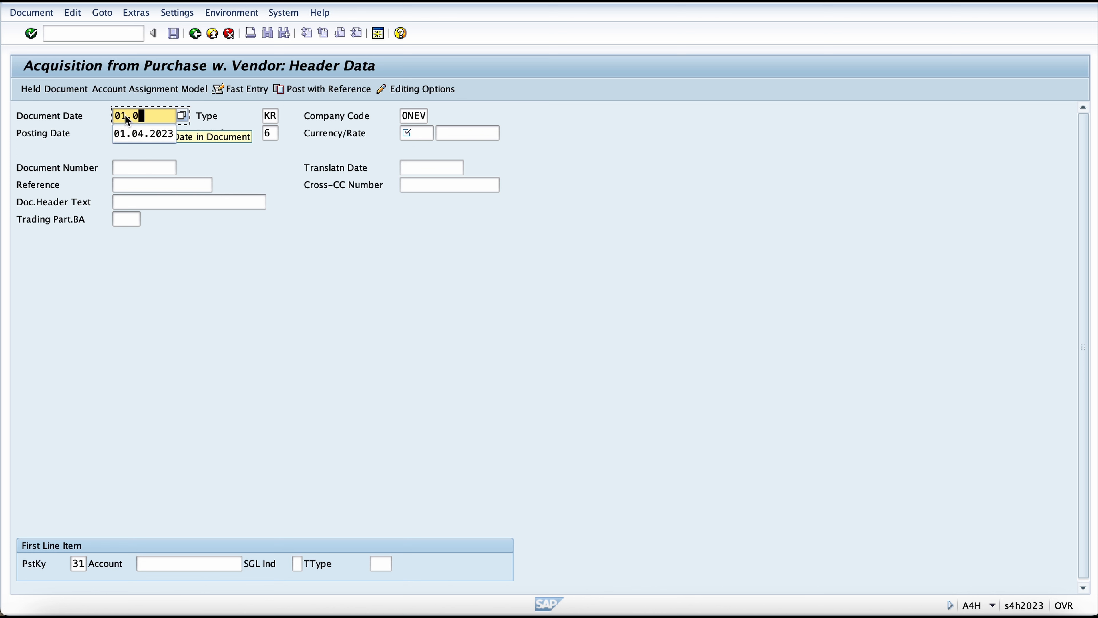
type("4.2023")
key("shift+Home")
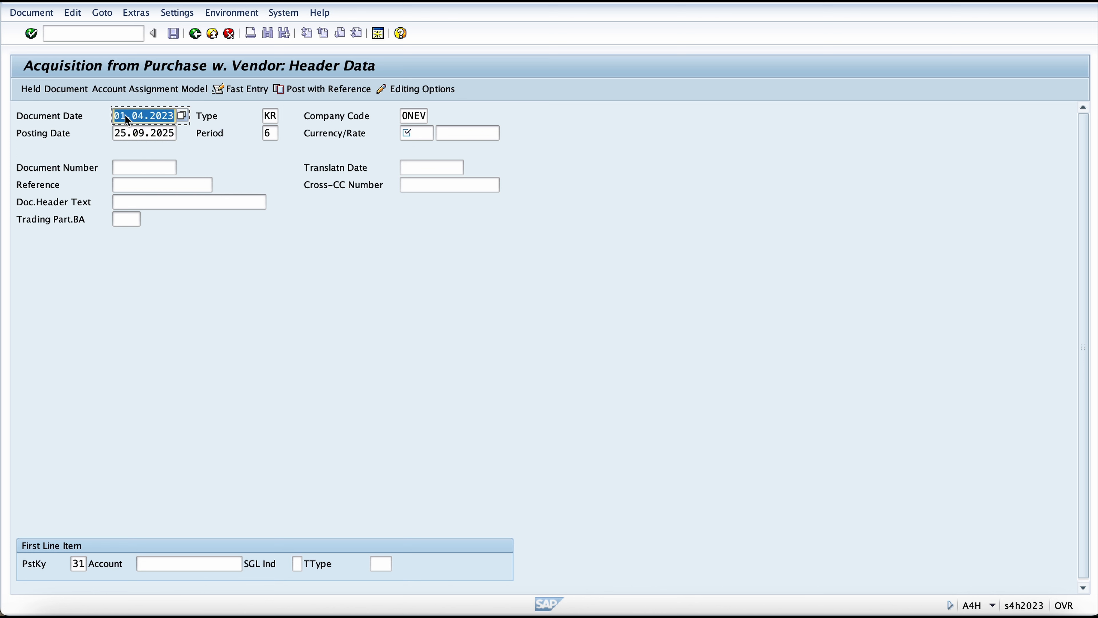
key("super+c")
key("Down")
key("super+a")
key("super+v")
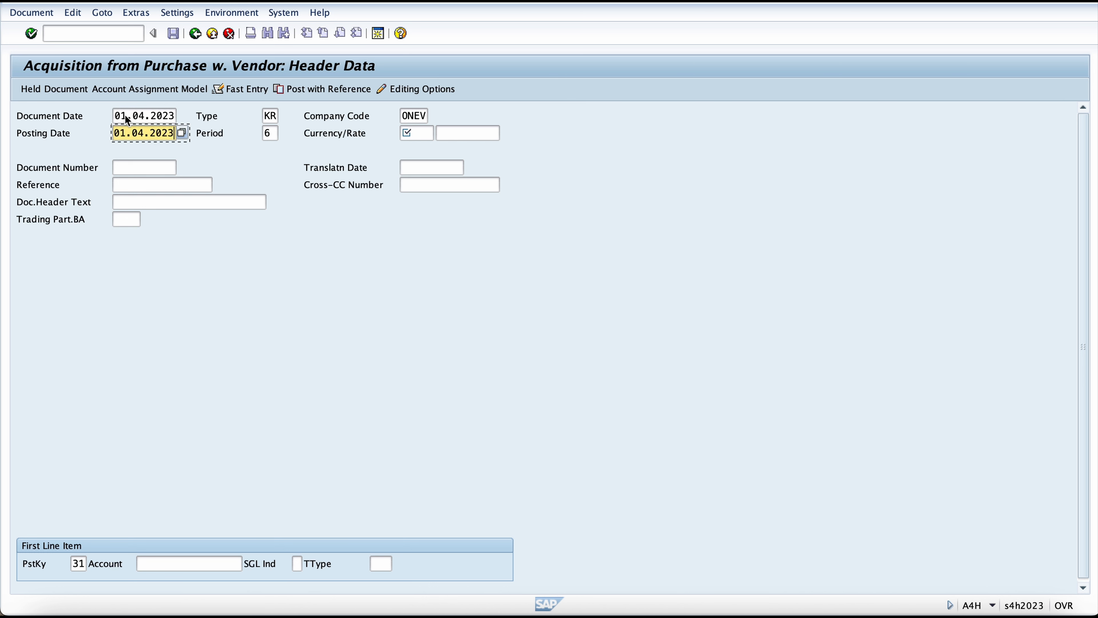
Step: Enter "AUC BUILDING" as the reference and as the document header text
key("Down")
key("Down")
type("A")
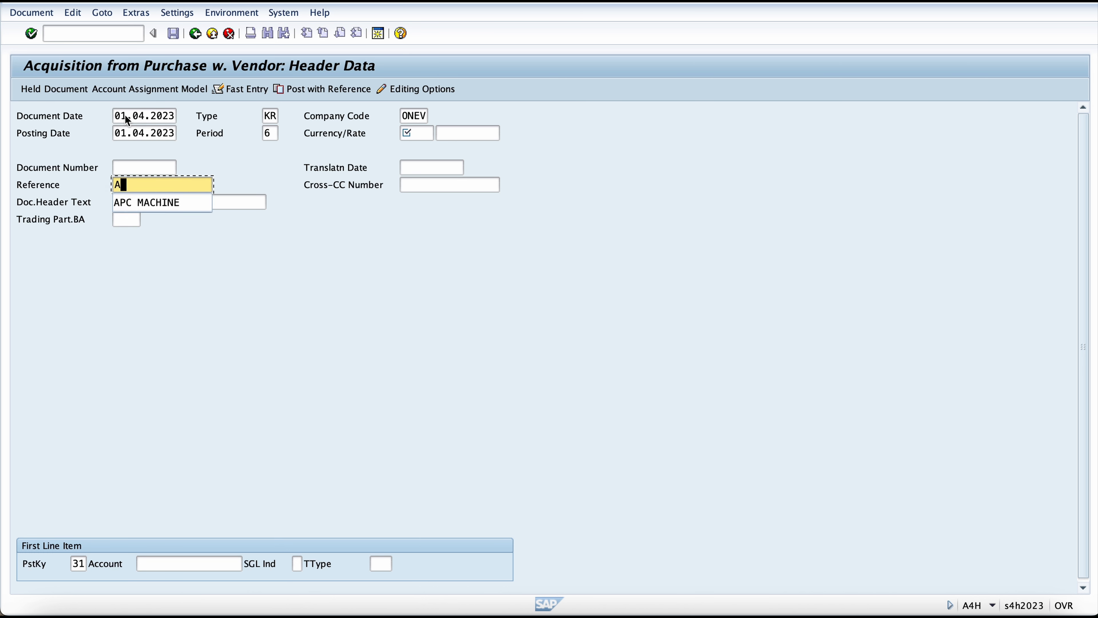
type("UC BU")
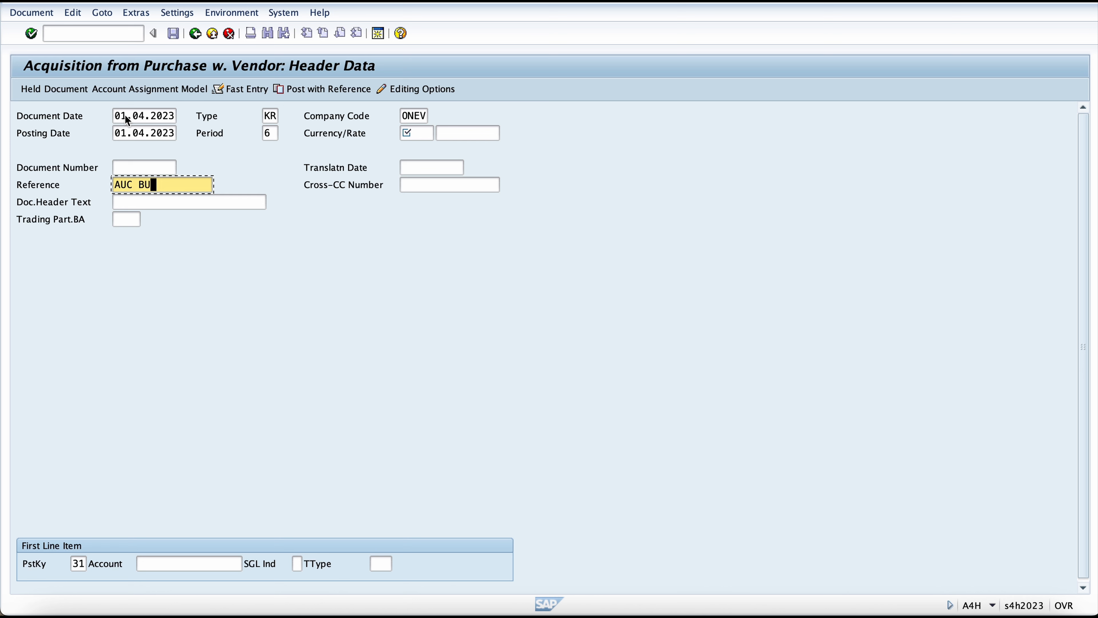
type("ILDING")
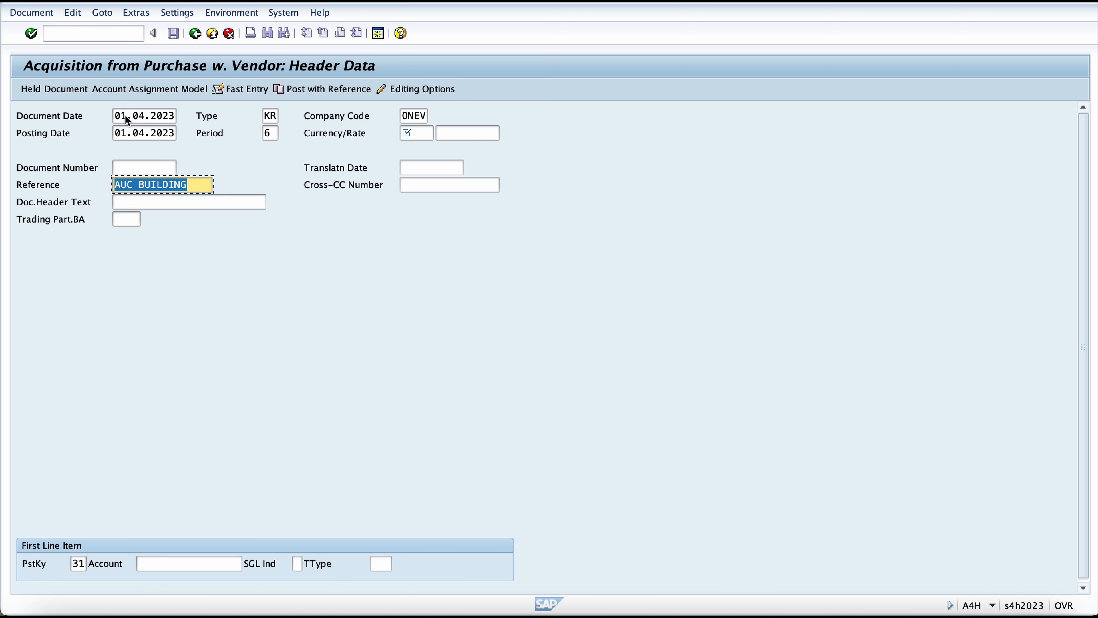
key("Tab")
key("ctrl+v")
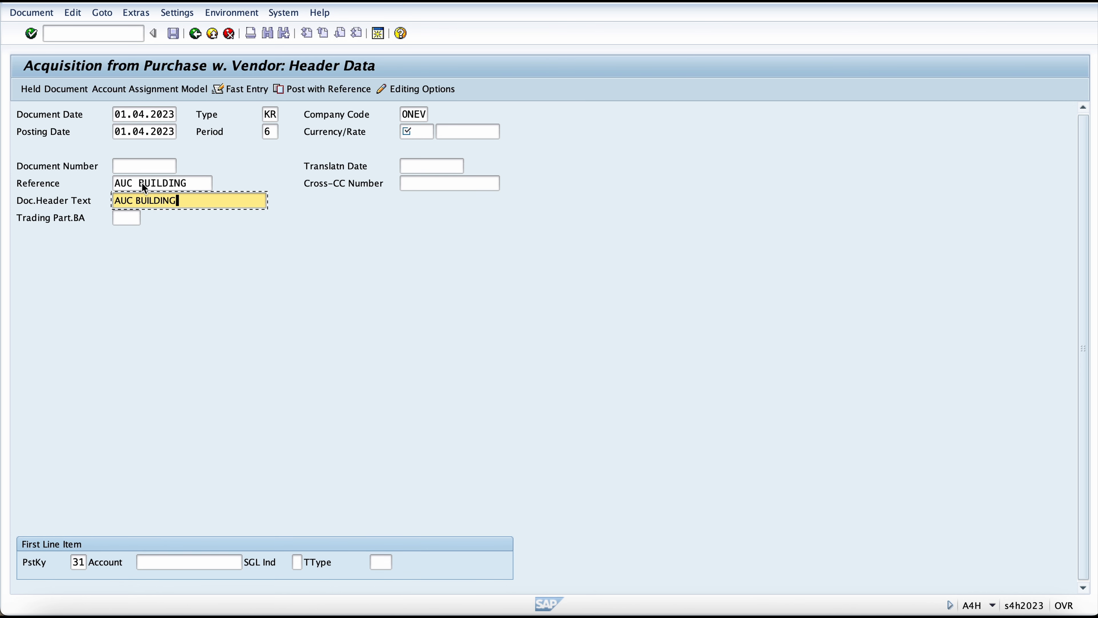
Step: Look up the suppliers of company code ONEV and choose DOMESTIC VENDOR INDIA as the first line item's account
left_click(164, 561)
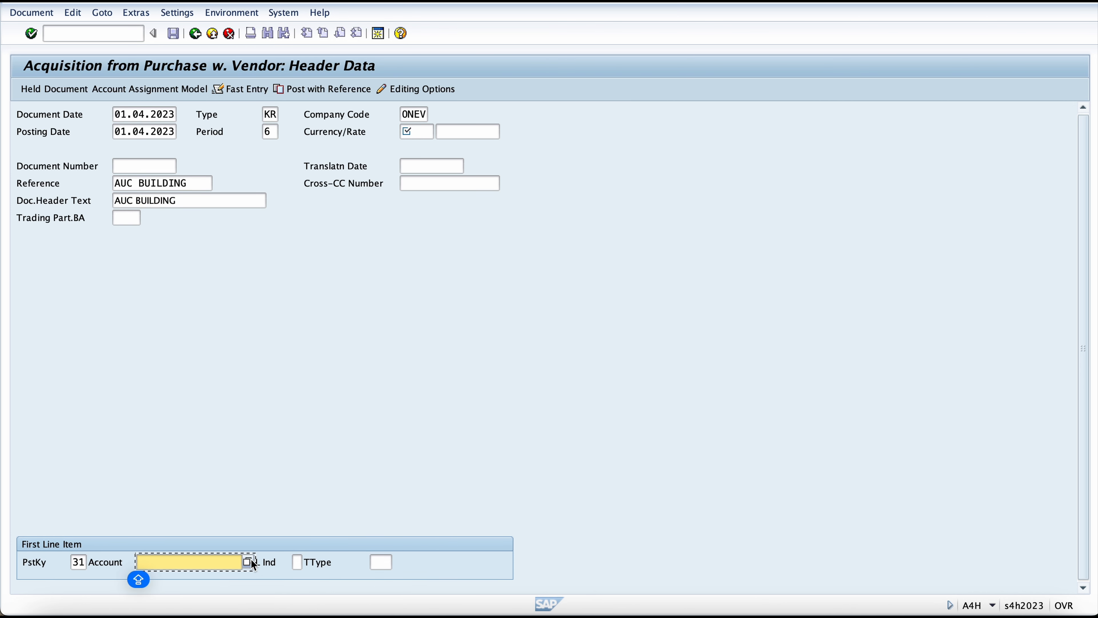
left_click(247, 562)
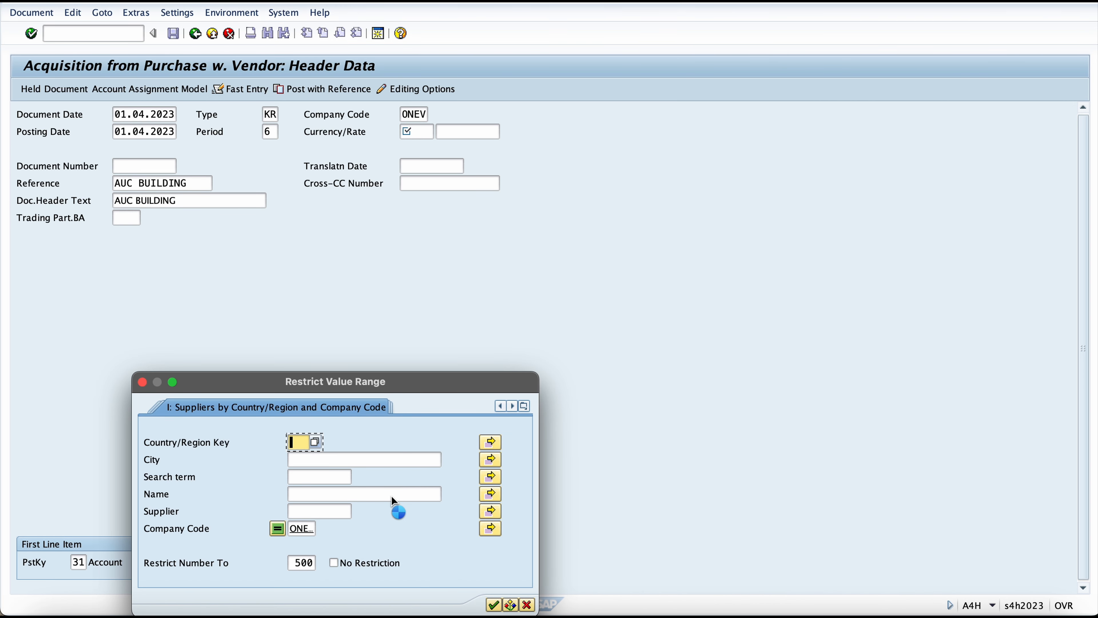
key("Escape")
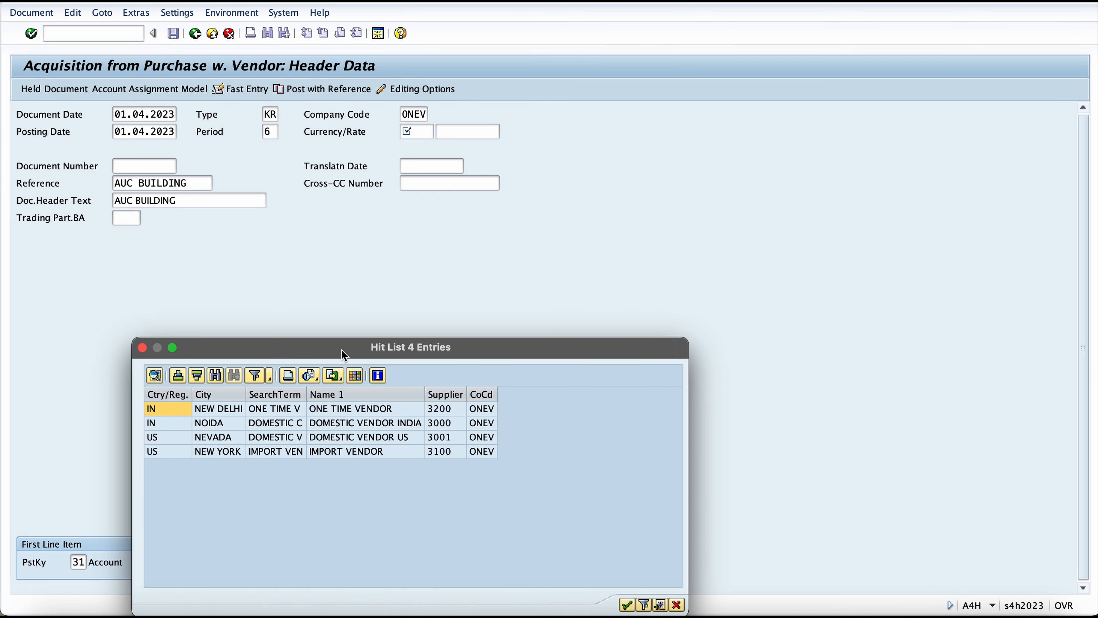
left_click(344, 422)
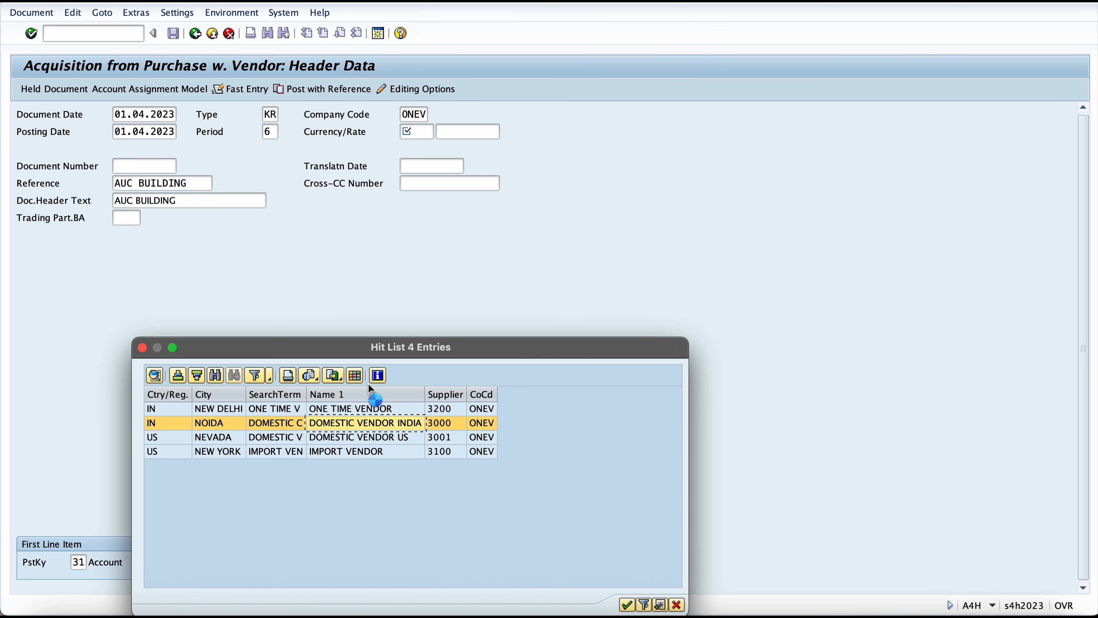
key("Return")
Step: Set the document currency to INR and confirm the header data to continue to the vendor line item
left_click(414, 131)
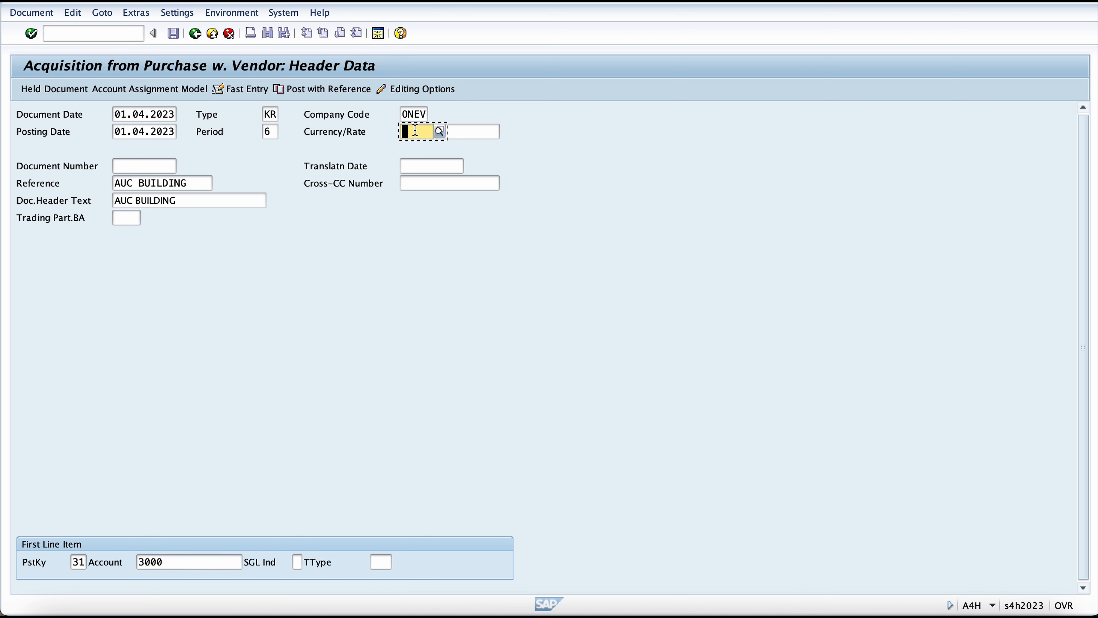
type("INR")
key("Return")
Step: Accept the header data and give the vendor line item an amount of 500000 and the text "AUC Purchase"
key("Return")
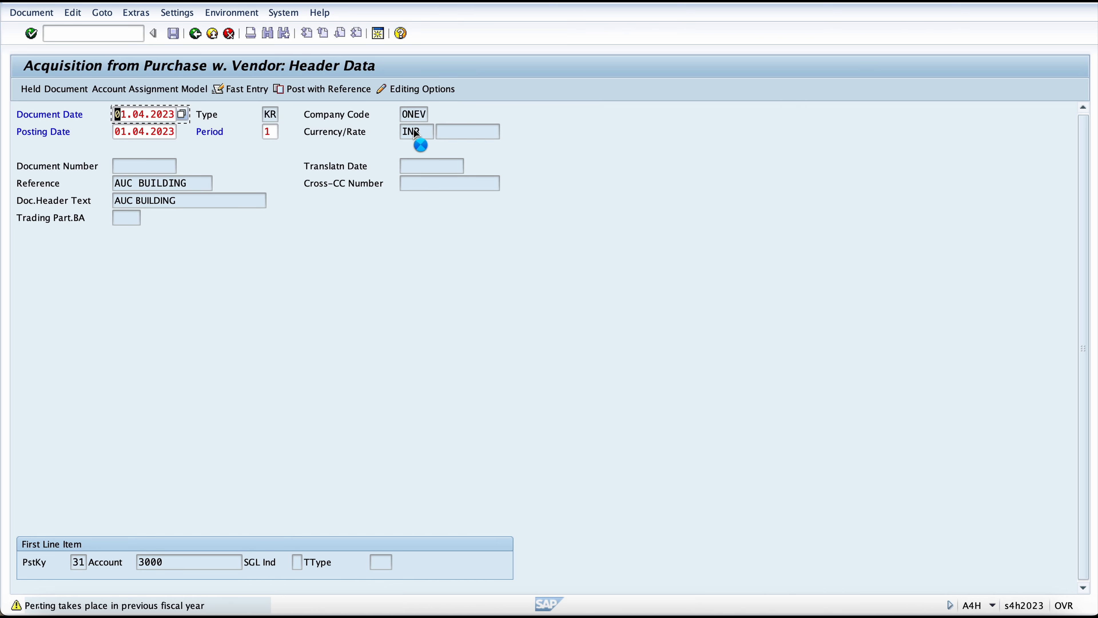
key("Return")
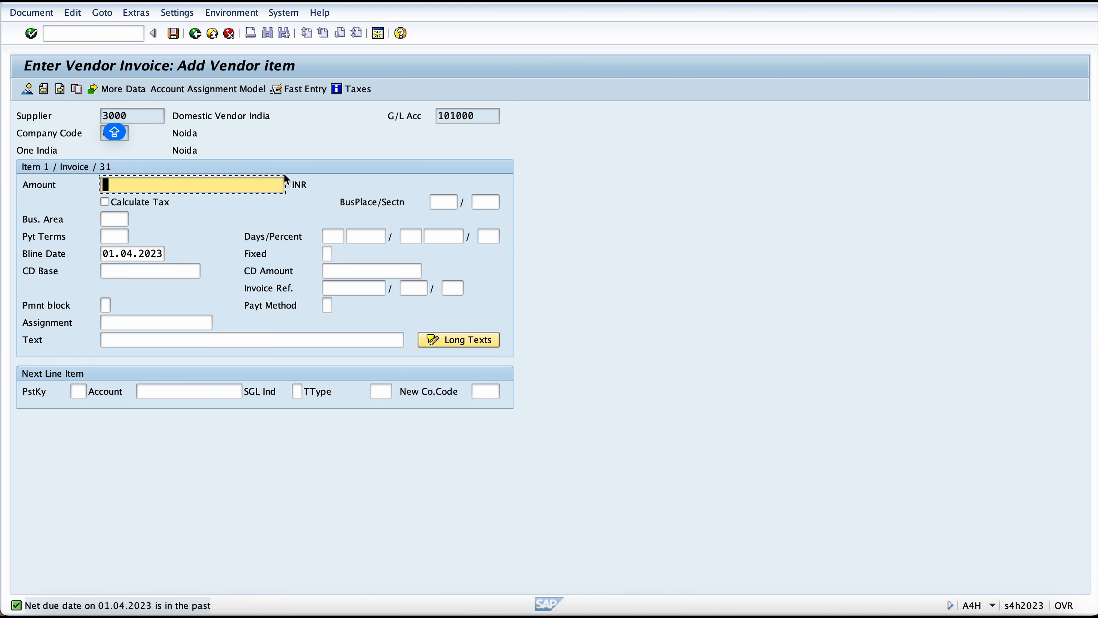
type("500000")
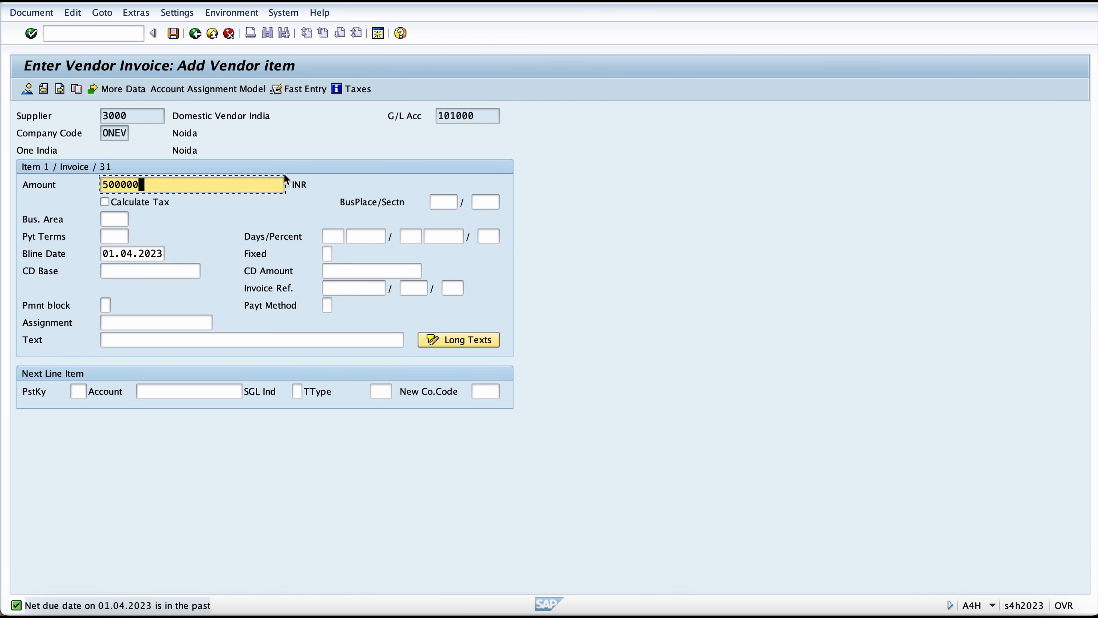
left_click(224, 340)
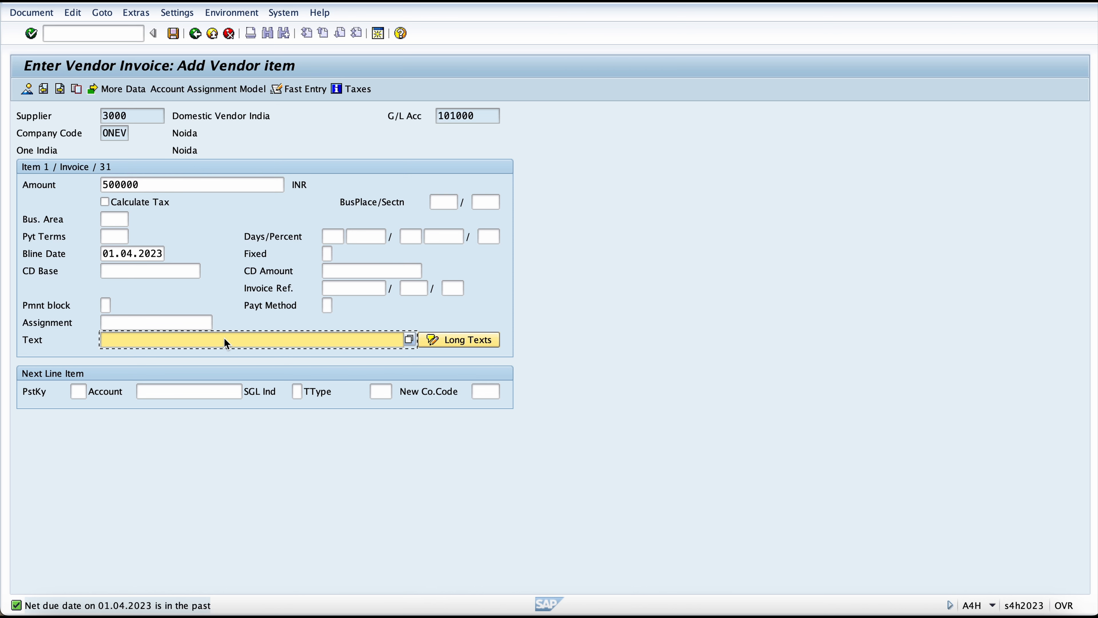
type("+")
type("AUC P")
type("ur")
key("BackSpace")
key("BackSpace")
type("urh")
key("BackSpace")
type("chase")
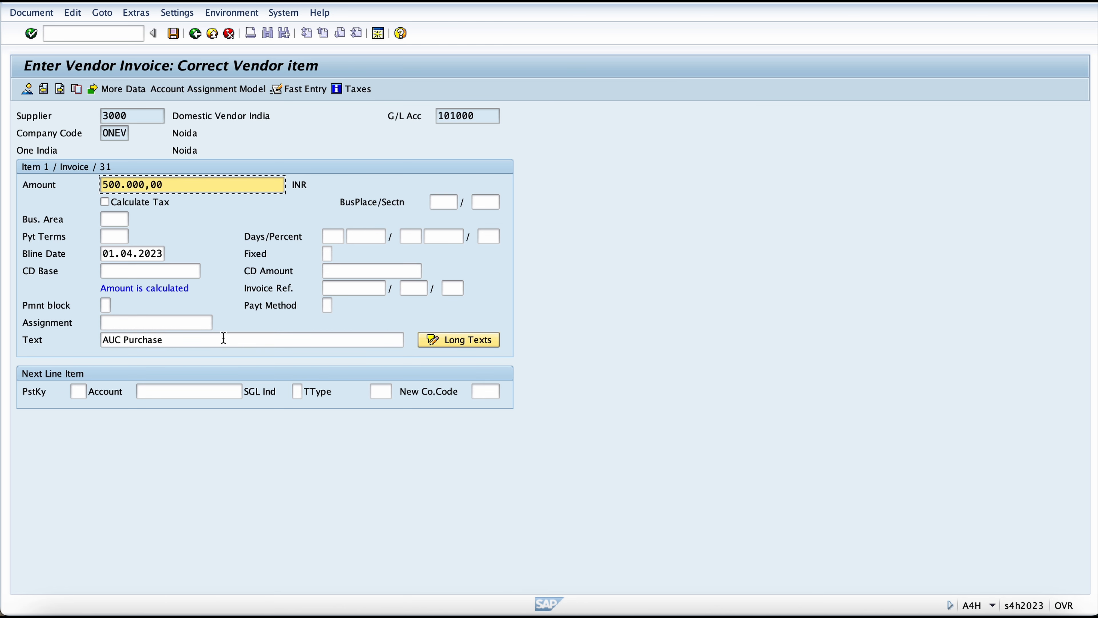
Step: Set the next line item's posting key to 70 and pick the asset BUILDING AUC 1 as its account
left_click(78, 392)
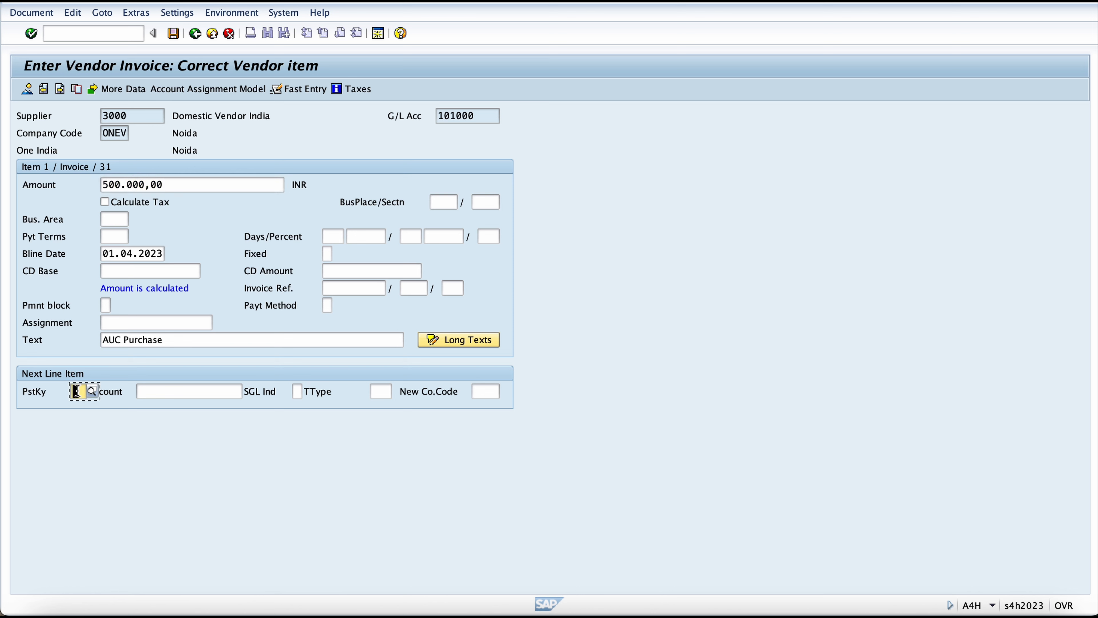
type("70")
key("Tab")
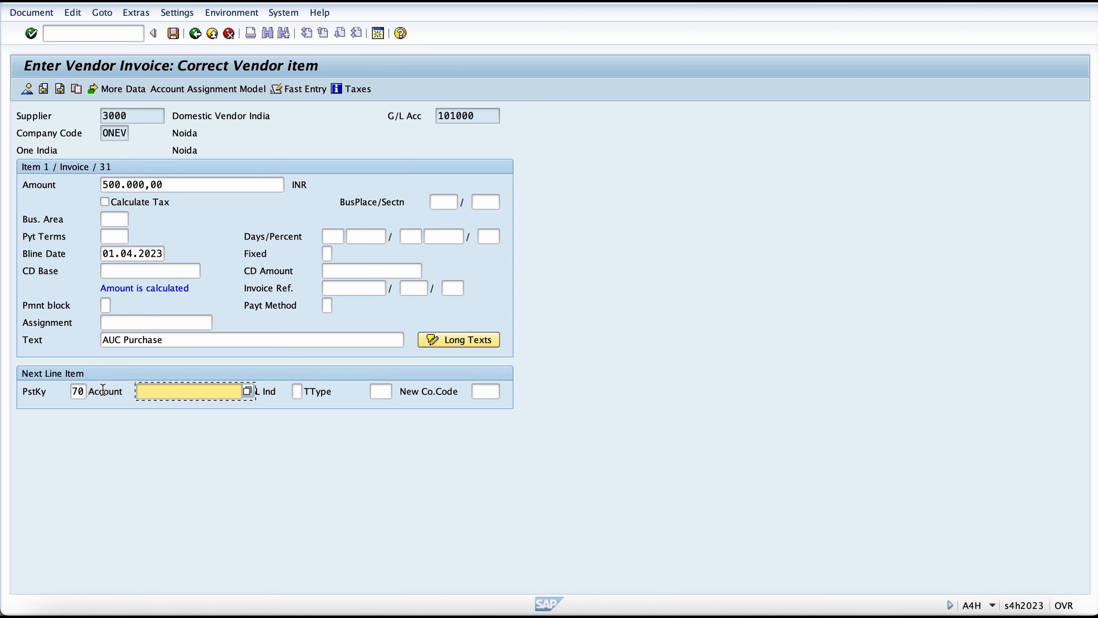
left_click(247, 390)
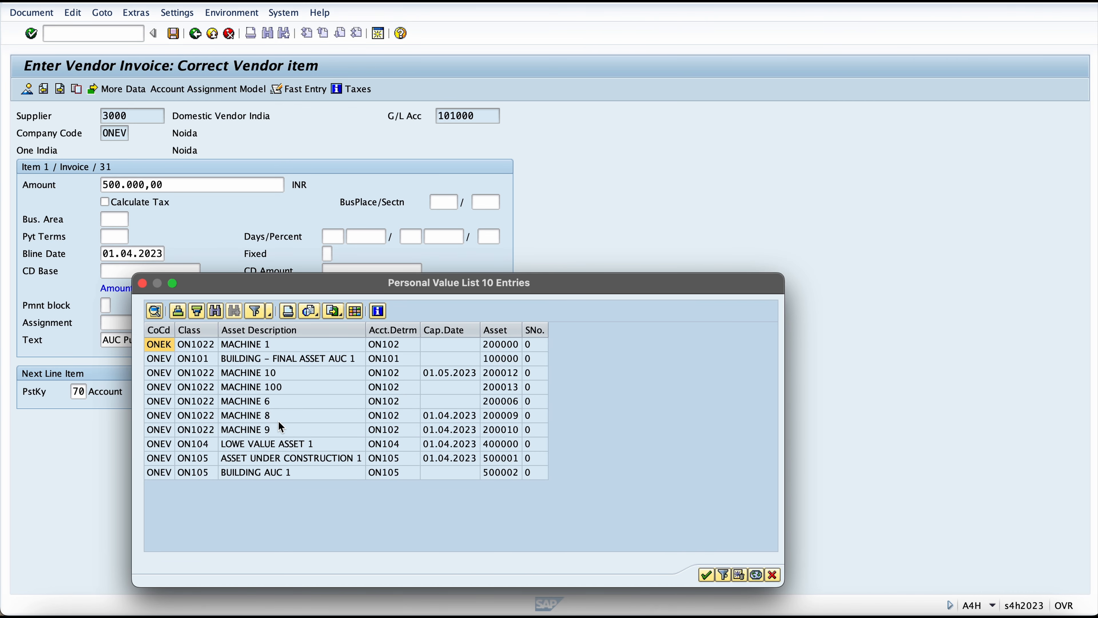
left_click(276, 476)
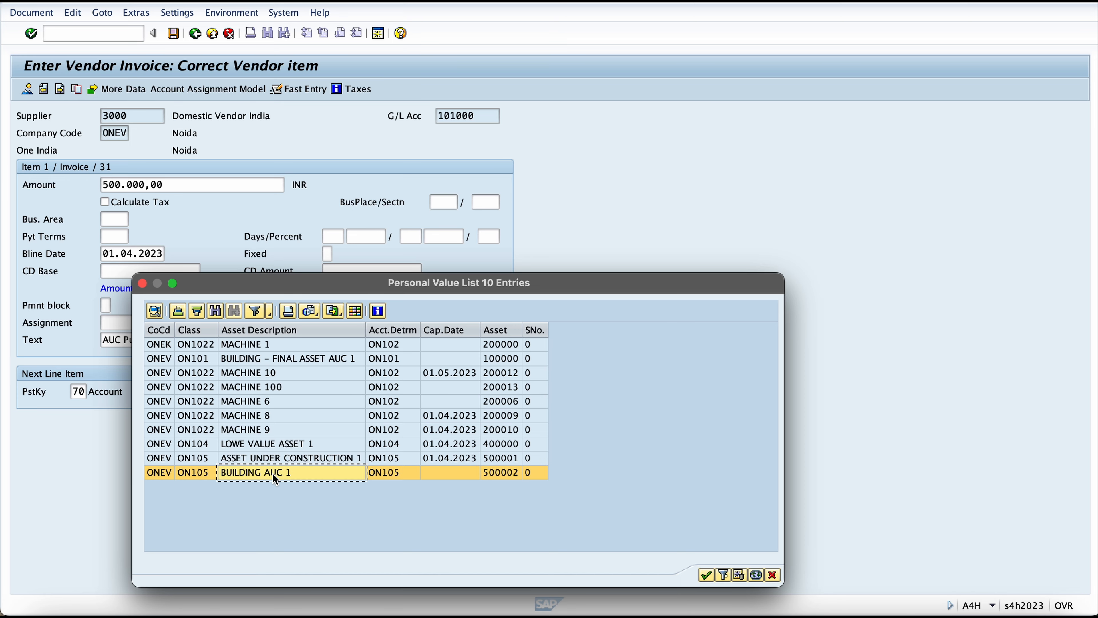
double_click(274, 474)
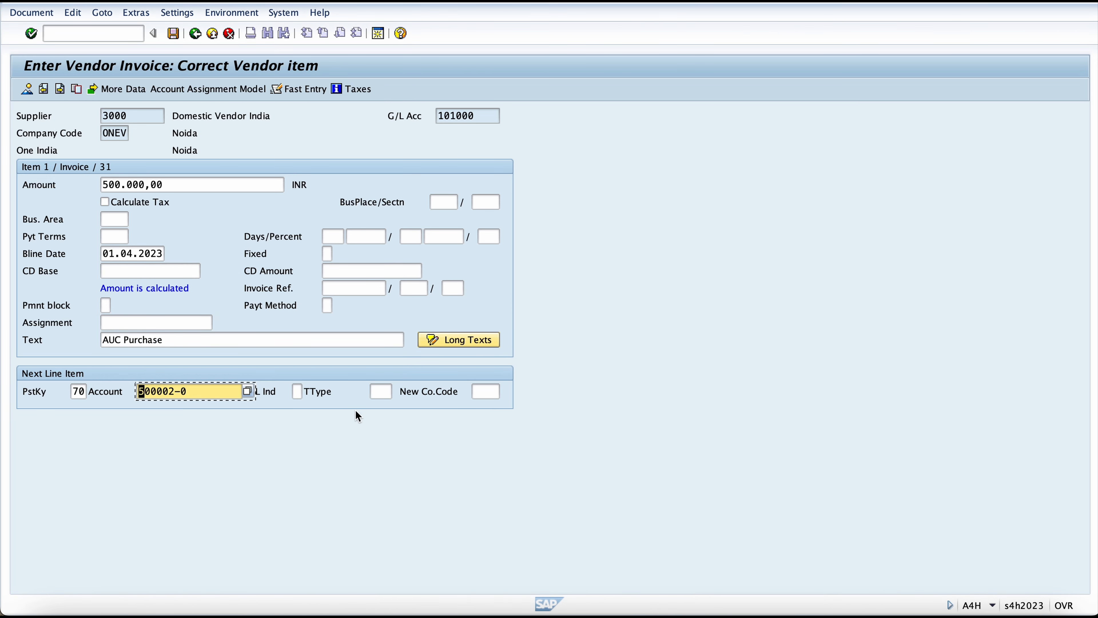
Step: Set the transaction type to 100, External asset acquisition, and continue to the asset line item
left_click(374, 395)
type("100")
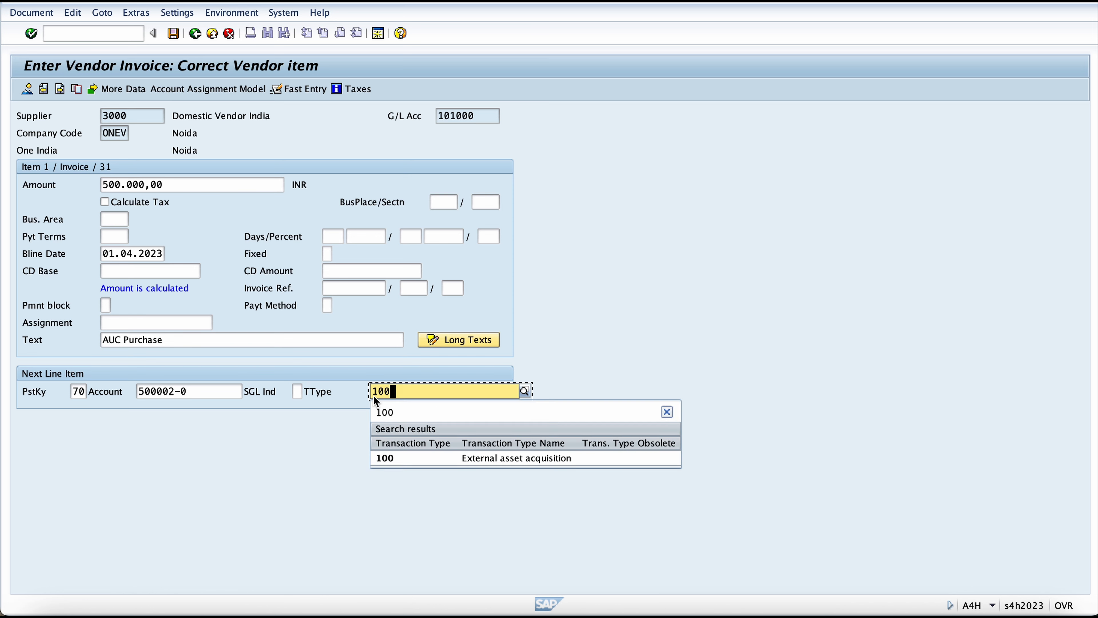
key("Down")
key("Up")
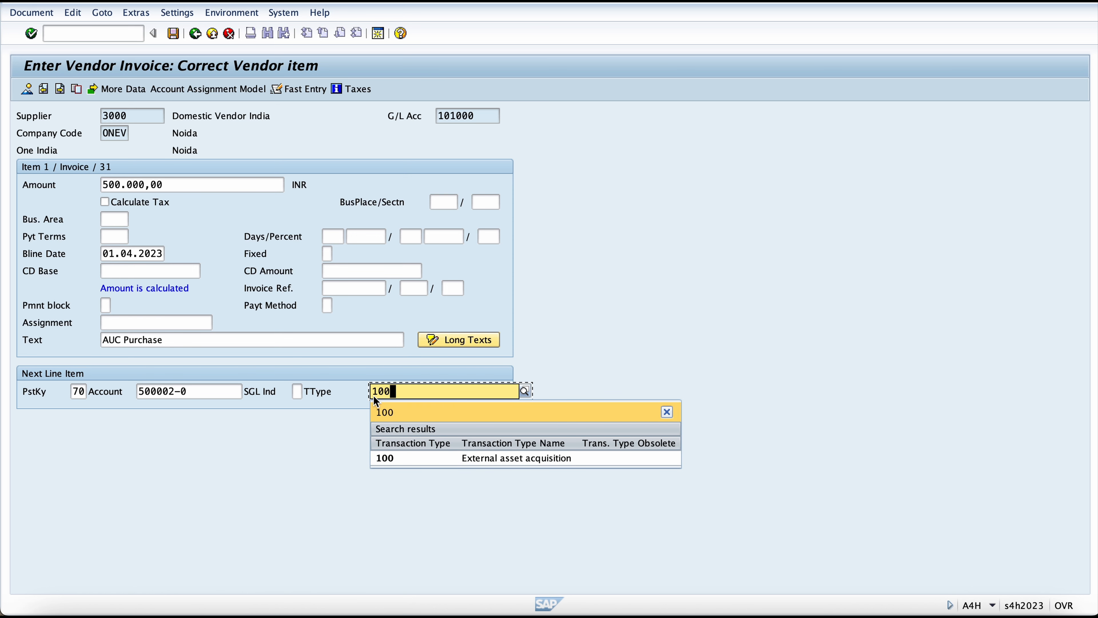
key("Down")
key("Return")
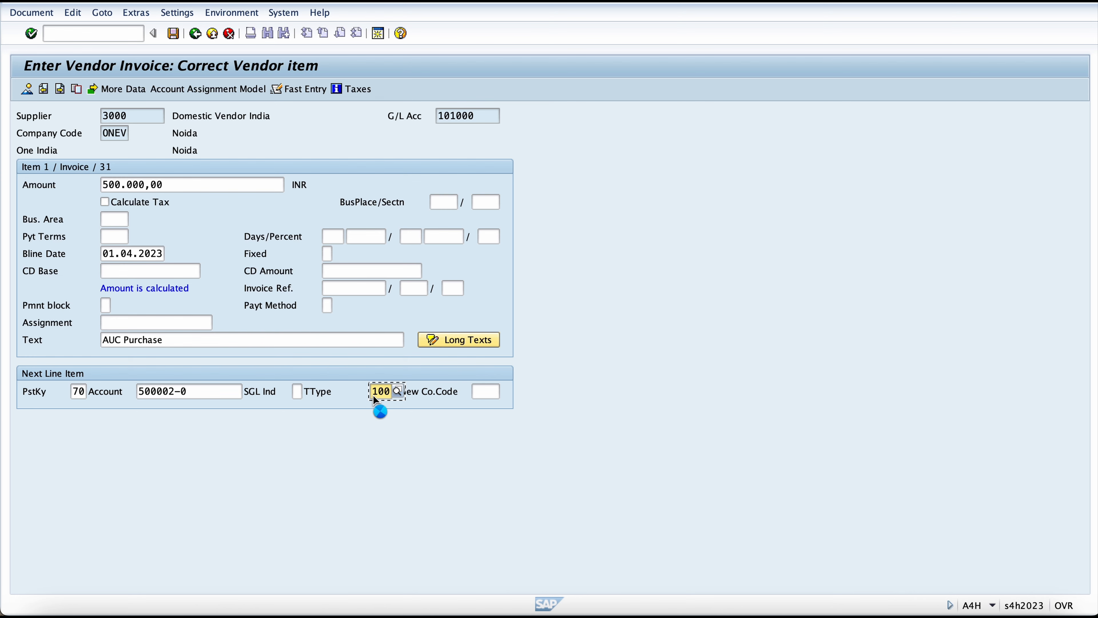
key("Return")
Step: Enter * as the asset line item's amount and + as its text to carry over the vendor item's values
type("*")
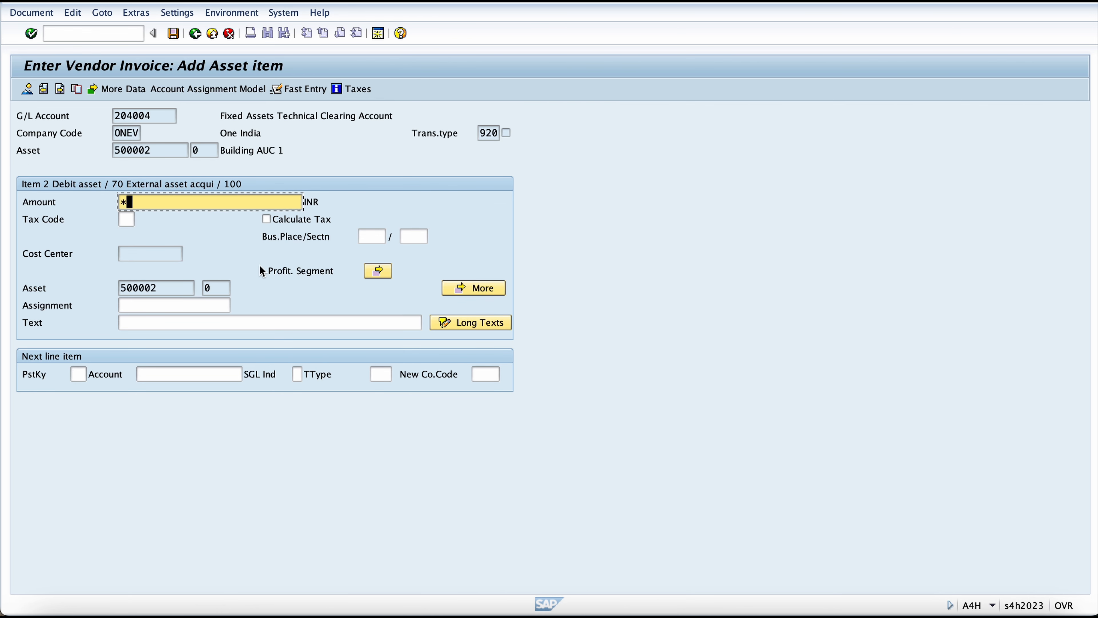
key("Down")
key("Down")
key("Down")
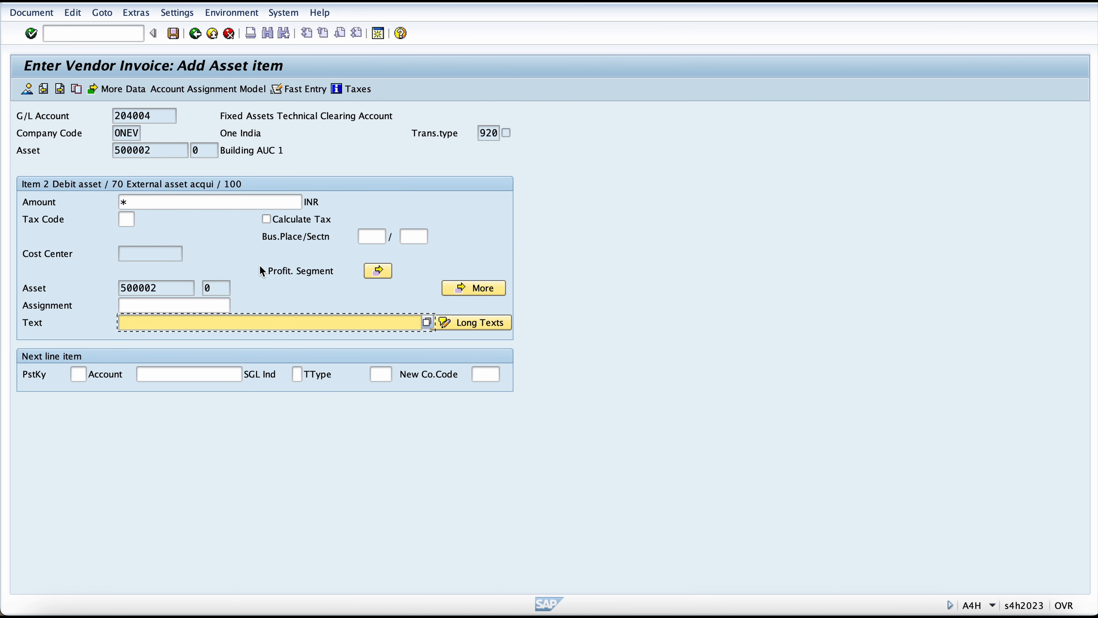
type("+")
key("Return")
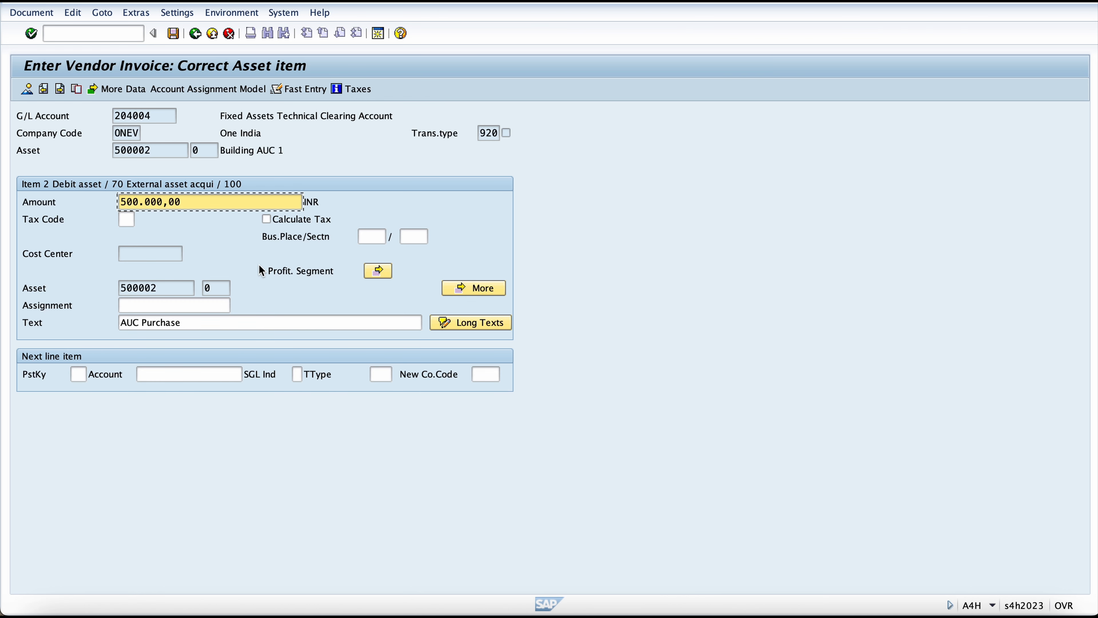
Step: Simulate the vendor invoice document, accept the tax code warning and post it
left_click(31, 12)
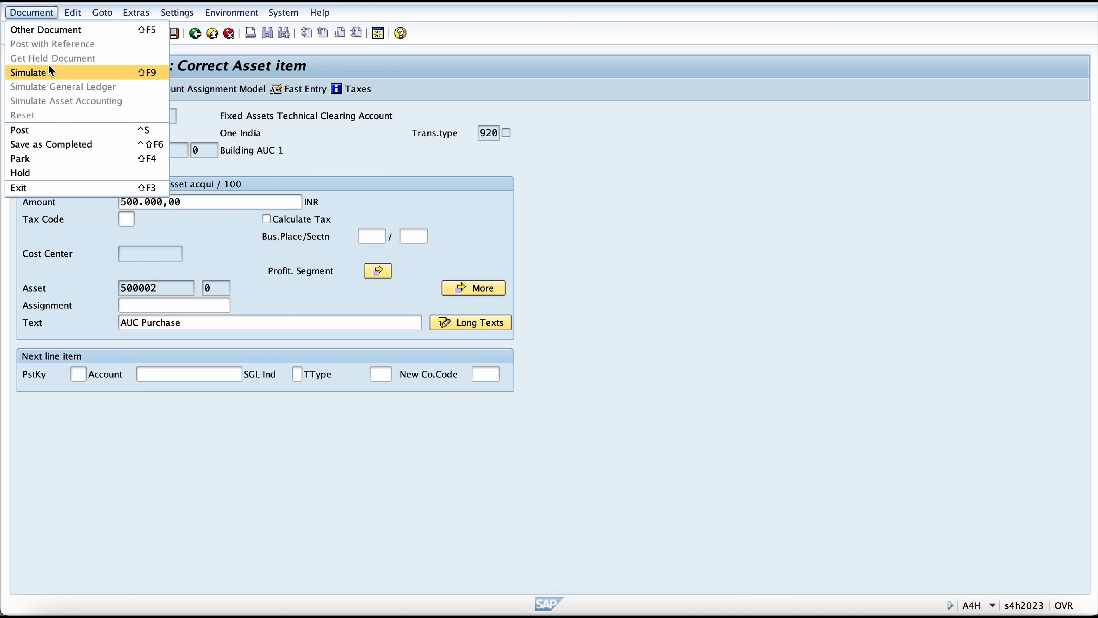
left_click(48, 72)
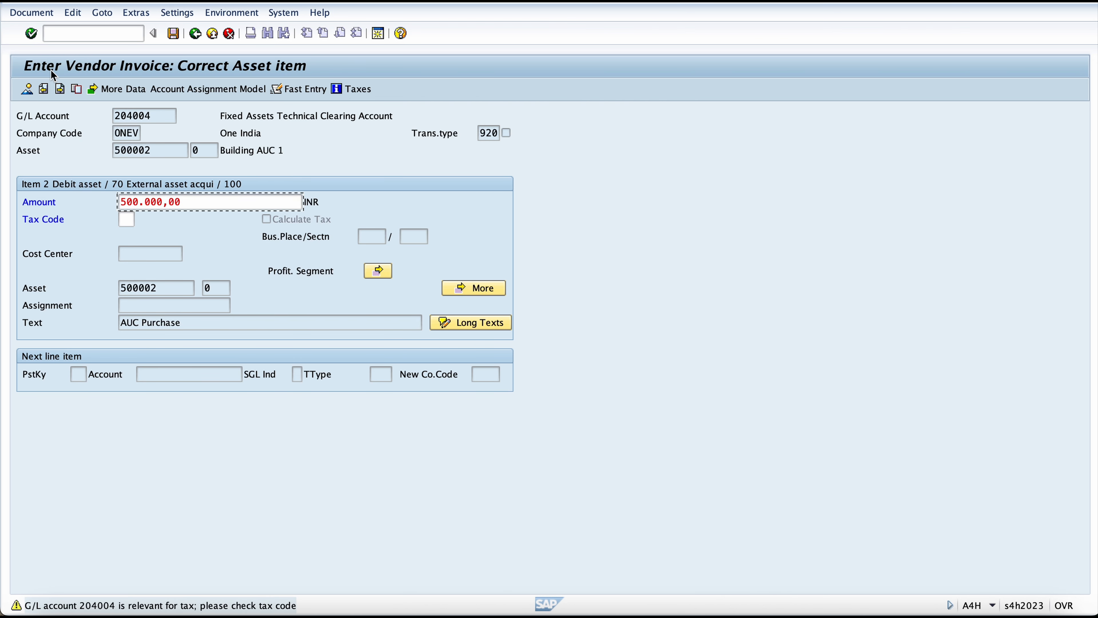
key("Return")
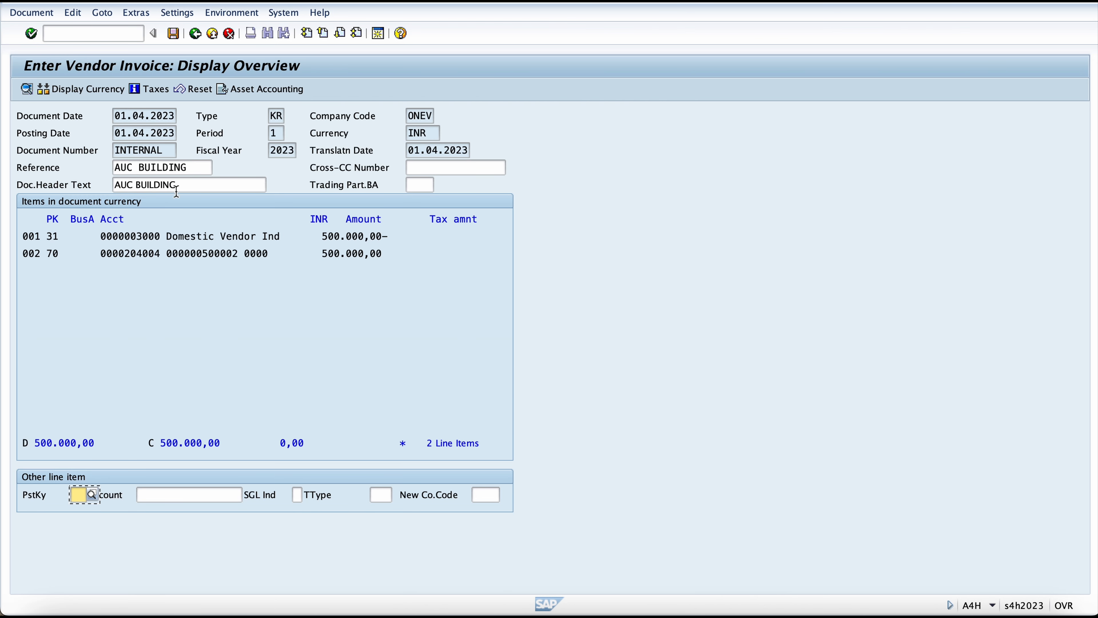
left_click(173, 35)
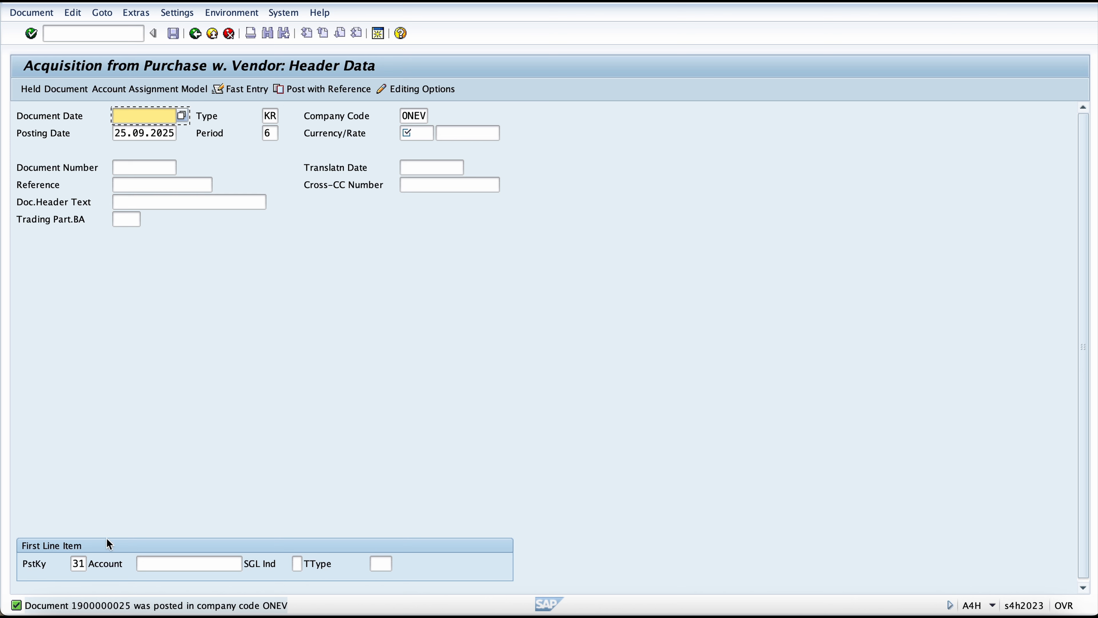
Step: Open the Asset Explorer with /naw01n and examine the planned and posted values of Building AUC 1 for 2023
left_click(92, 27)
type("/naw01n")
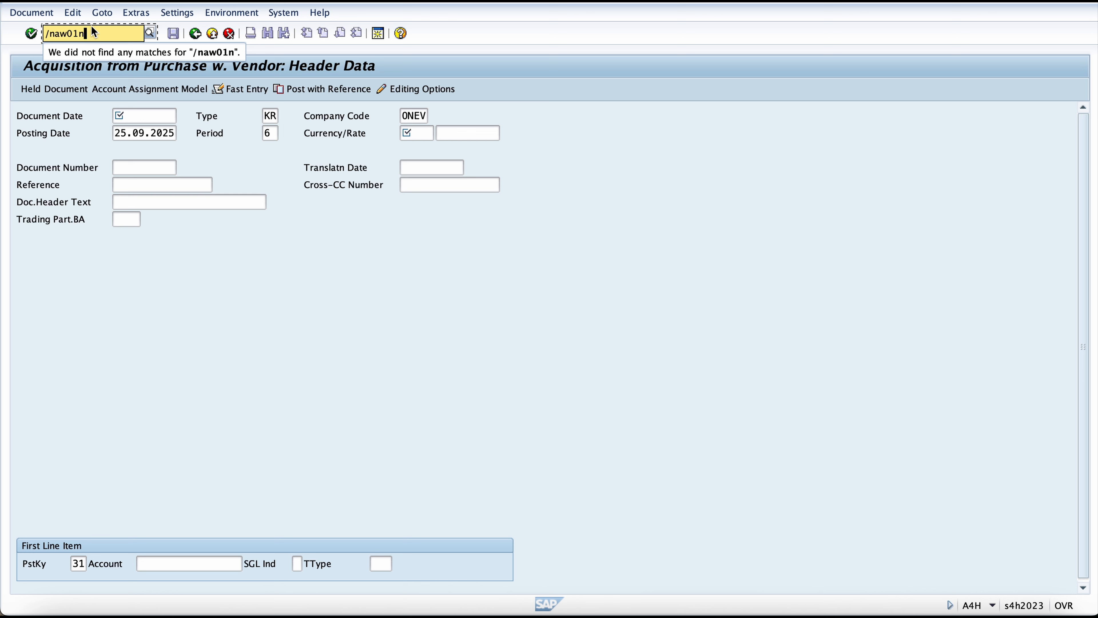
key("Return")
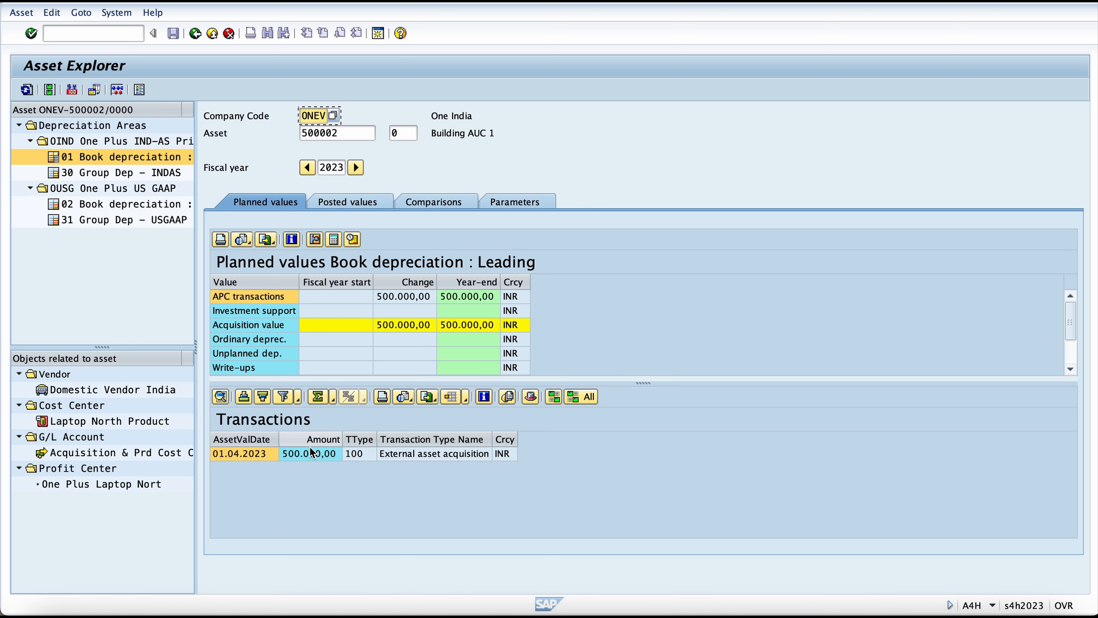
left_click(360, 207)
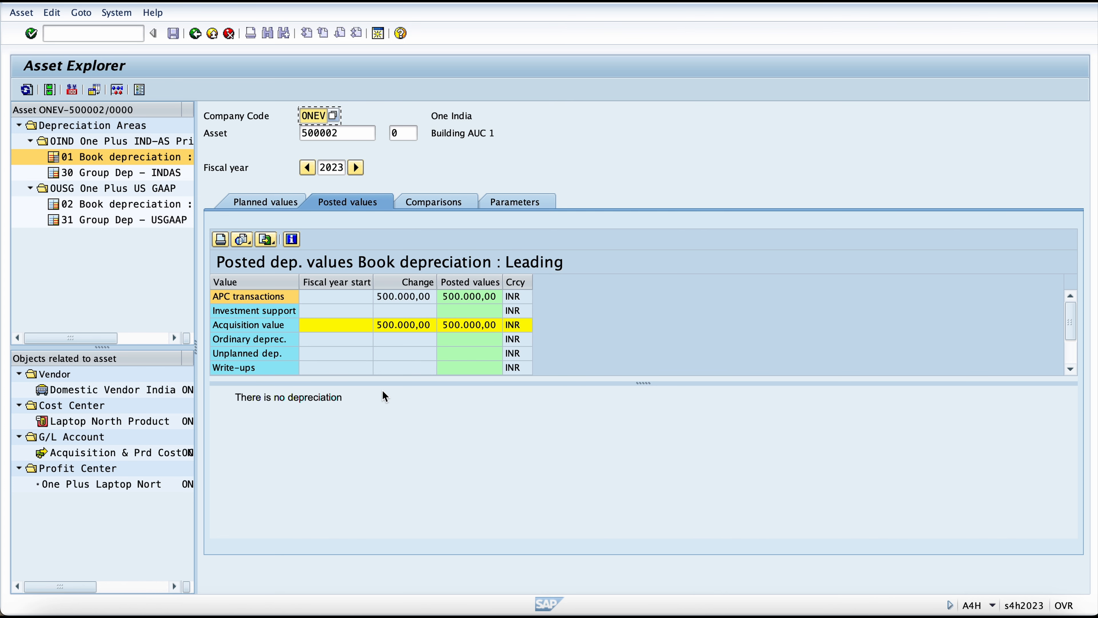
left_click(436, 133)
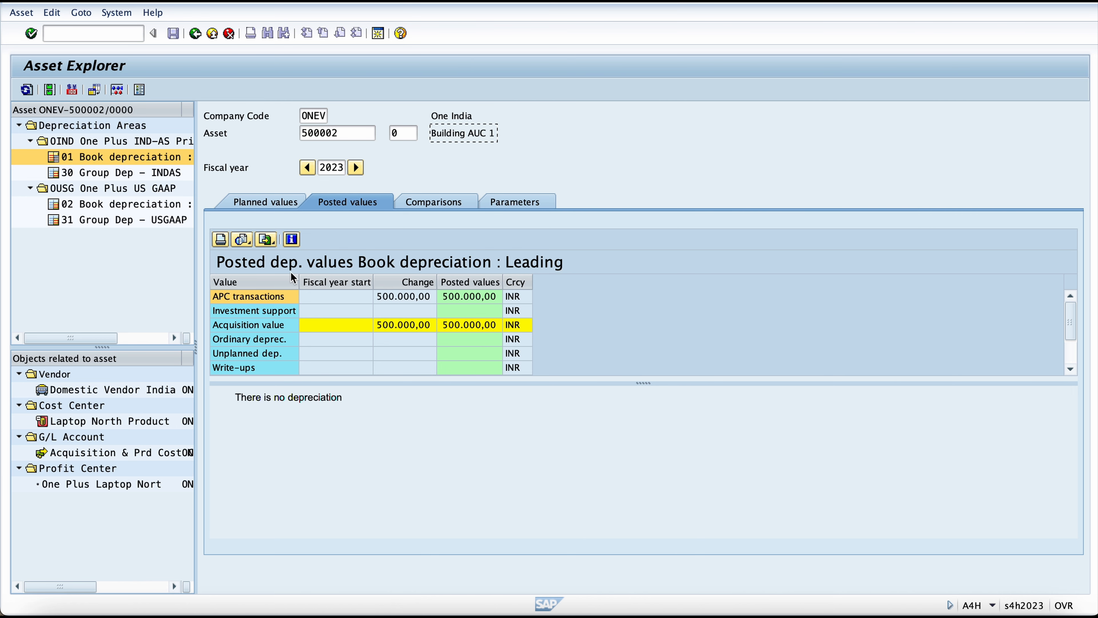
Step: Start transaction F-90 and set both the document date and the posting date to 01.05.2023
type("-90")
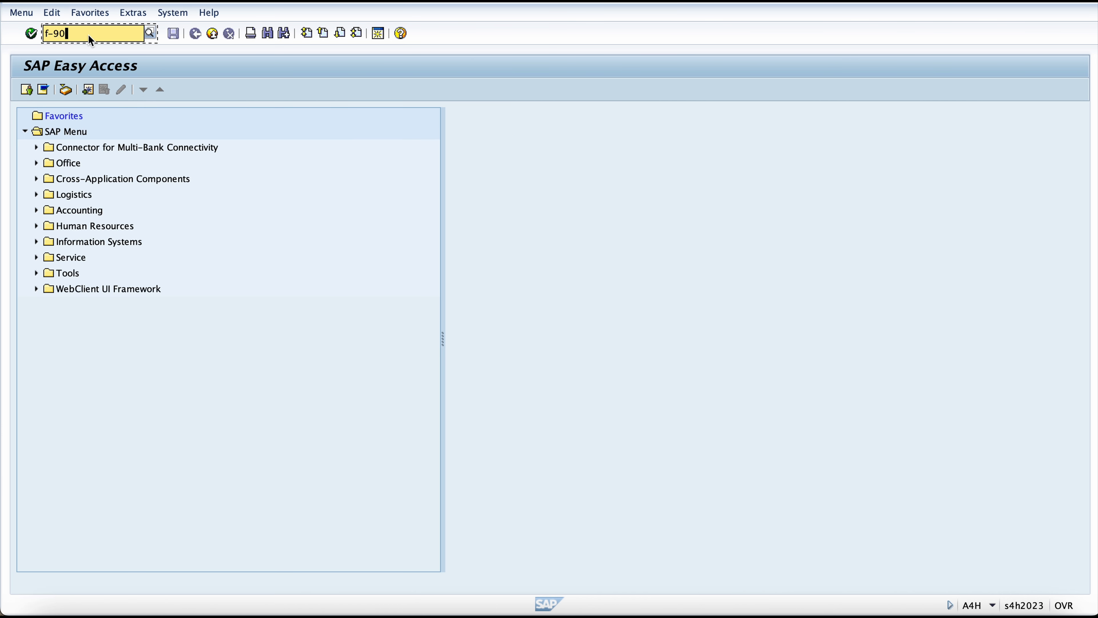
key("Return")
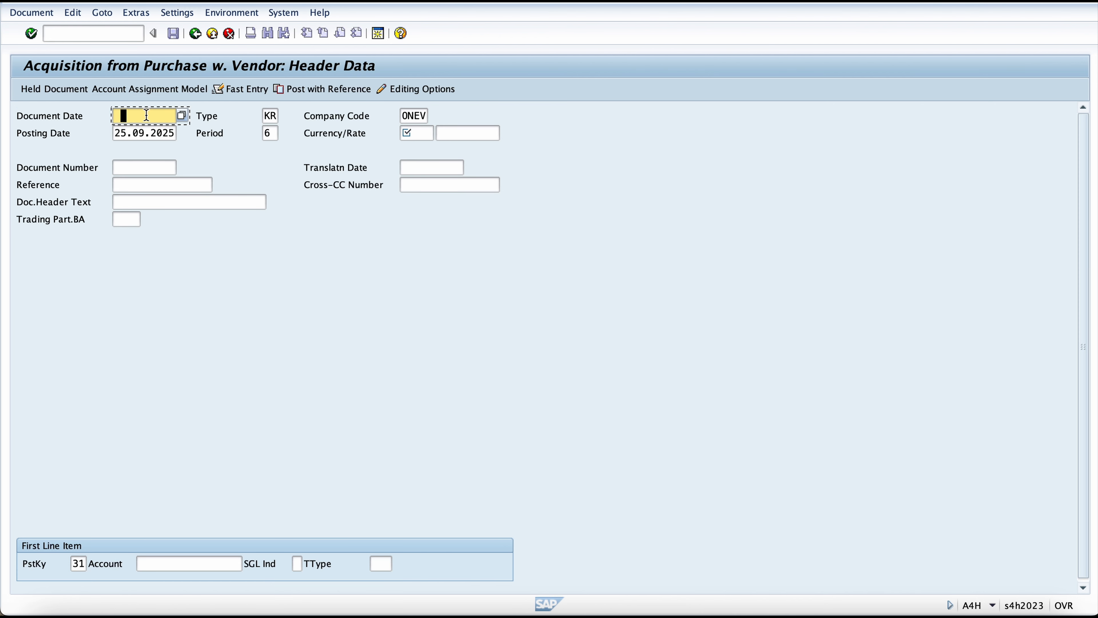
left_click(146, 116)
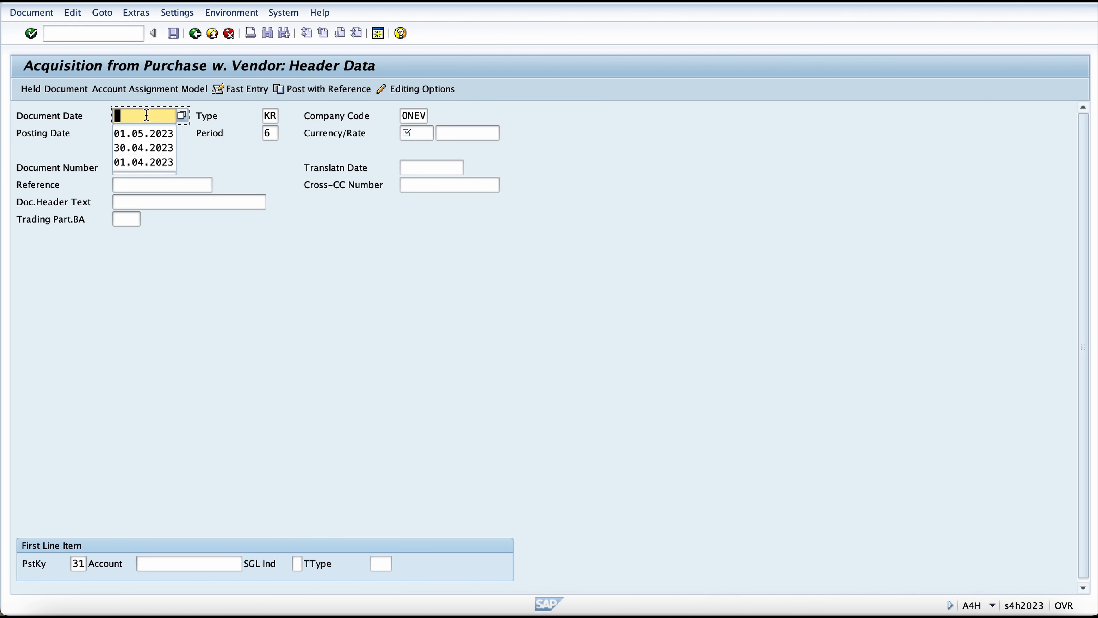
type("05")
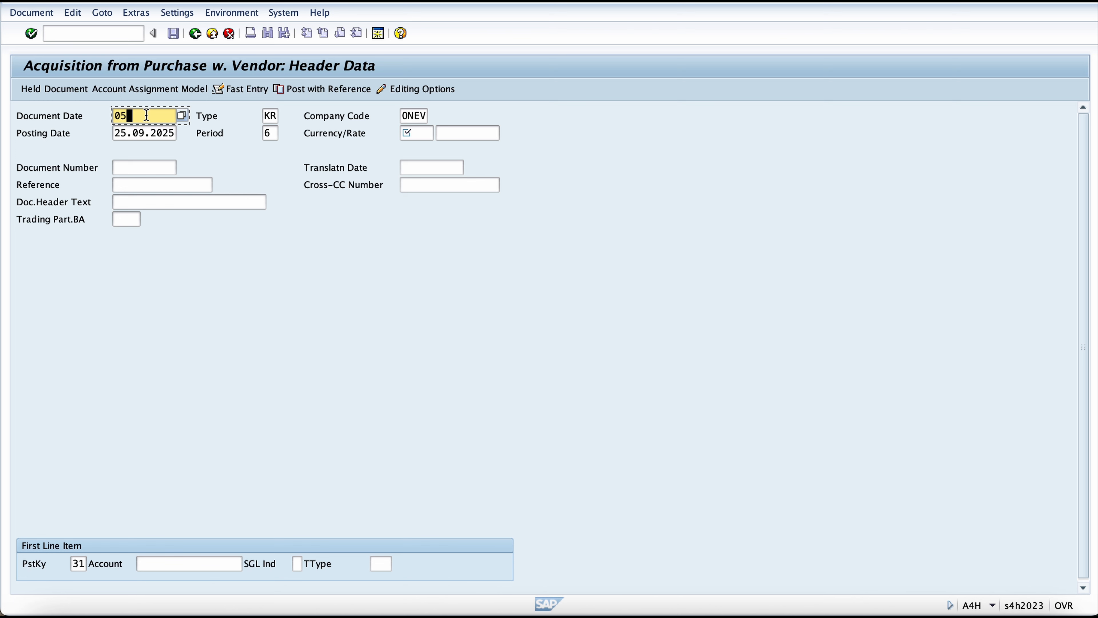
type("1.05.2023")
key("ctrl+a")
key("ctrl+c")
key("Tab")
key("ctrl+a")
key("ctrl+v")
key("Tab")
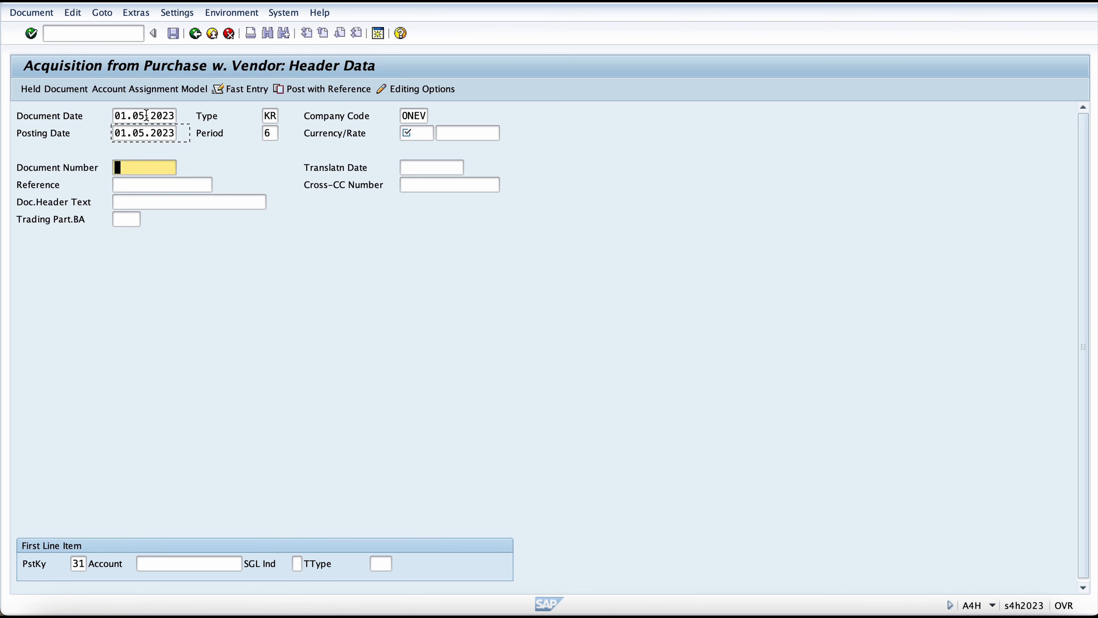
Step: Enter "AUC BUILDING 2" as the reference and as the document header text
key("Tab")
type("au")
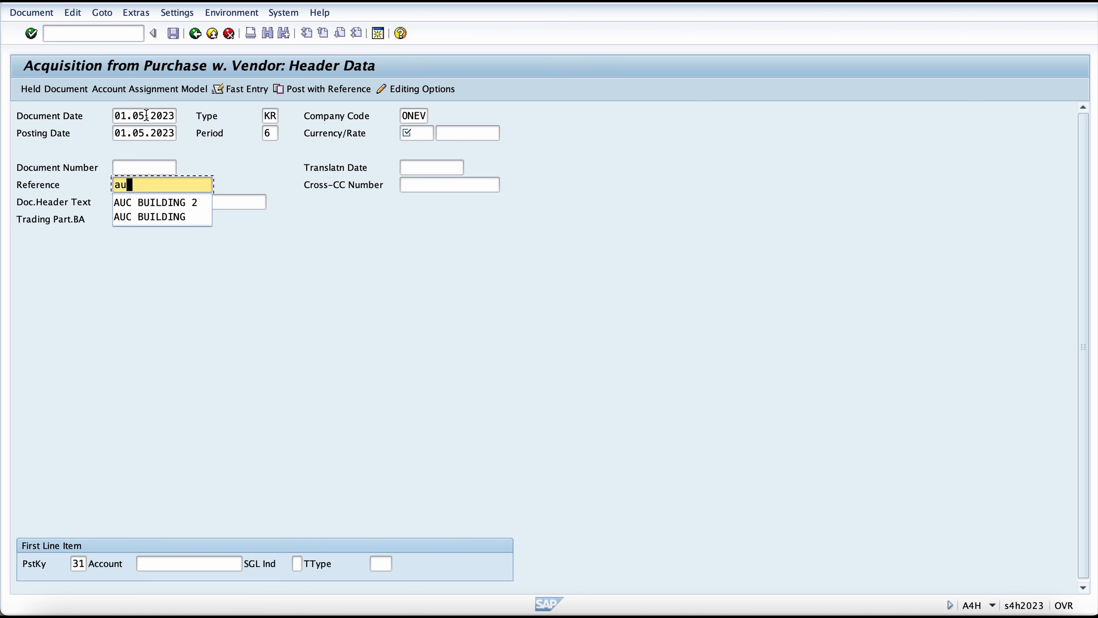
key("Down")
key("Return")
key("Tab")
type("au")
key("Down")
key("Return")
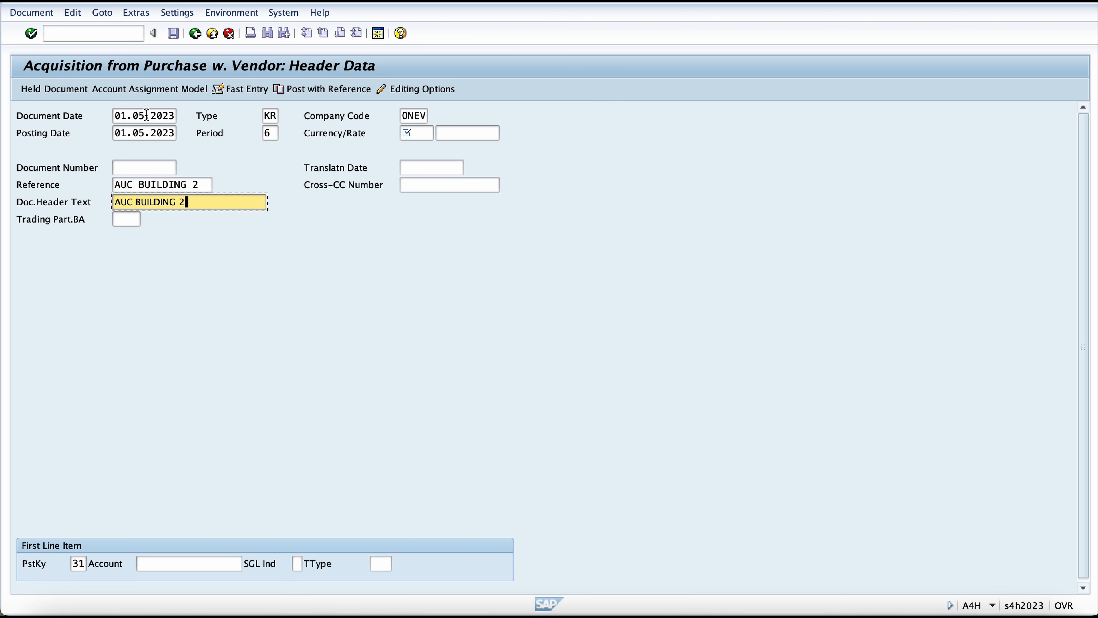
Step: Choose DOMESTIC VENDOR INDIA from company code ONEV's suppliers as the first line item's account and set the currency to INR
left_click(170, 560)
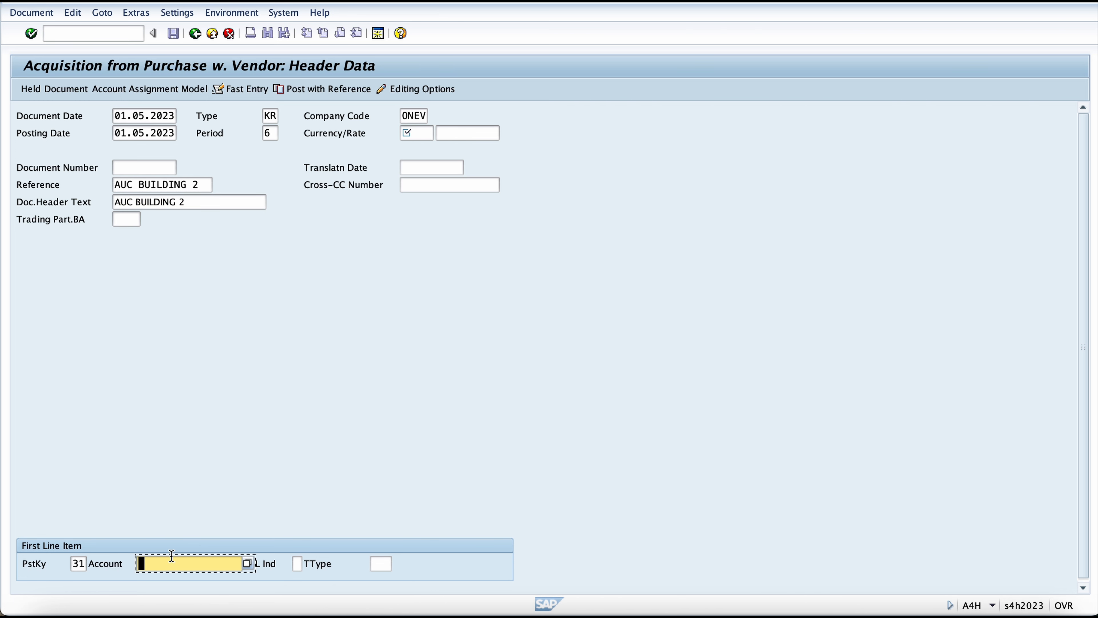
left_click(248, 562)
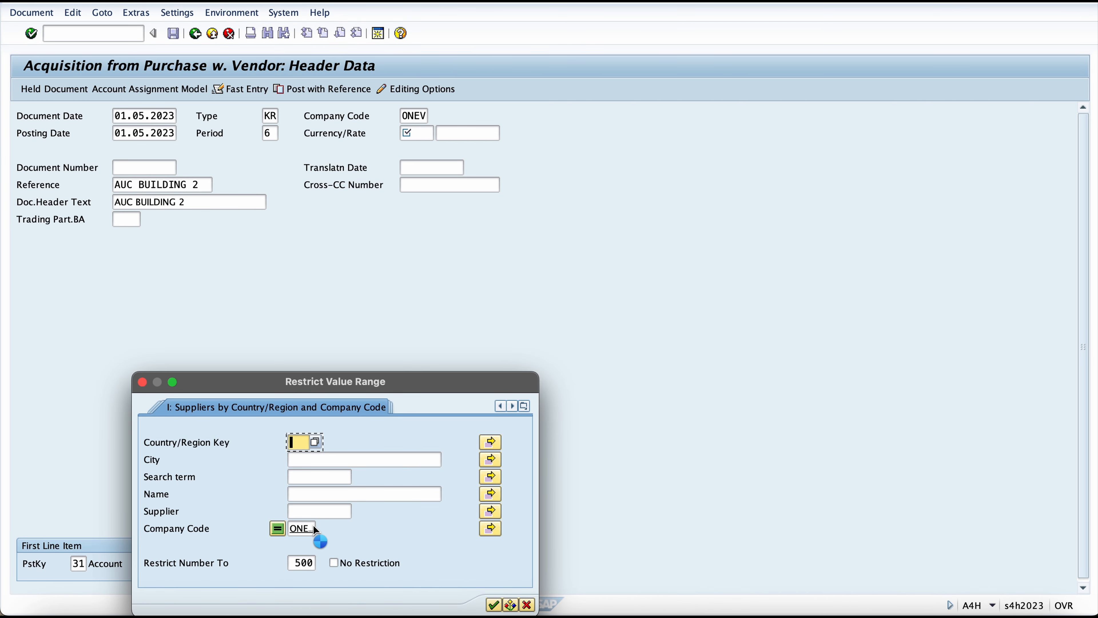
key("Escape")
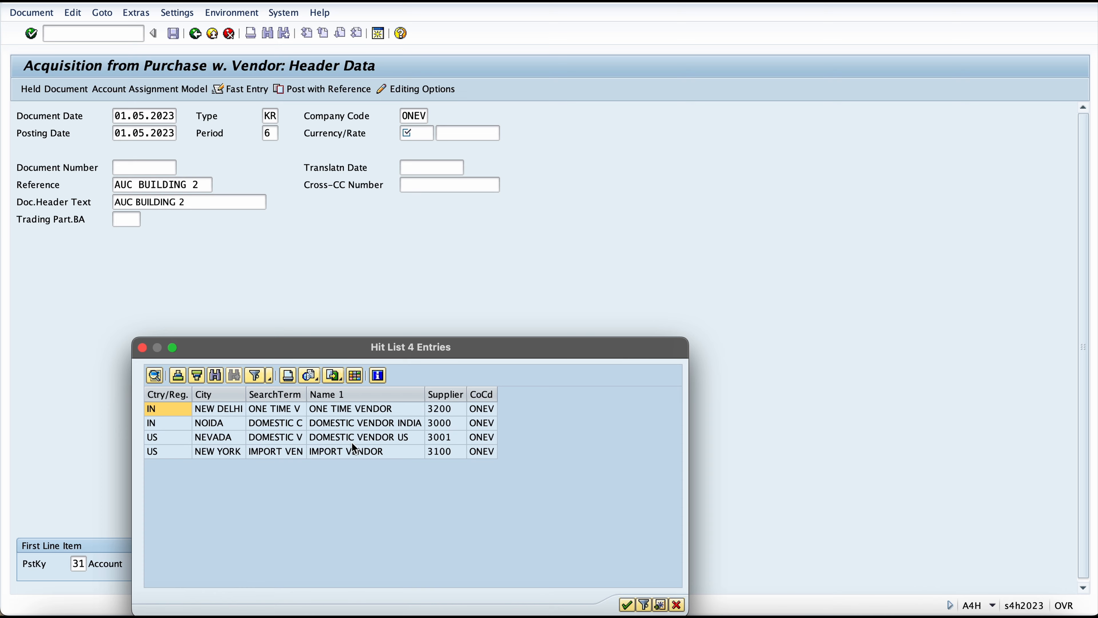
double_click(354, 430)
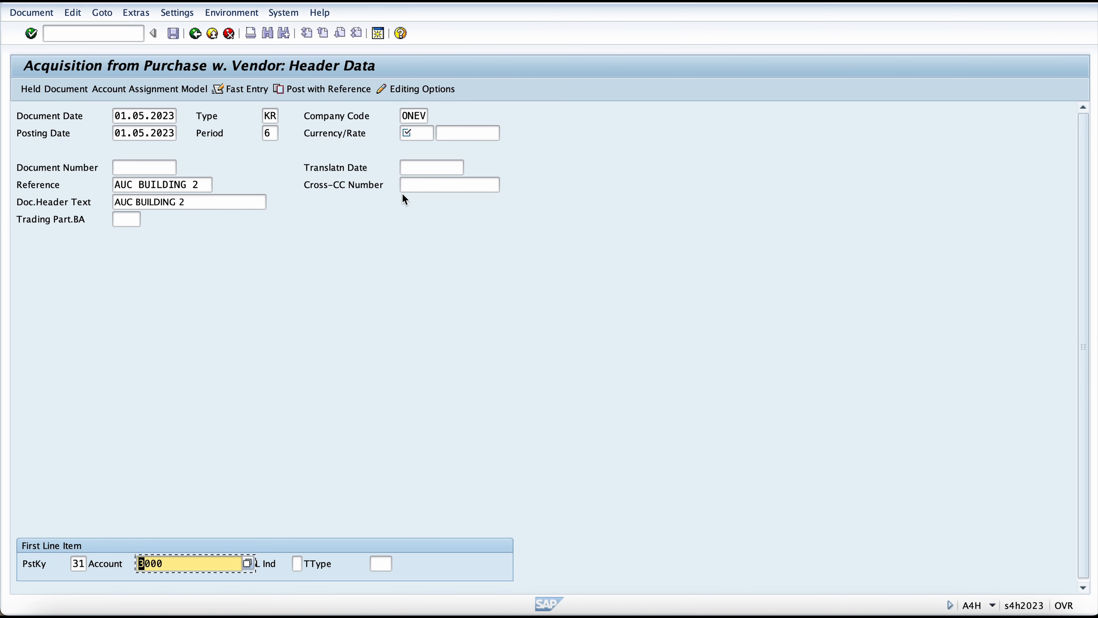
left_click(409, 133)
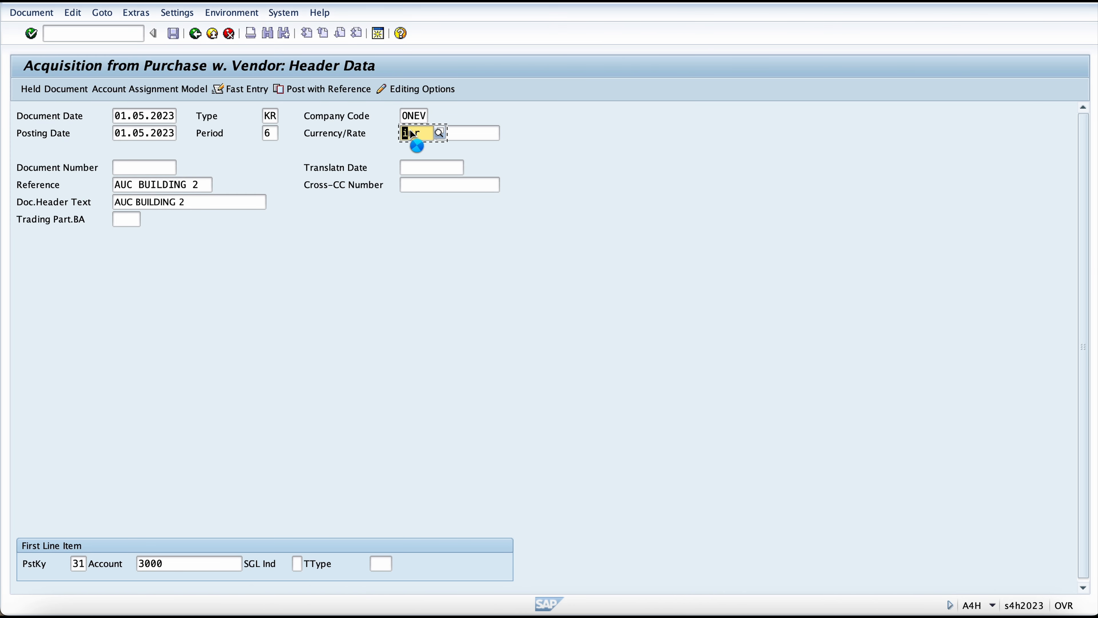
Step: Accept the header data and set the vendor item's amount to 500.000,00 INR
key("Return")
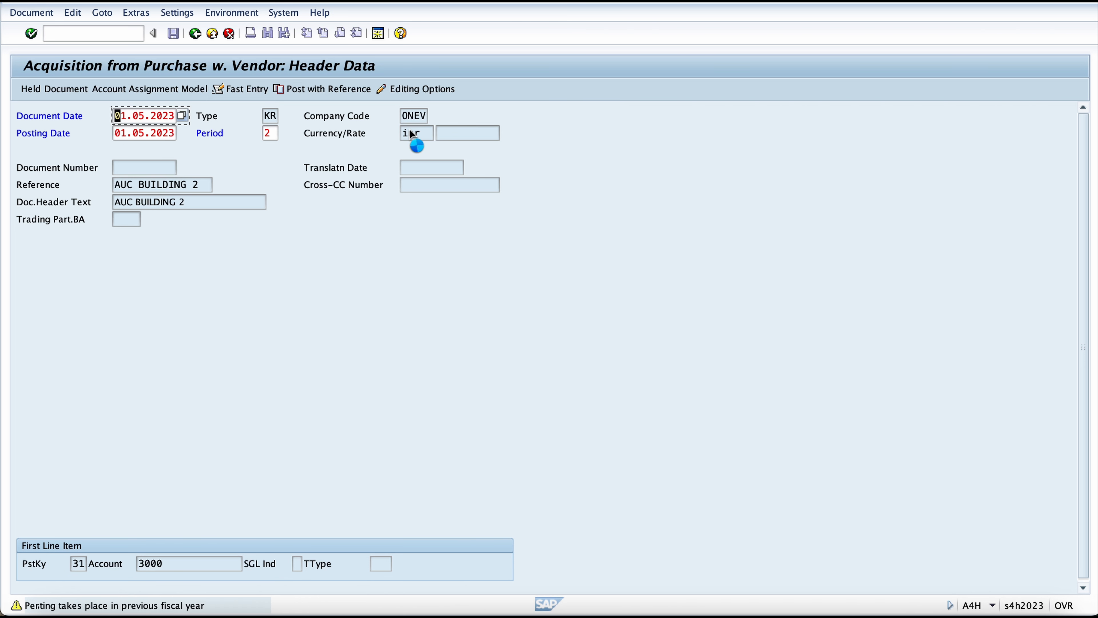
key("Return")
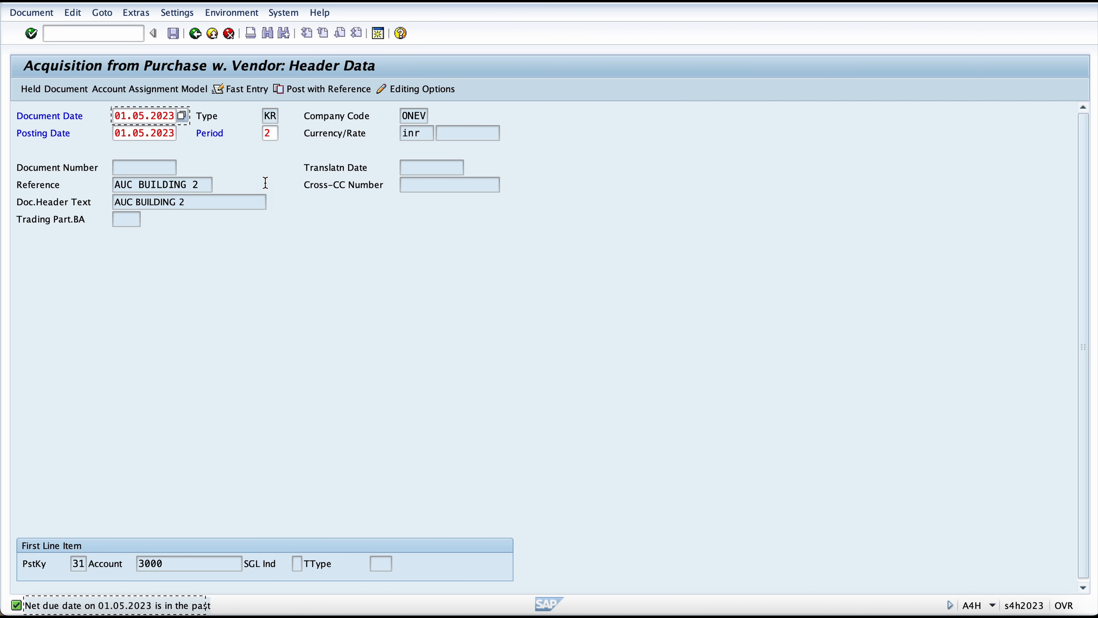
key("Right")
key("Down")
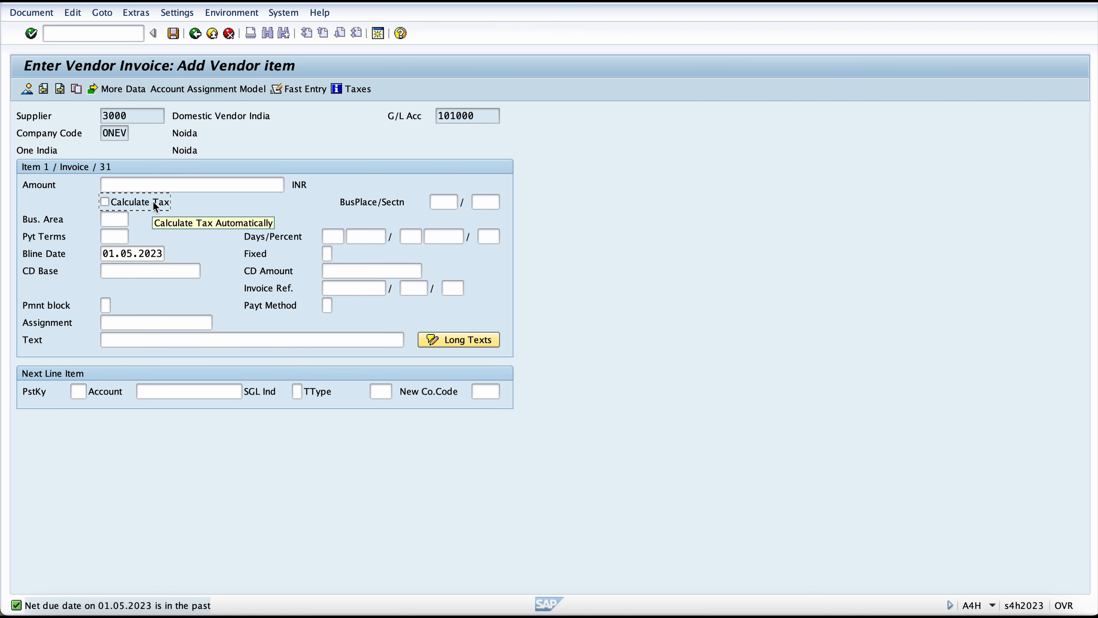
key("Up")
type("500")
key("Down")
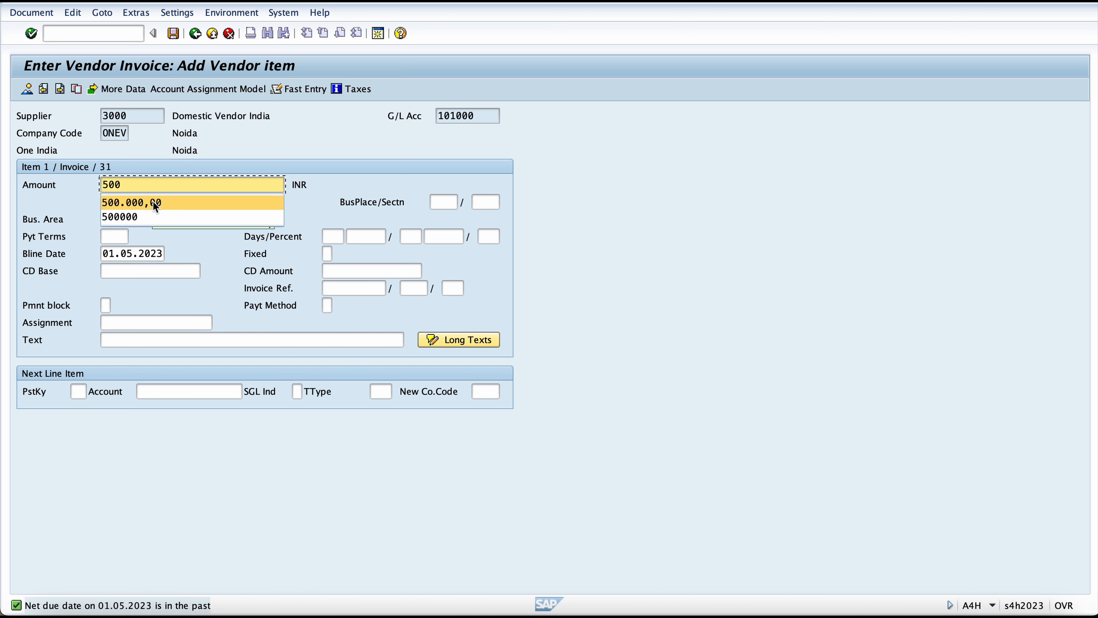
key("Return")
Step: Enter "AUC Purchase 2" as the vendor item's text
left_click(160, 335)
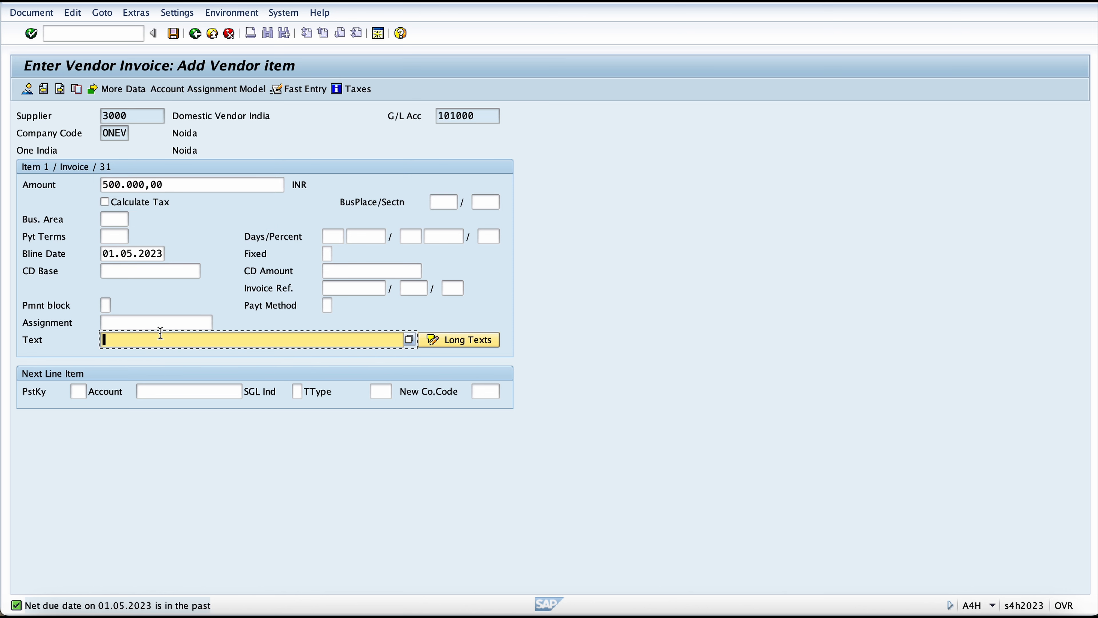
type("au")
key("Down")
key("Return")
Step: Add a next line item with posting key 70, Building AUC 1 (500002-0) as the account and transaction type 100
left_click(82, 392)
type("70")
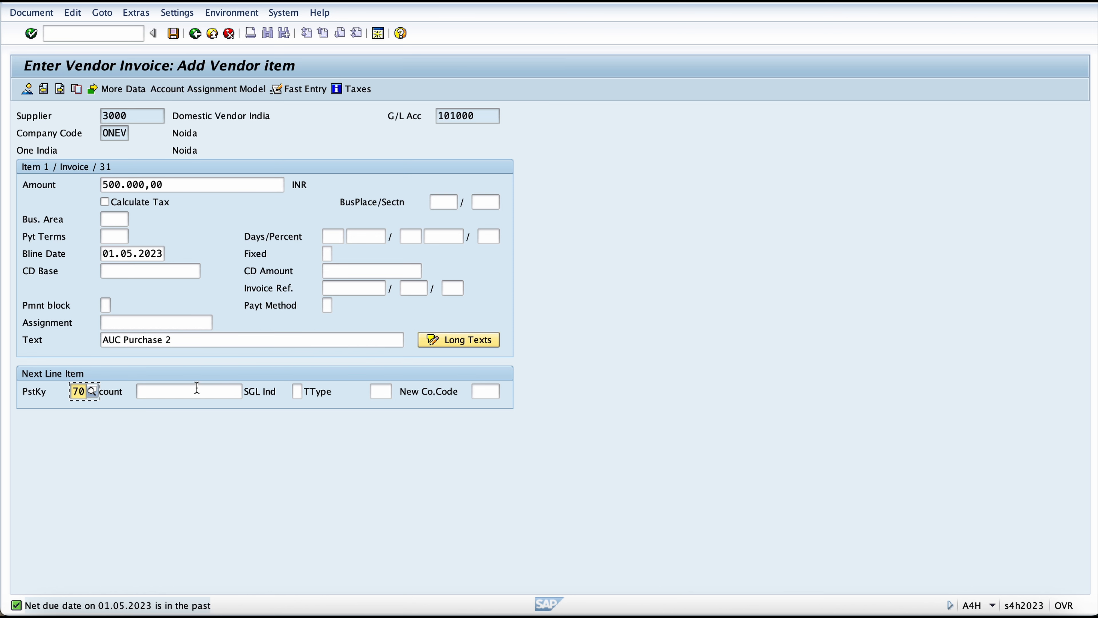
left_click(200, 389)
left_click(247, 392)
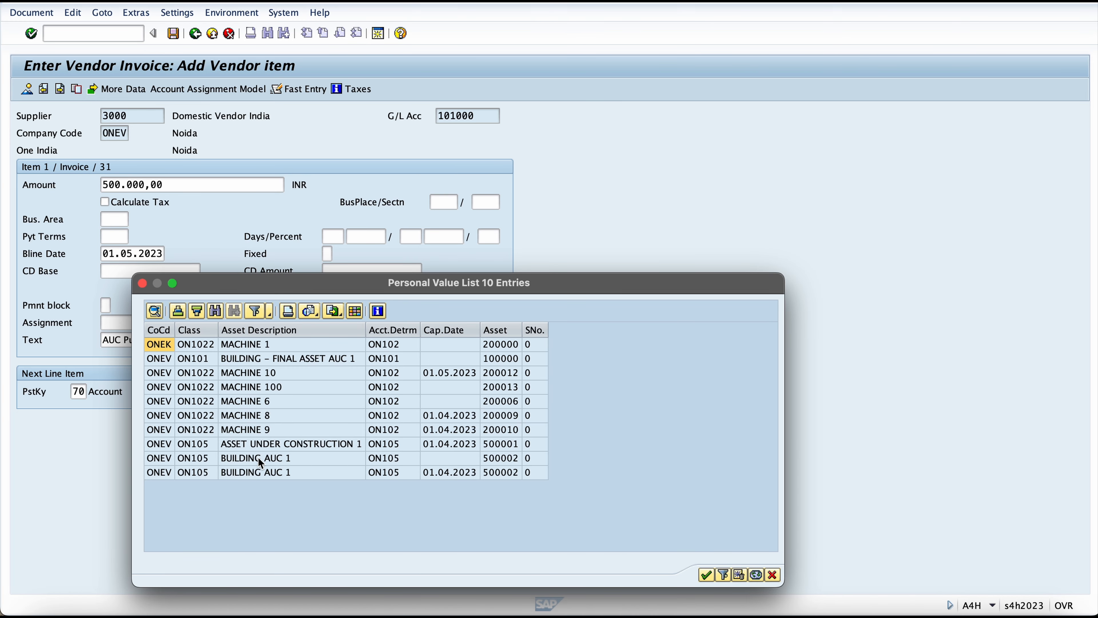
left_click(282, 461)
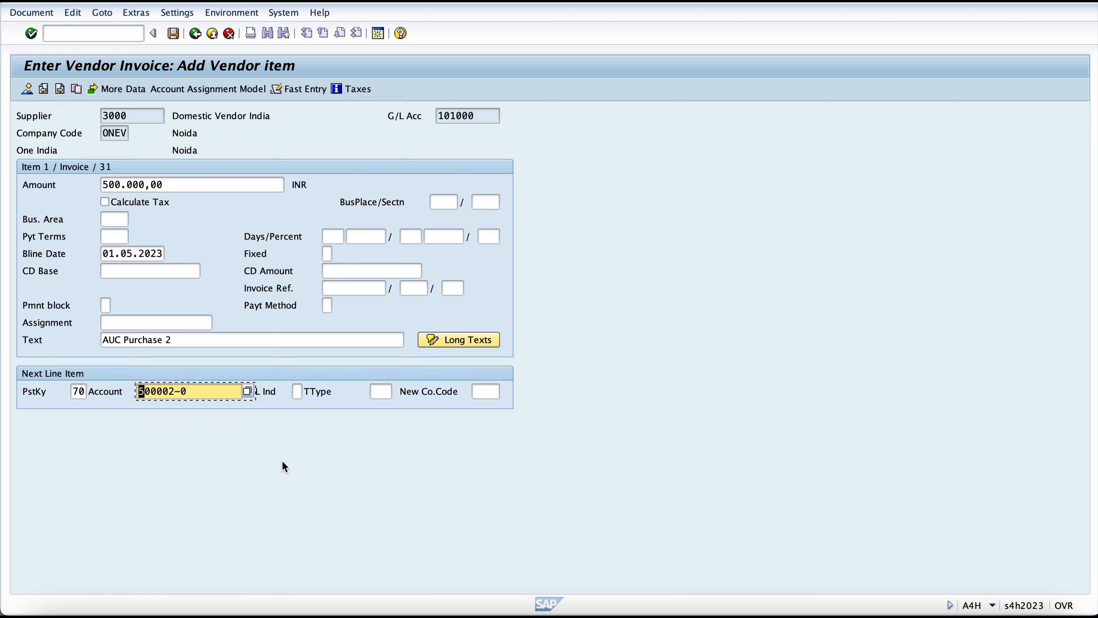
left_click(384, 389)
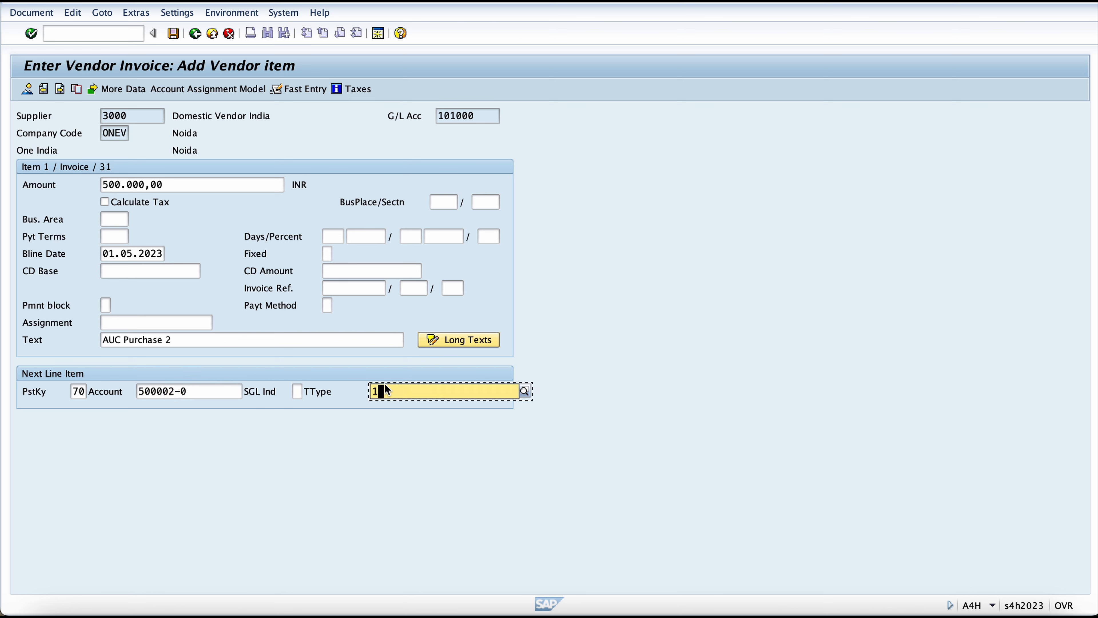
type("10")
key("Return")
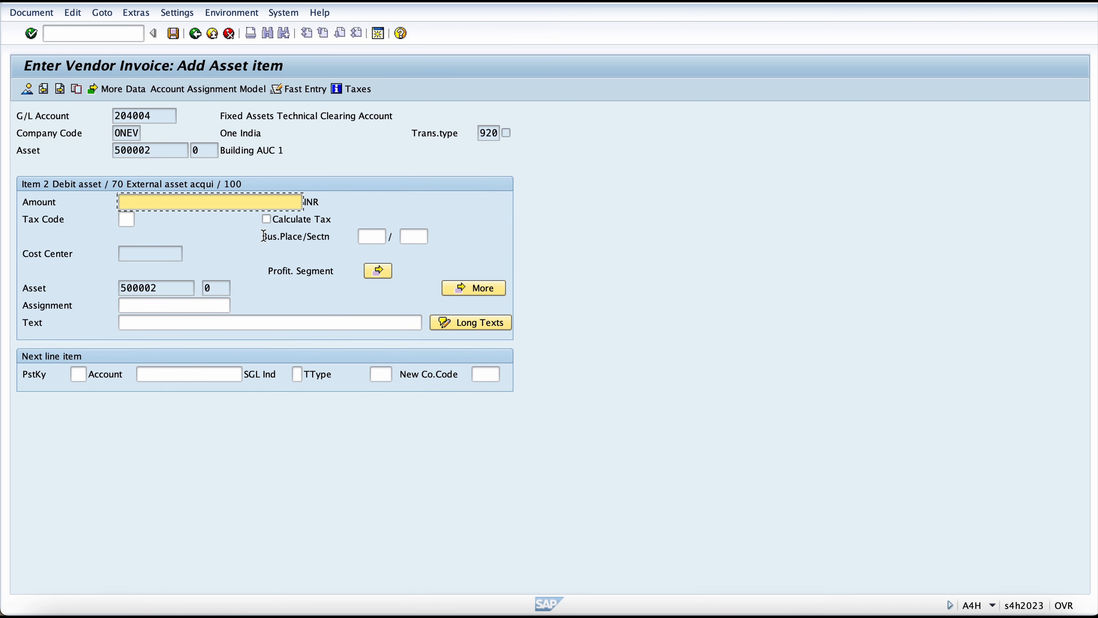
Step: Fill the asset item's amount with * and its text with + to take over the vendor item's values
type("*")
left_click(229, 316)
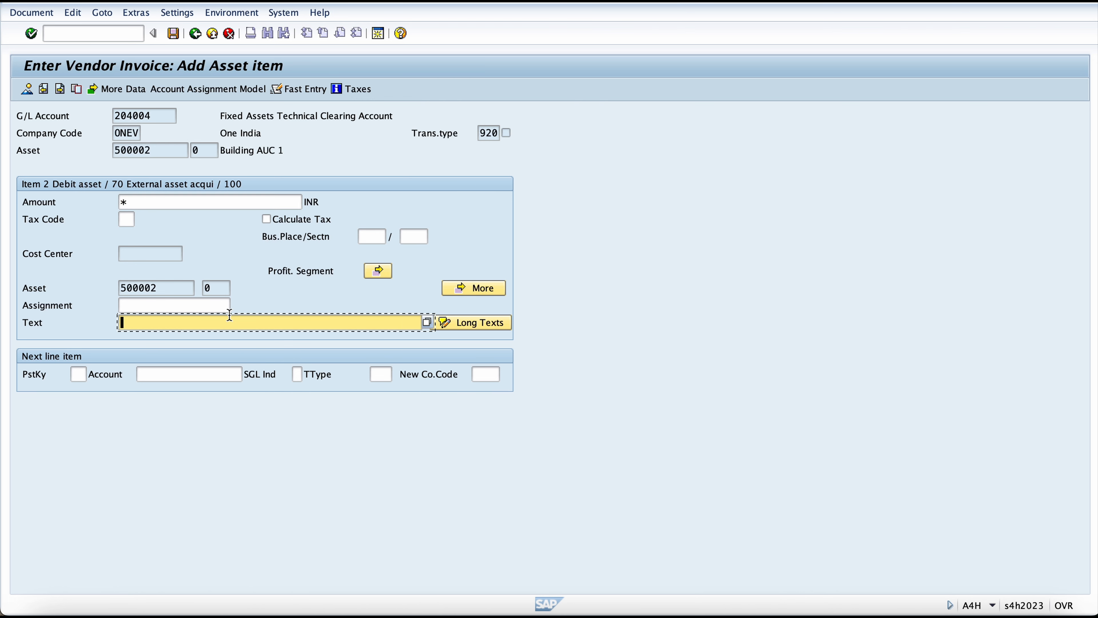
type("+")
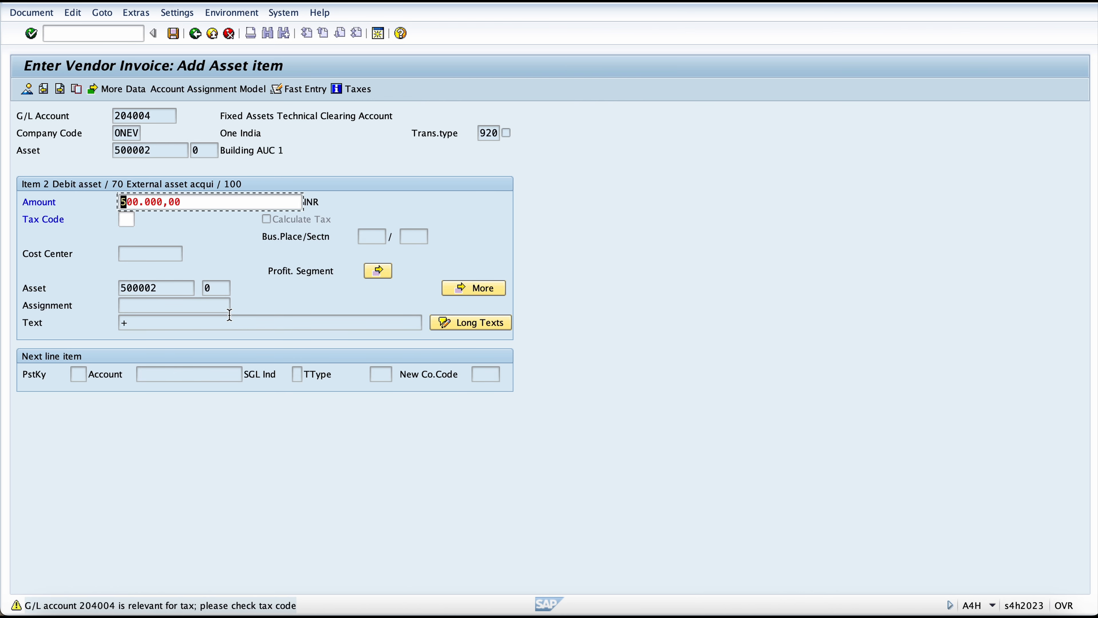
key("Return")
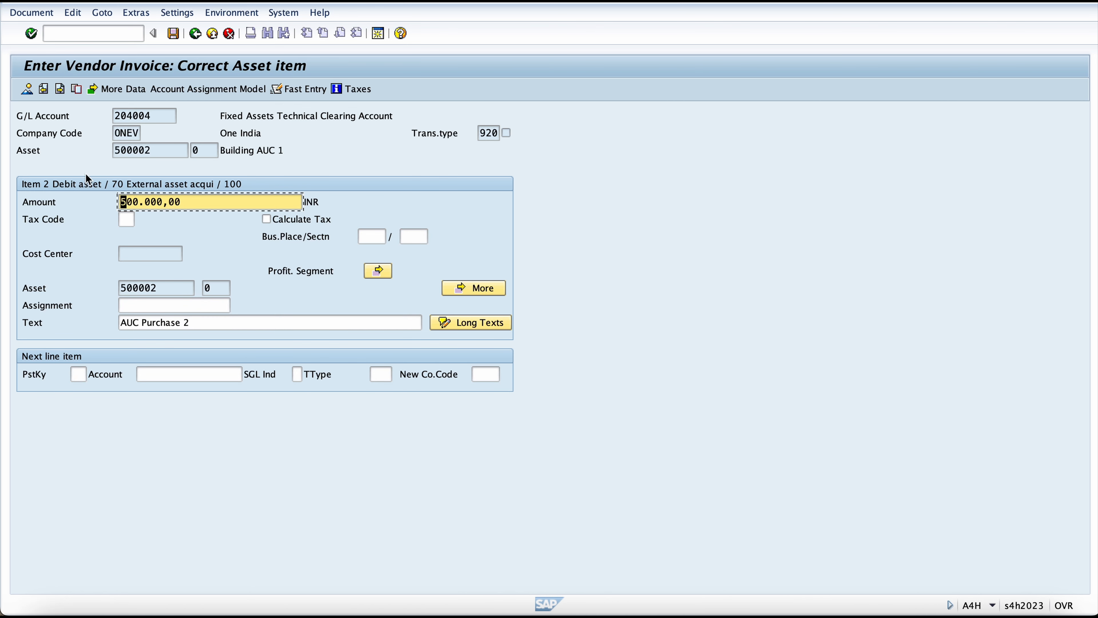
Step: Simulate the vendor invoice and post the document
left_click(36, 18)
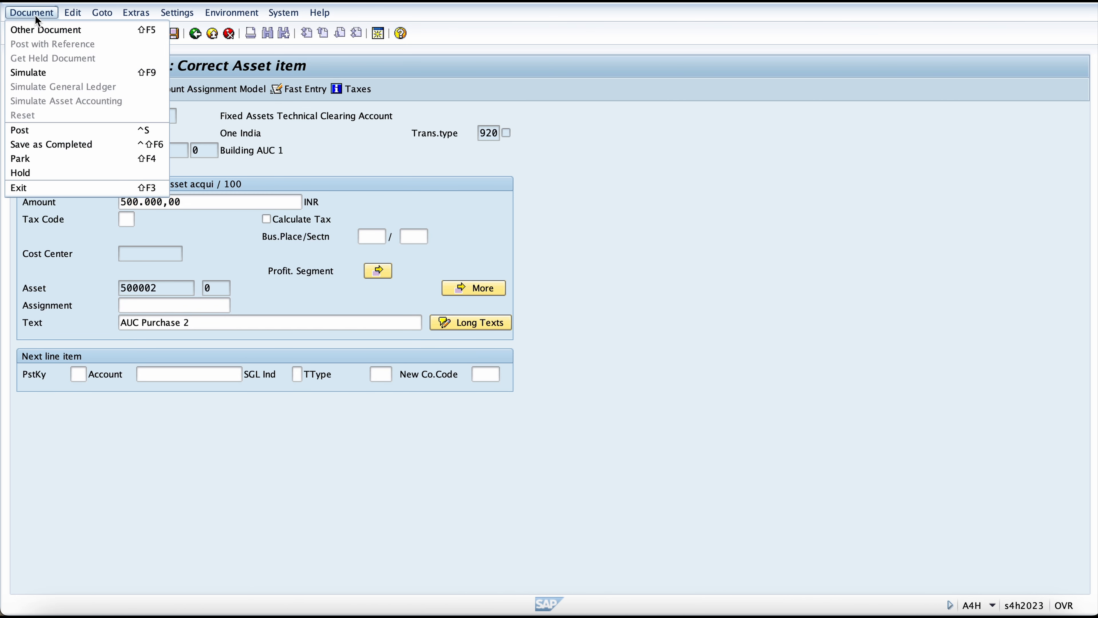
left_click(41, 71)
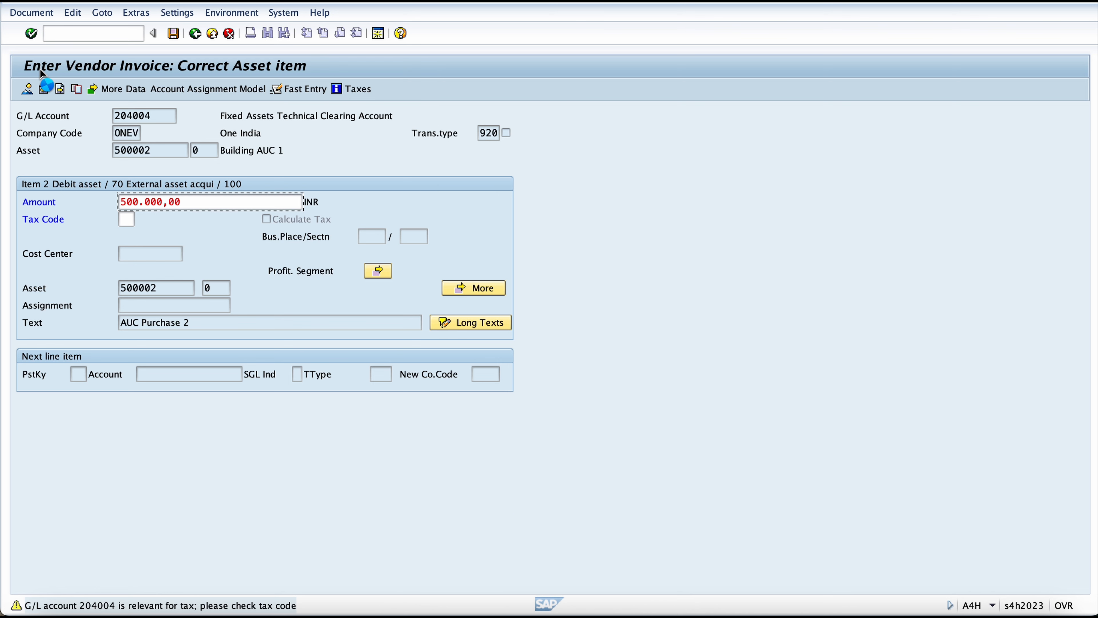
key("Return")
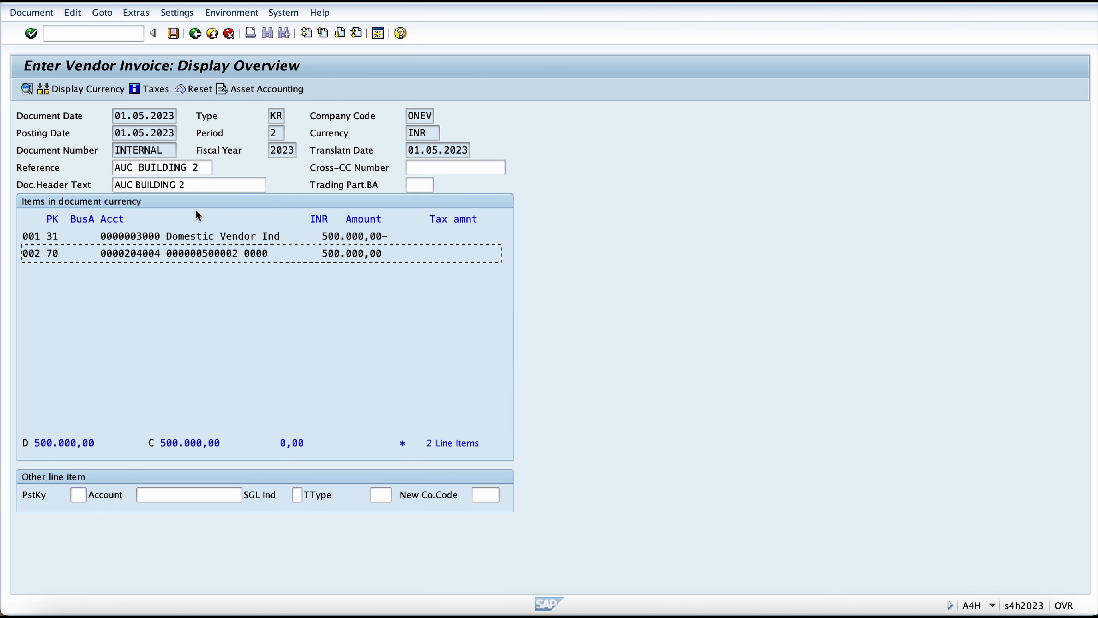
key("Return")
left_click(173, 33)
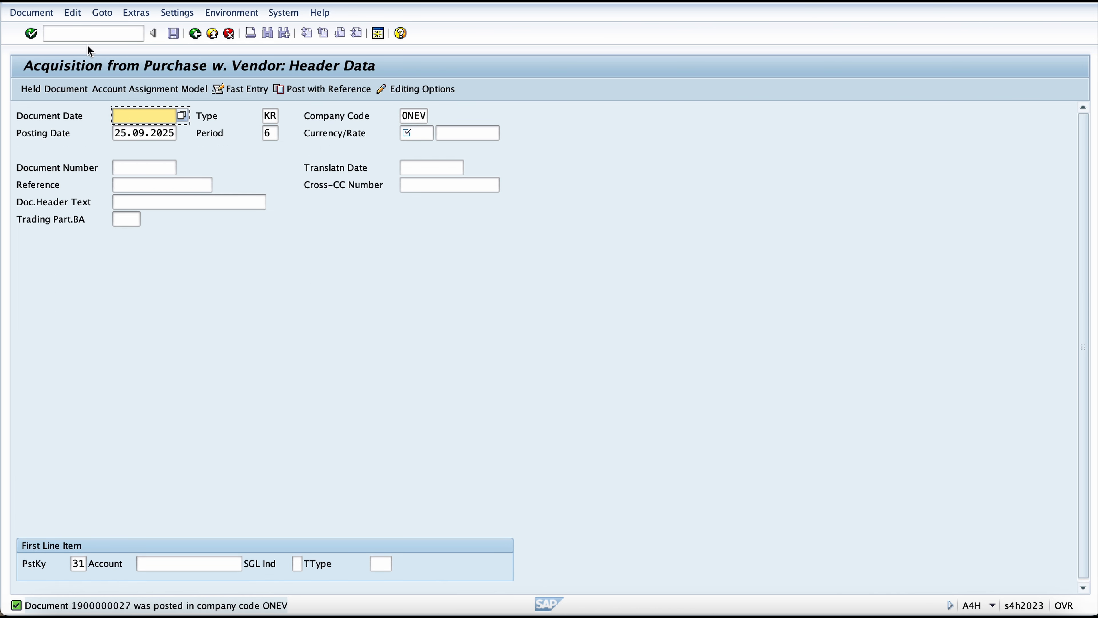
Step: Open the Asset Explorer with /naw01n and view the accounting document behind Building AUC 1's first acquisition
left_click(89, 27)
type("/naw01n")
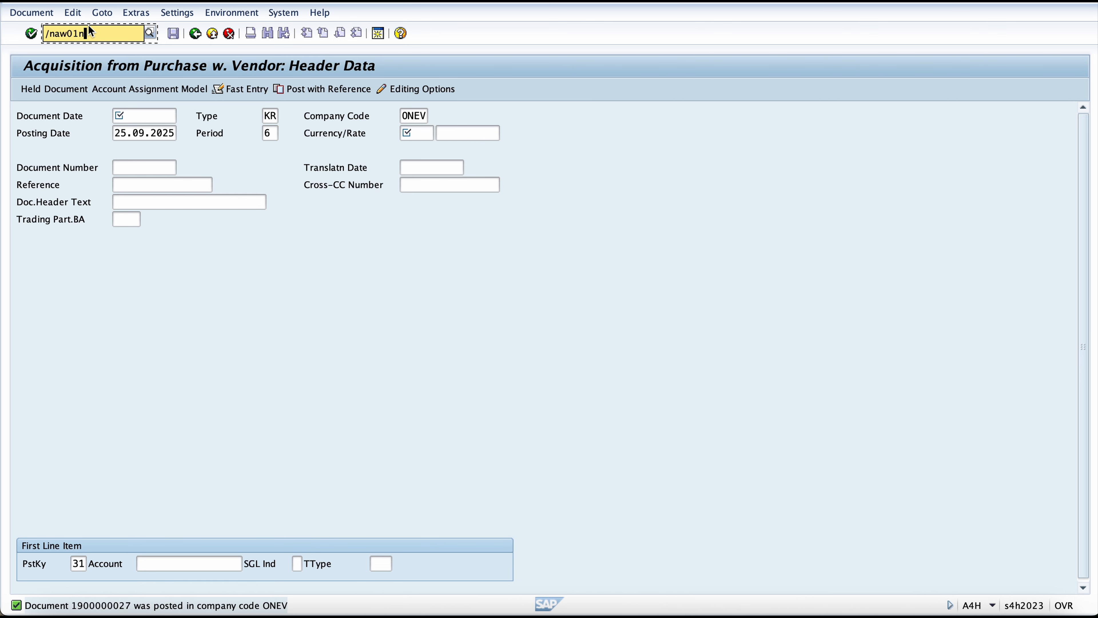
key("Return")
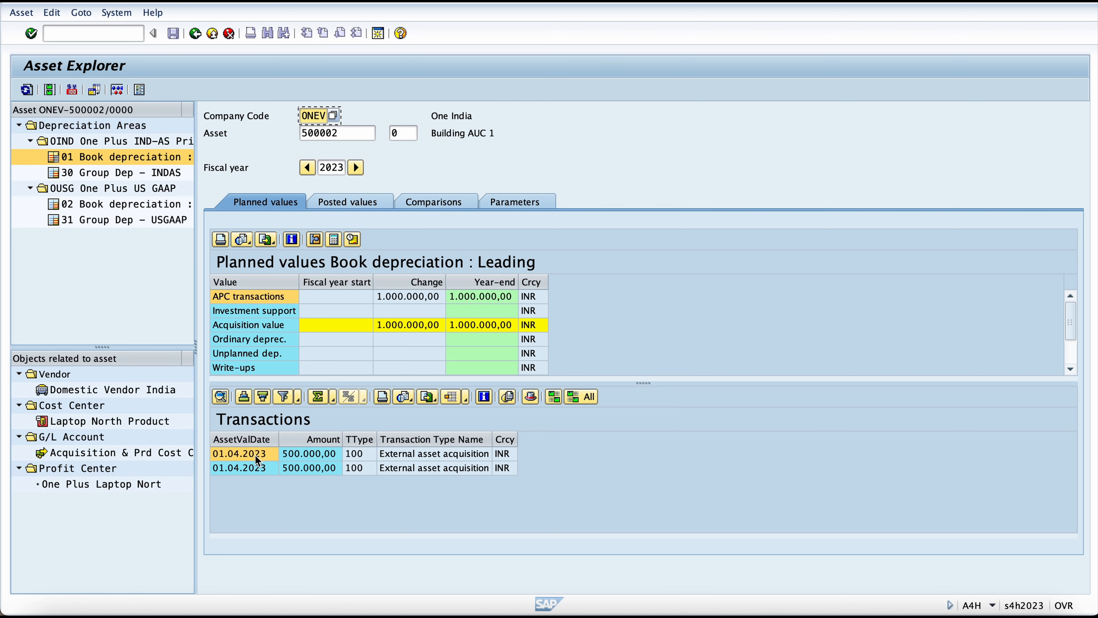
left_click(255, 468)
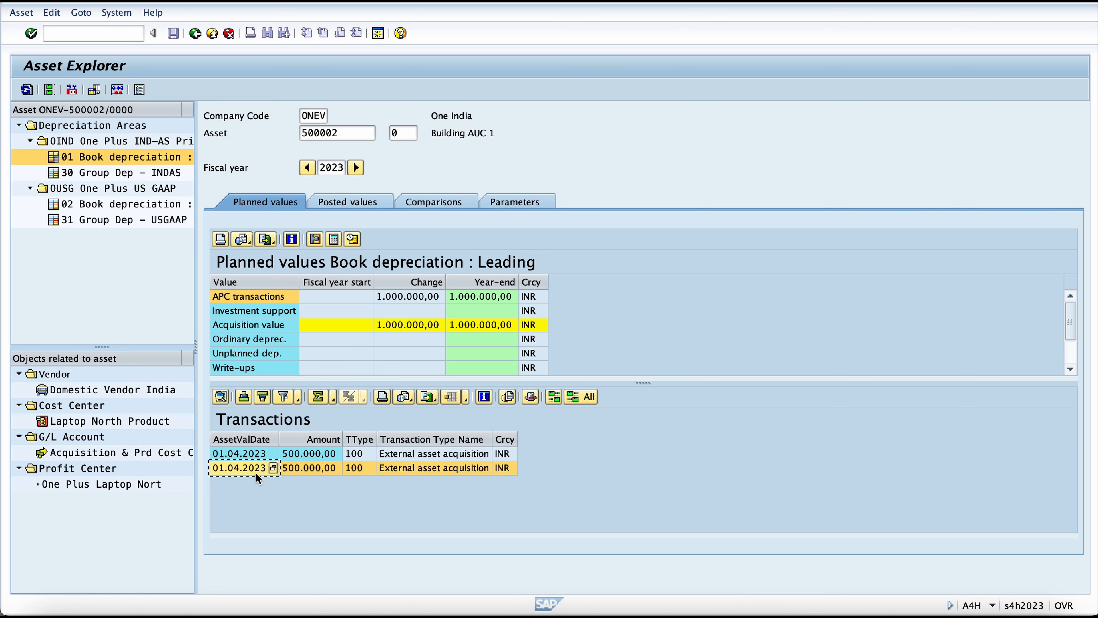
left_click(308, 457)
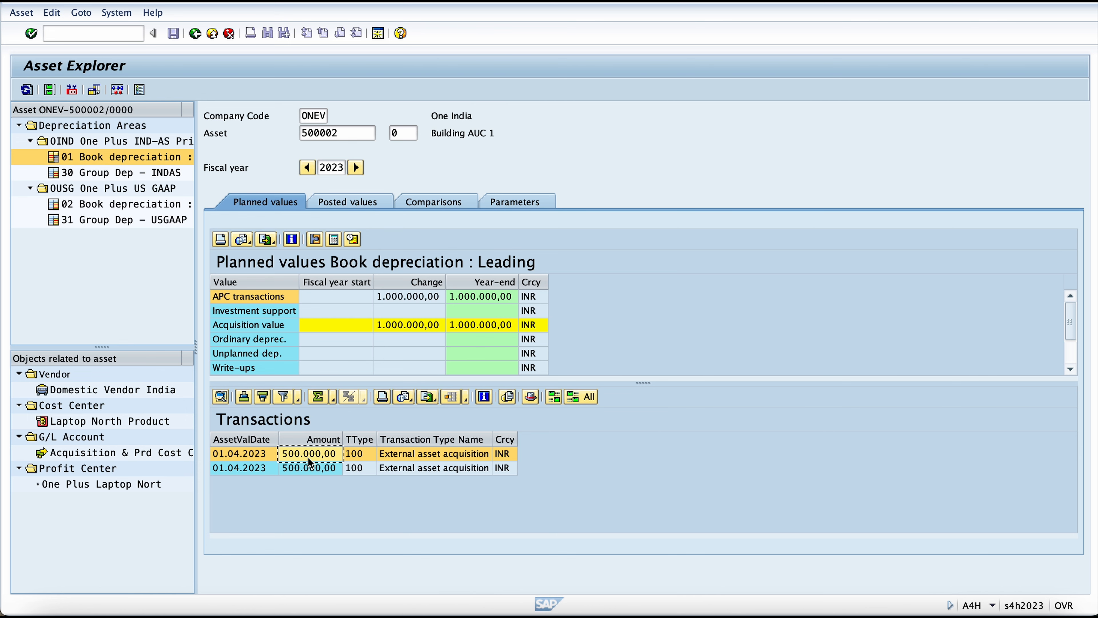
double_click(309, 460)
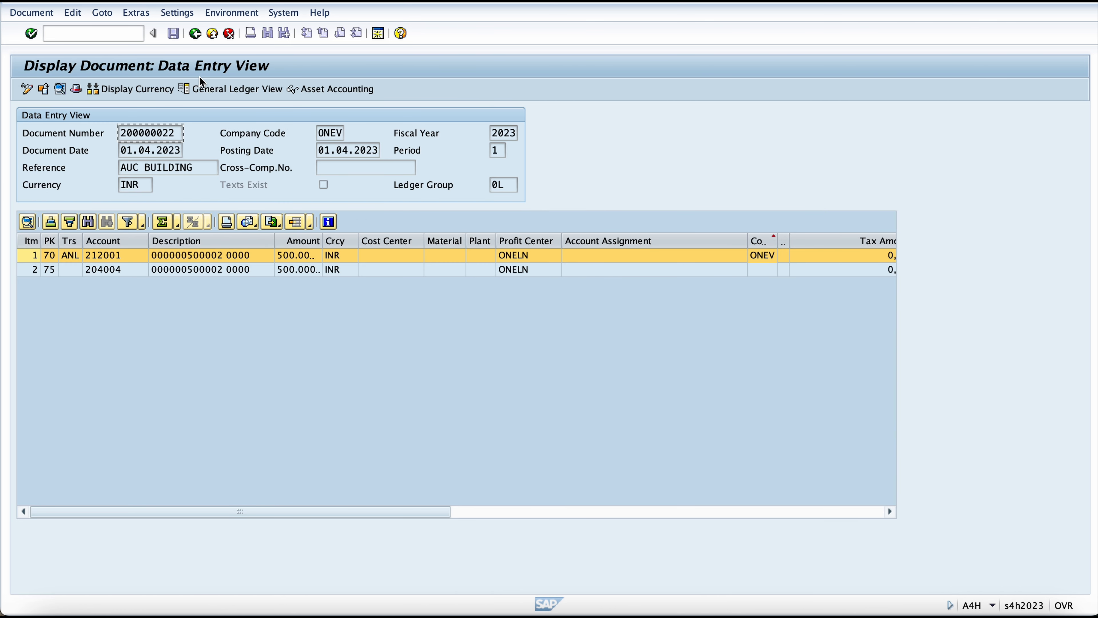
left_click(195, 33)
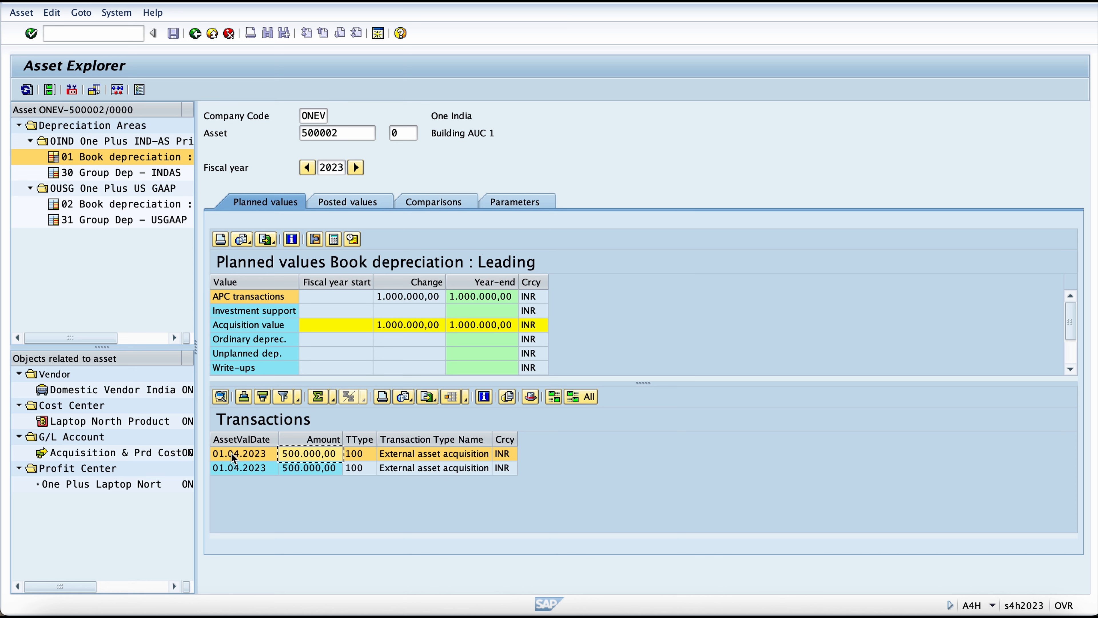
Step: Check the document date and posting date in the first acquisition's accounting document, and return to the Asset Explorer
double_click(232, 455)
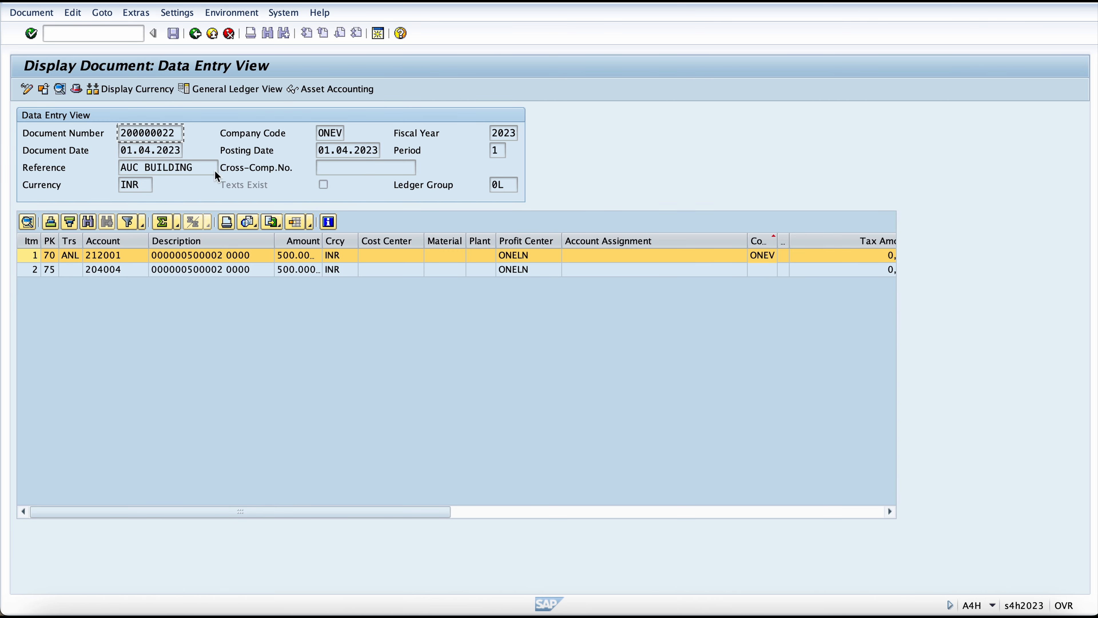
left_click(126, 153)
left_click(383, 151)
left_click(202, 39)
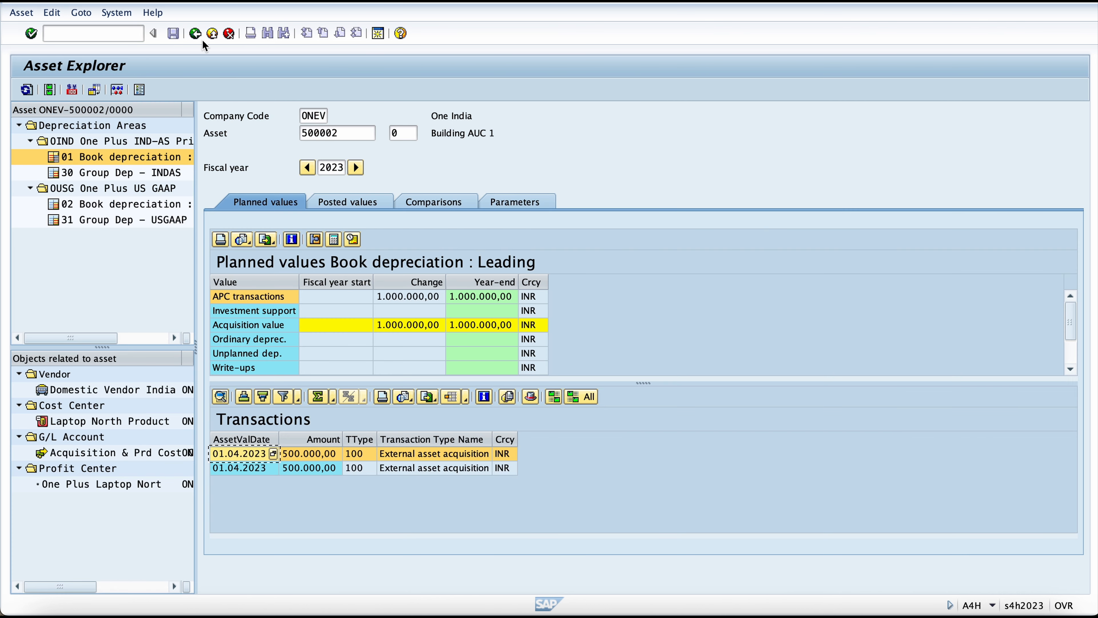
Step: Open the second acquisition's accounting document, check the asset value date in line item 1, and return to the Asset Explorer
left_click(258, 469)
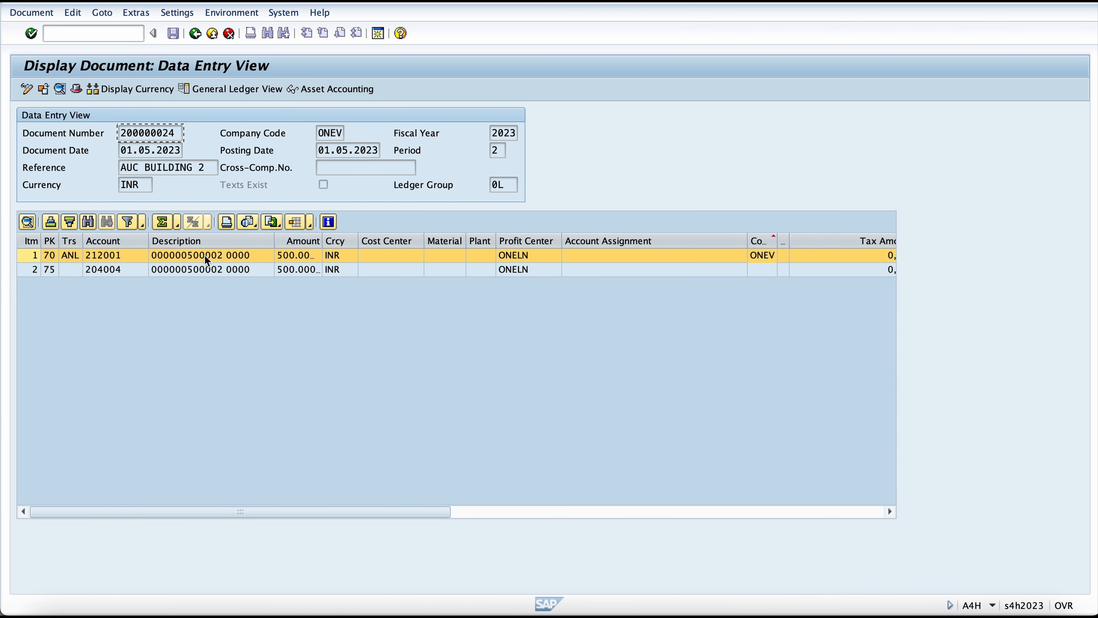
double_click(204, 255)
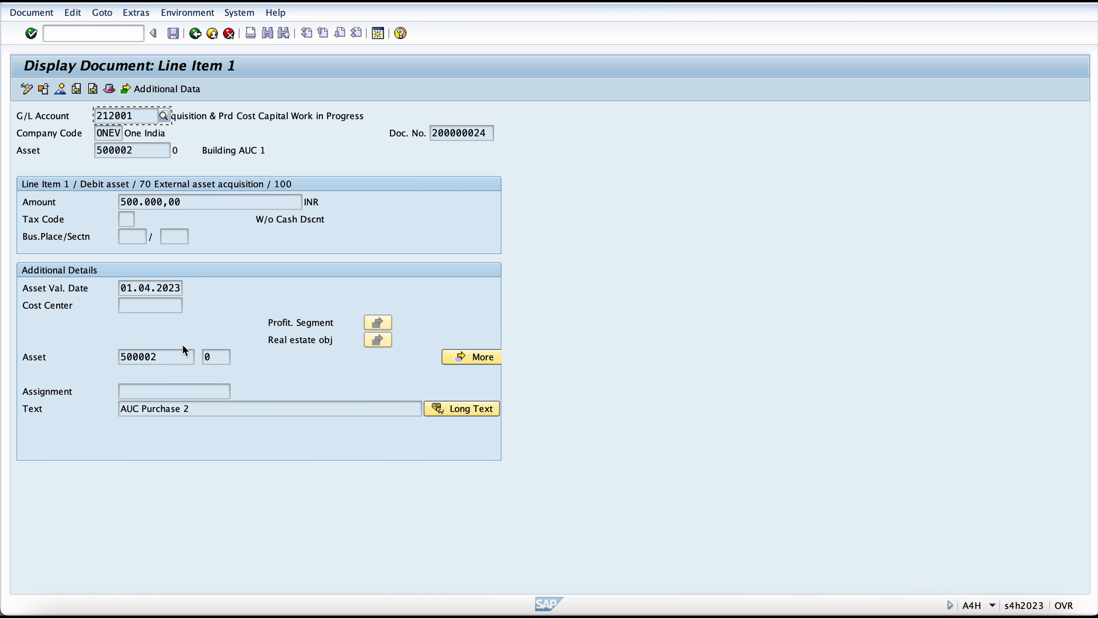
left_click(187, 293)
left_click(195, 33)
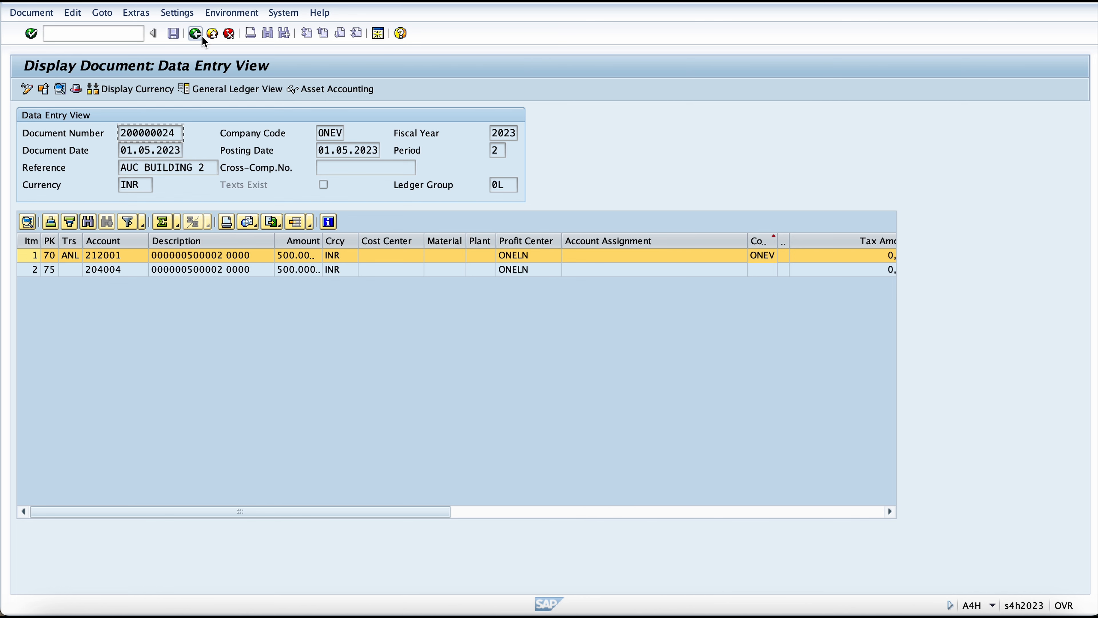
left_click(196, 35)
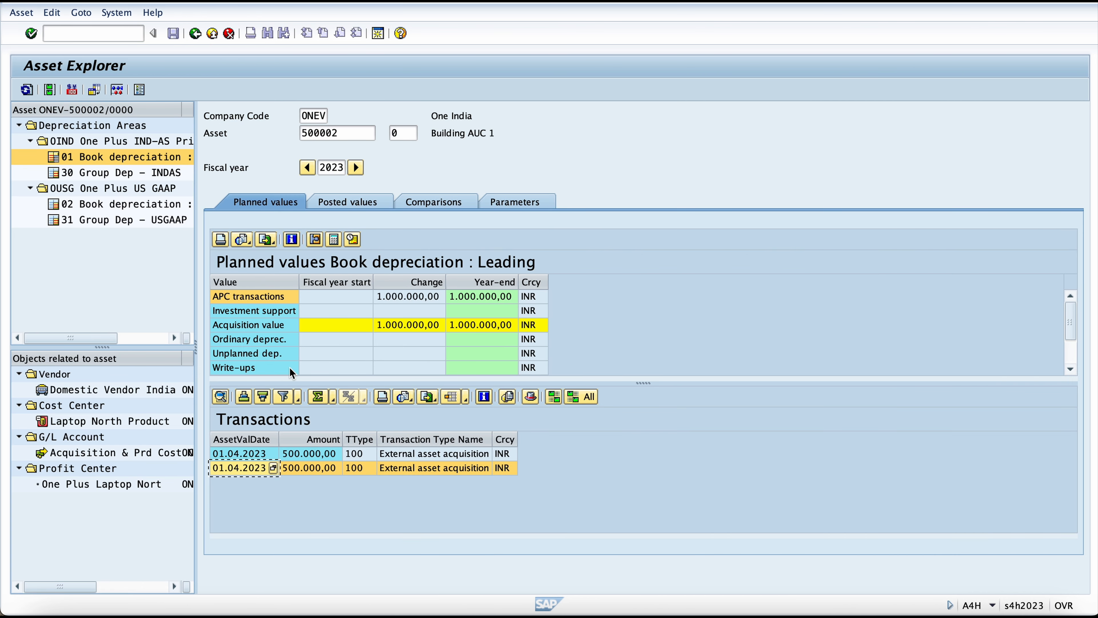
Step: Examine Building AUC 1's planned APC transactions and the dates and amounts of its two acquisitions
left_click(349, 294)
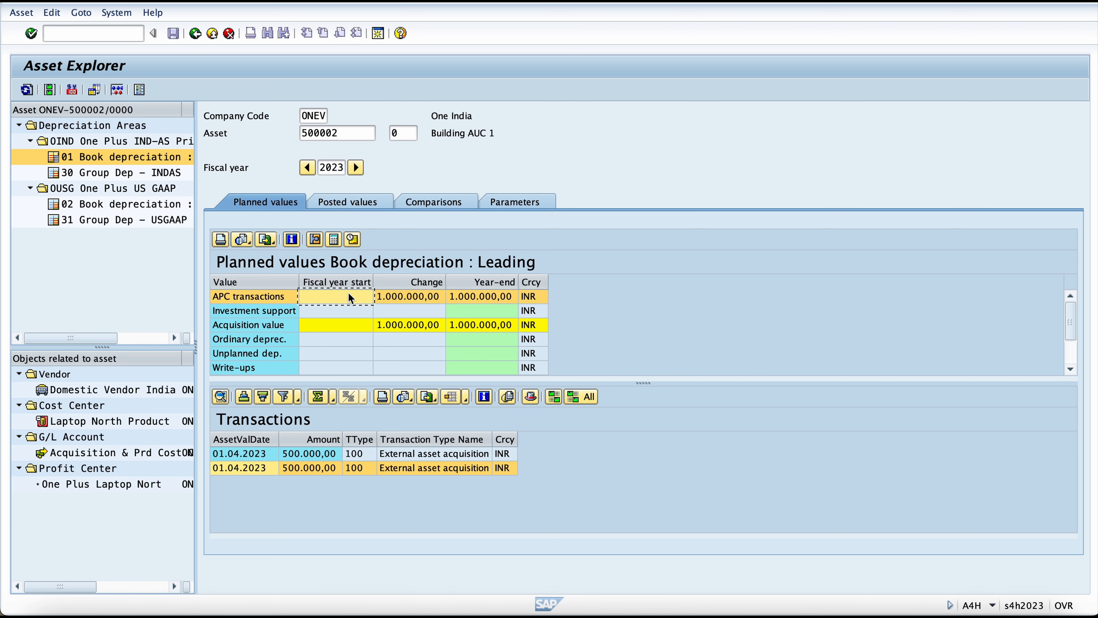
left_click(272, 467)
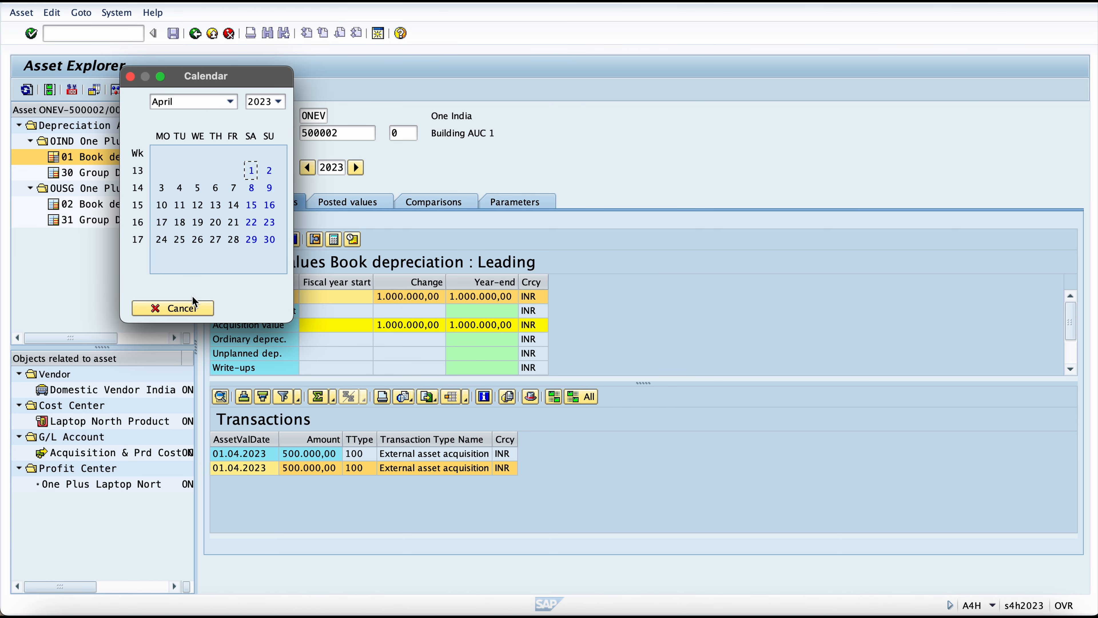
left_click(192, 308)
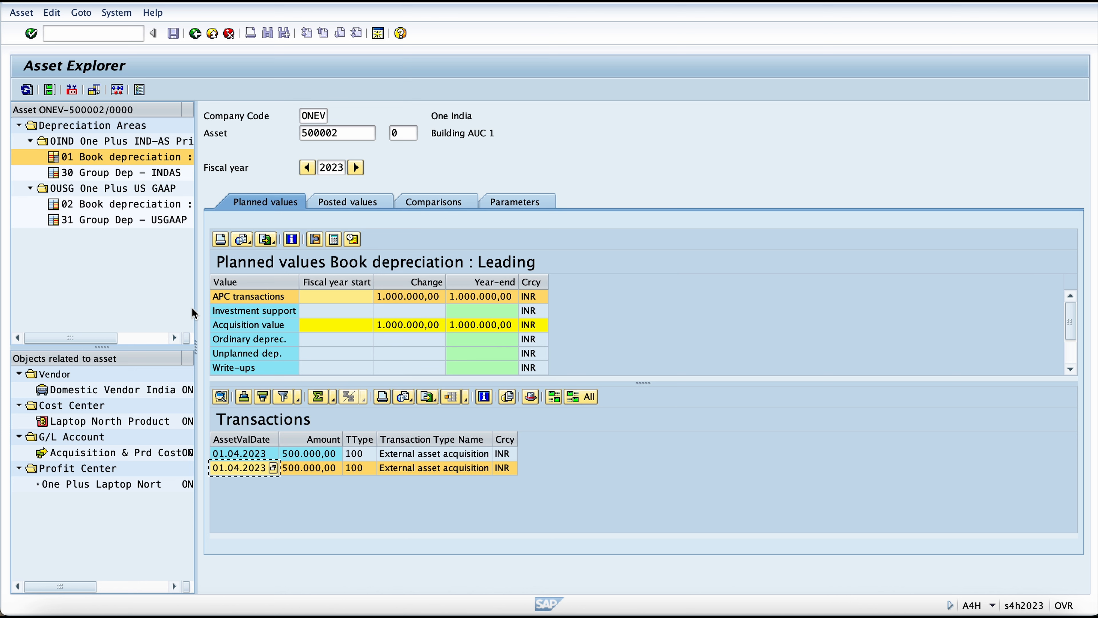
left_click(134, 28)
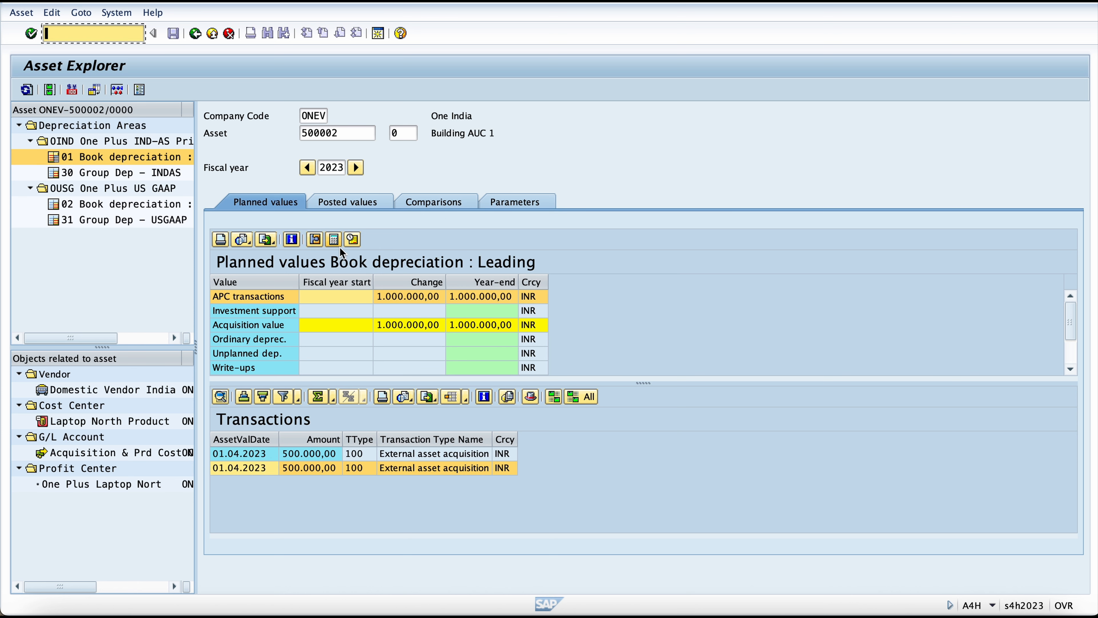
left_click(484, 133)
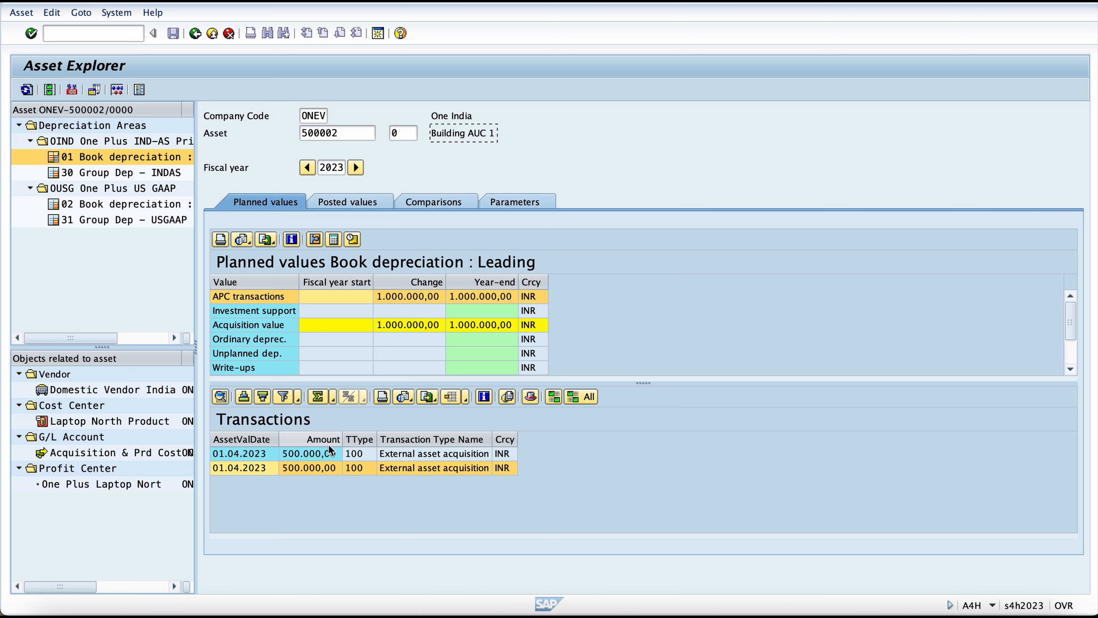
left_click(329, 454)
left_click(327, 468)
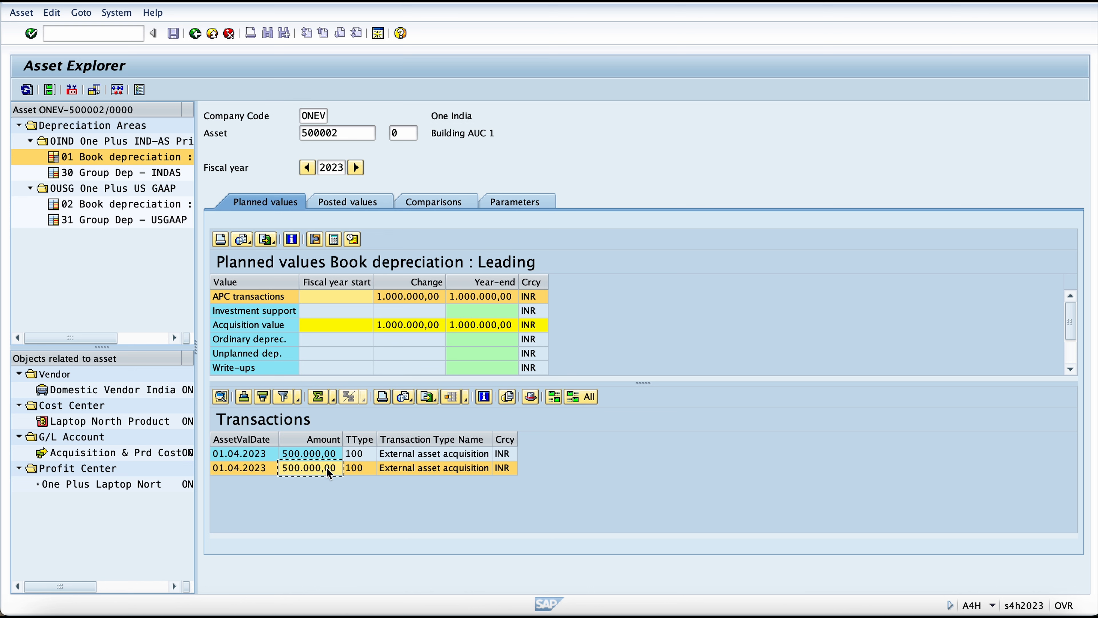
Step: Total the Amount column of Building AUC 1's transactions, and open the asset creation transaction with /nas01
left_click(329, 439)
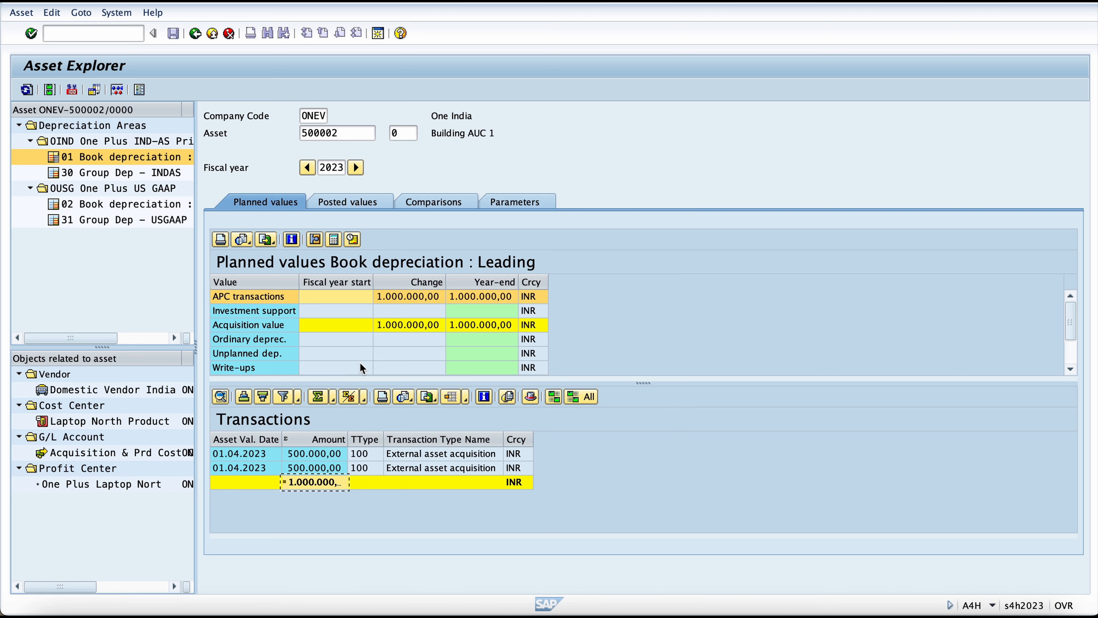
left_click(106, 39)
type("/nas01")
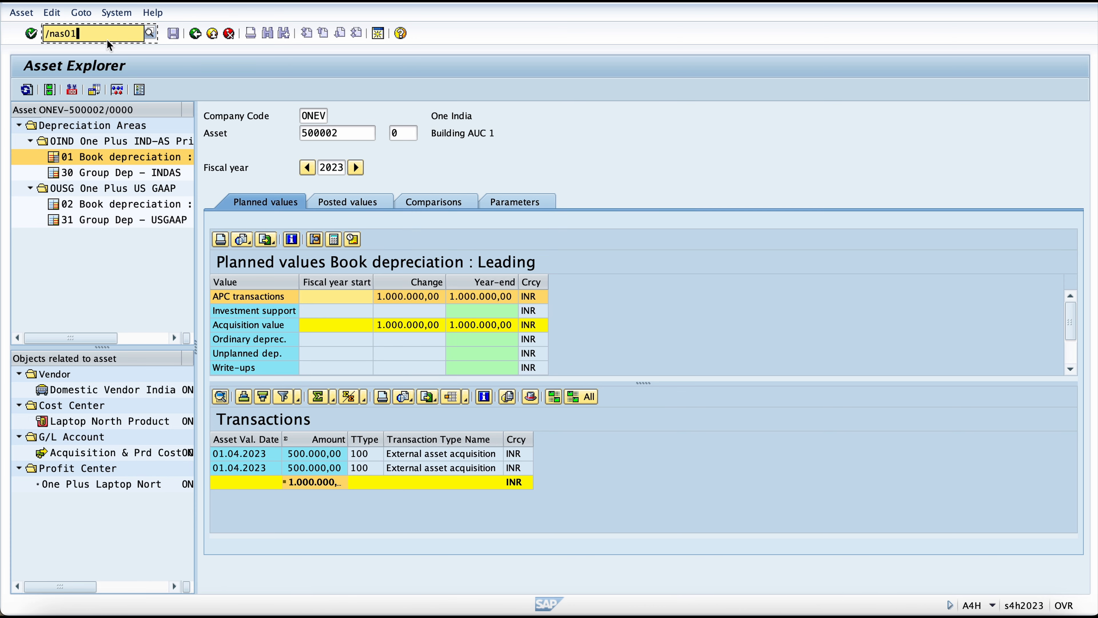
key("Return")
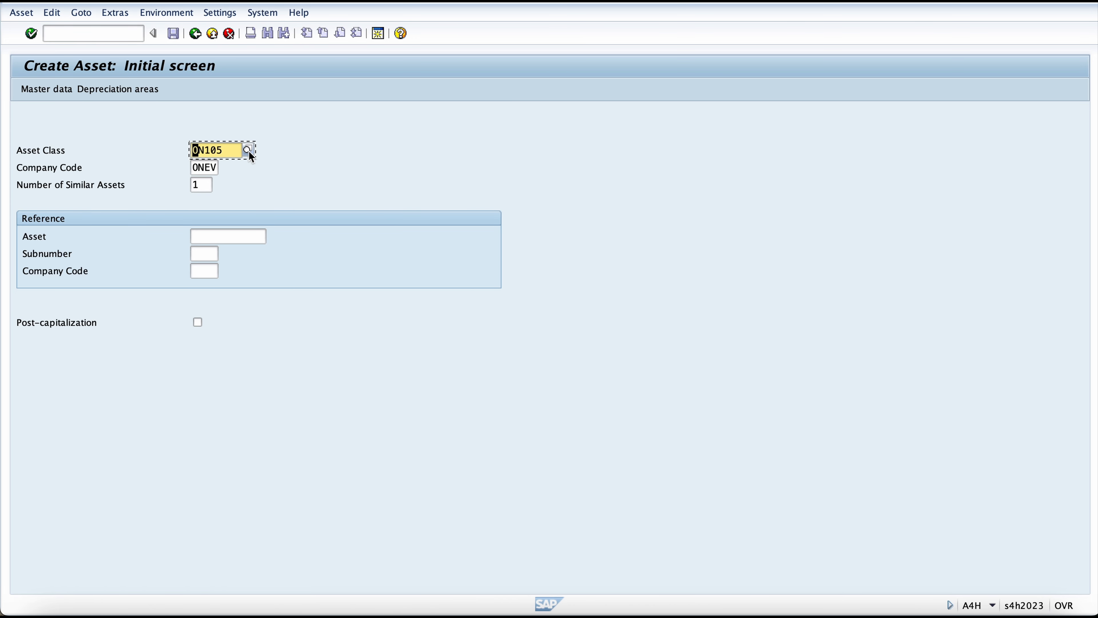
Step: Start a new asset in class ON101 One Plus Buildings for company code ONEV
left_click(248, 150)
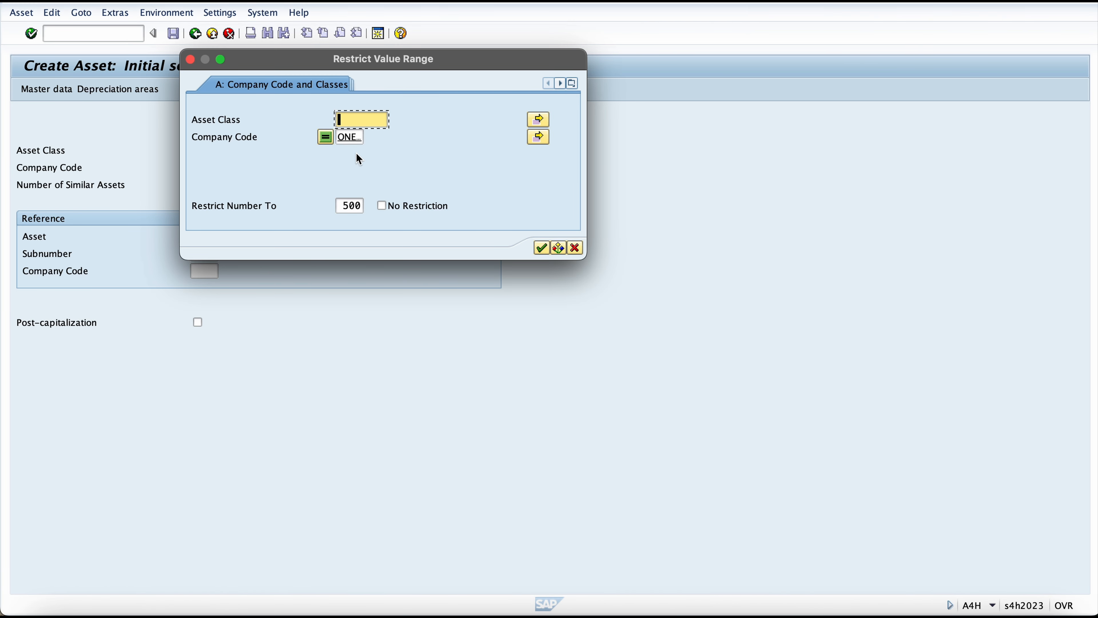
key("Return")
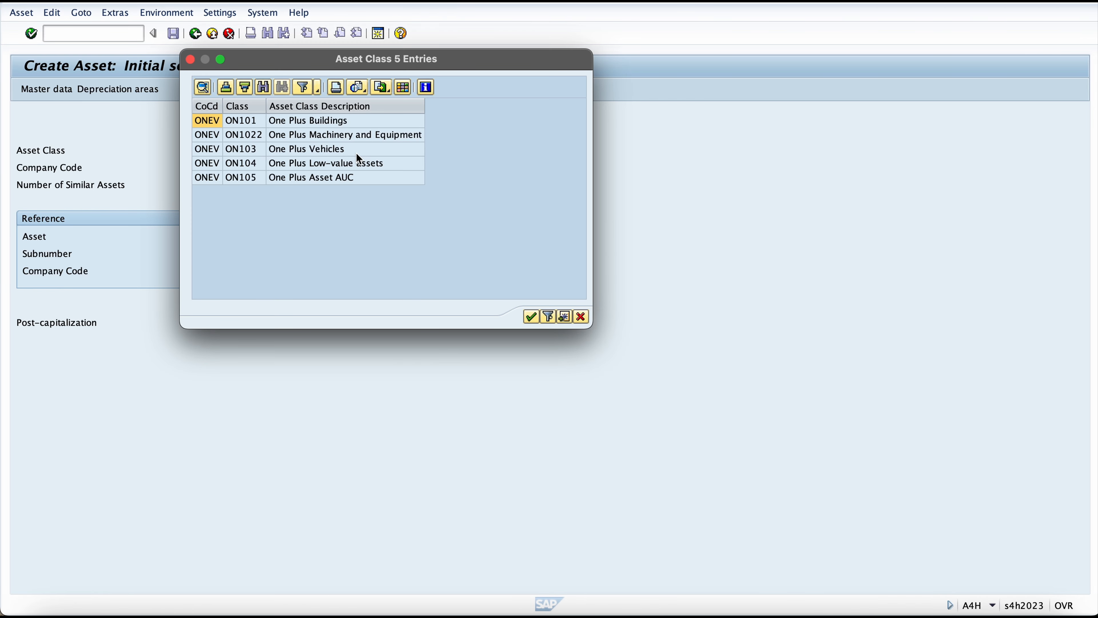
left_click(296, 126)
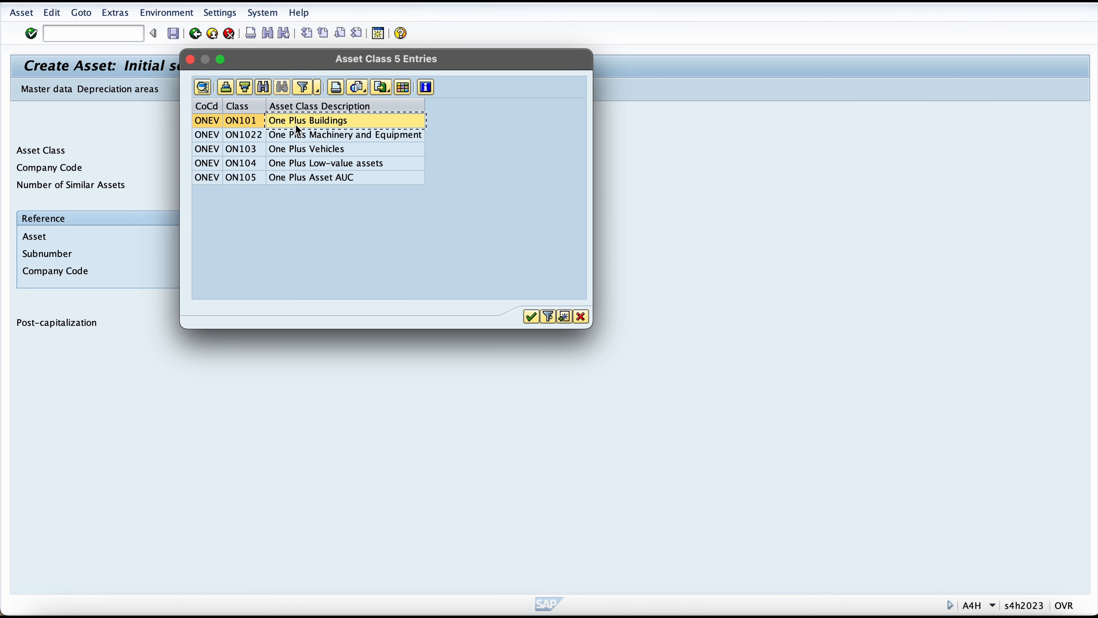
double_click(299, 129)
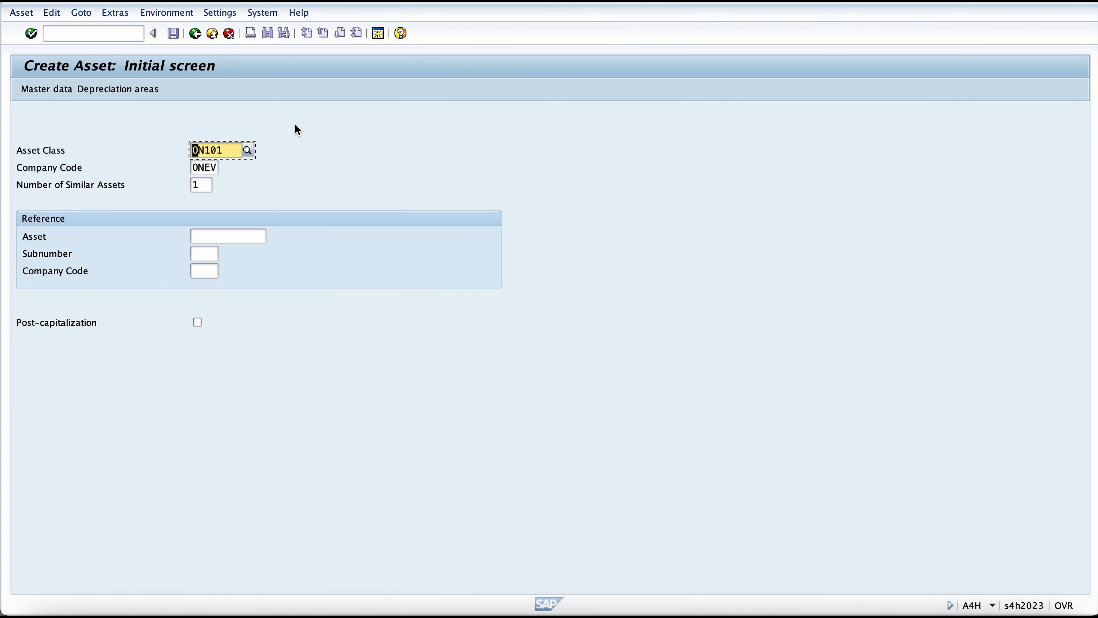
key("Return")
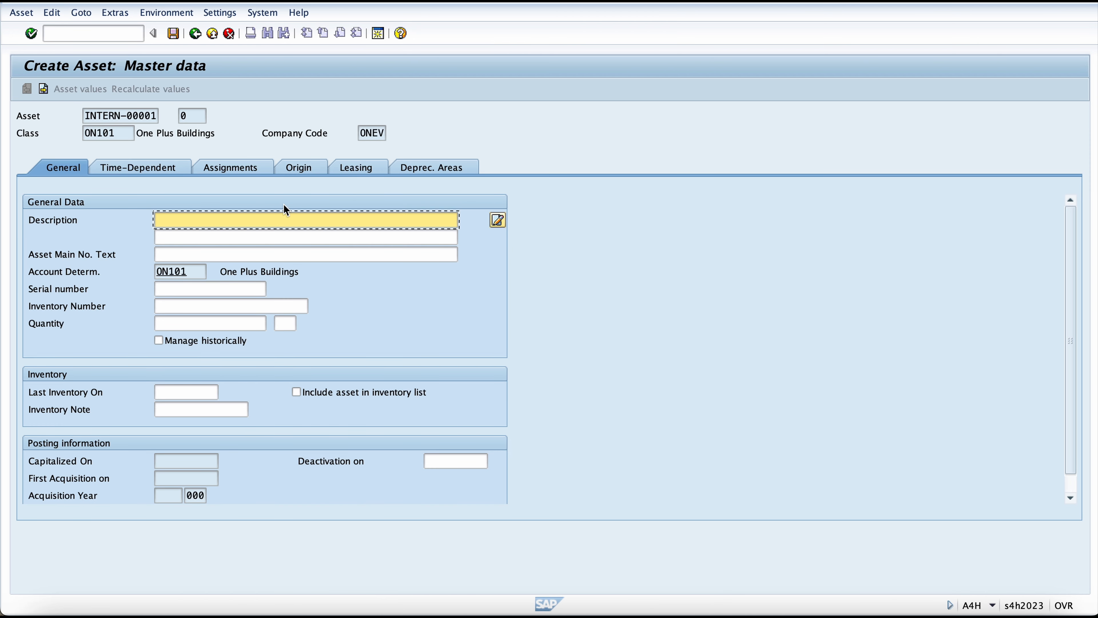
Step: Enter Completed Building as both the new asset's description and its asset main number text
key("Down")
key("Down")
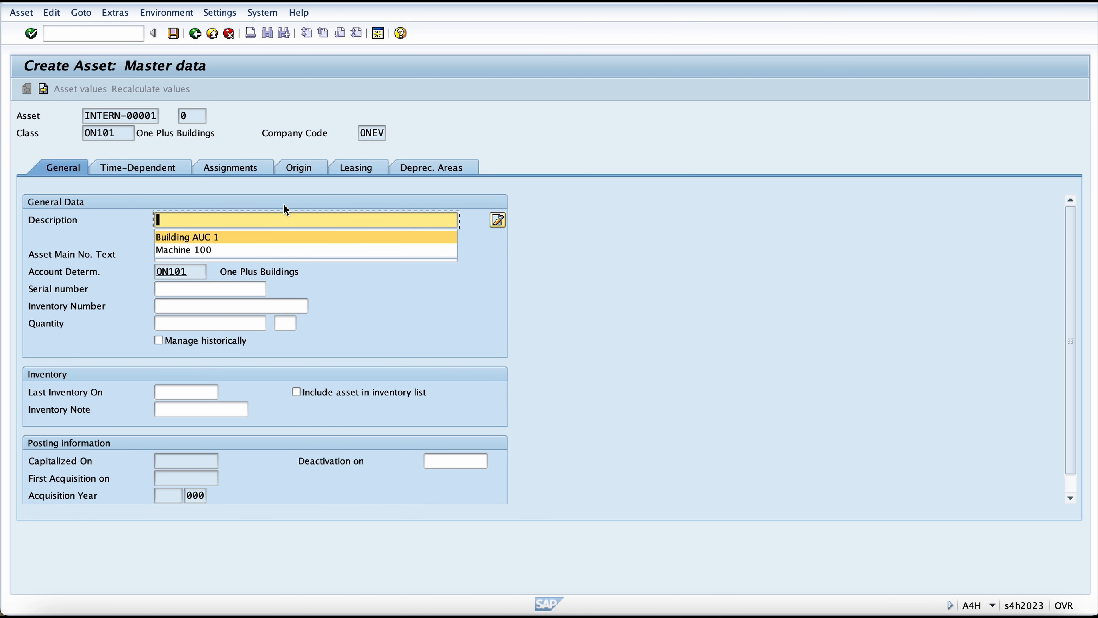
type("Com")
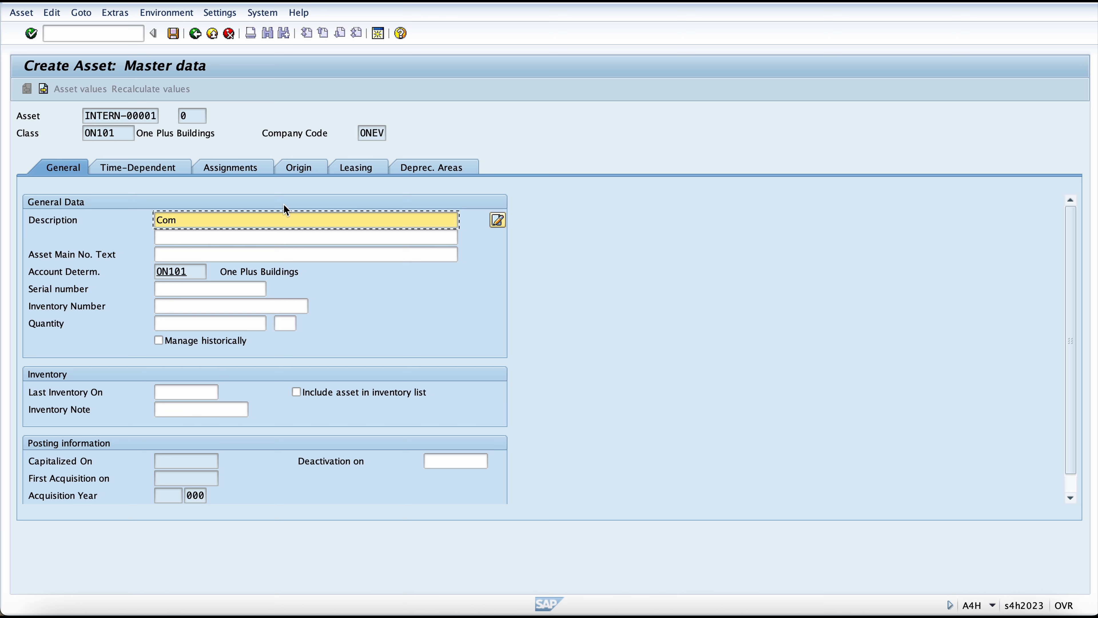
type("pleted Building")
key("ctrl+a")
key("ctrl+c")
key("Tab")
key("Tab")
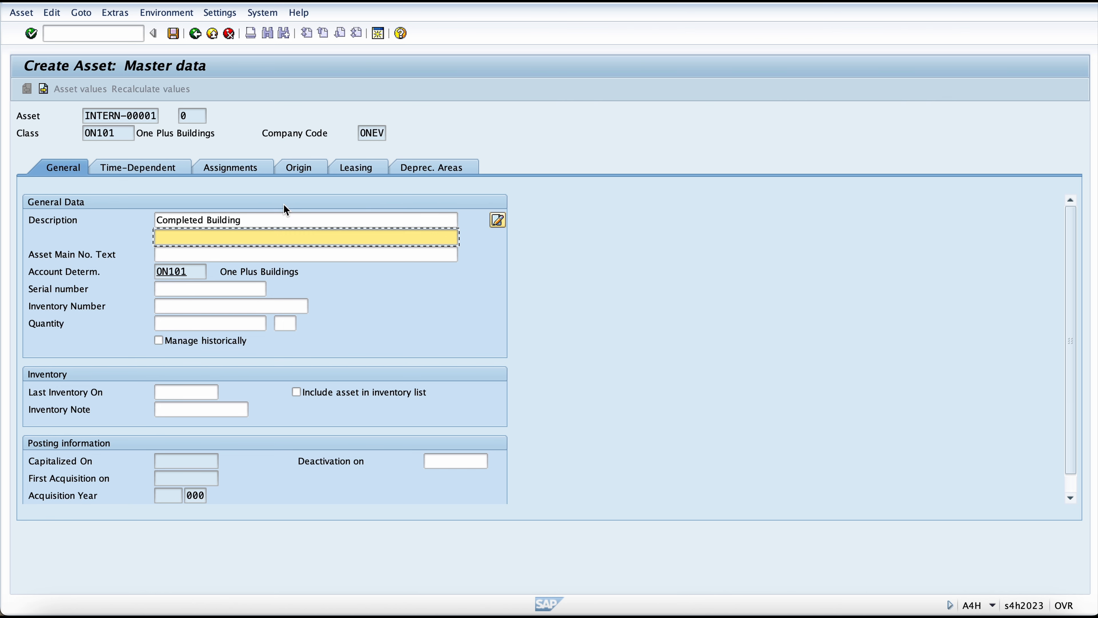
key("ctrl+v")
key("Return")
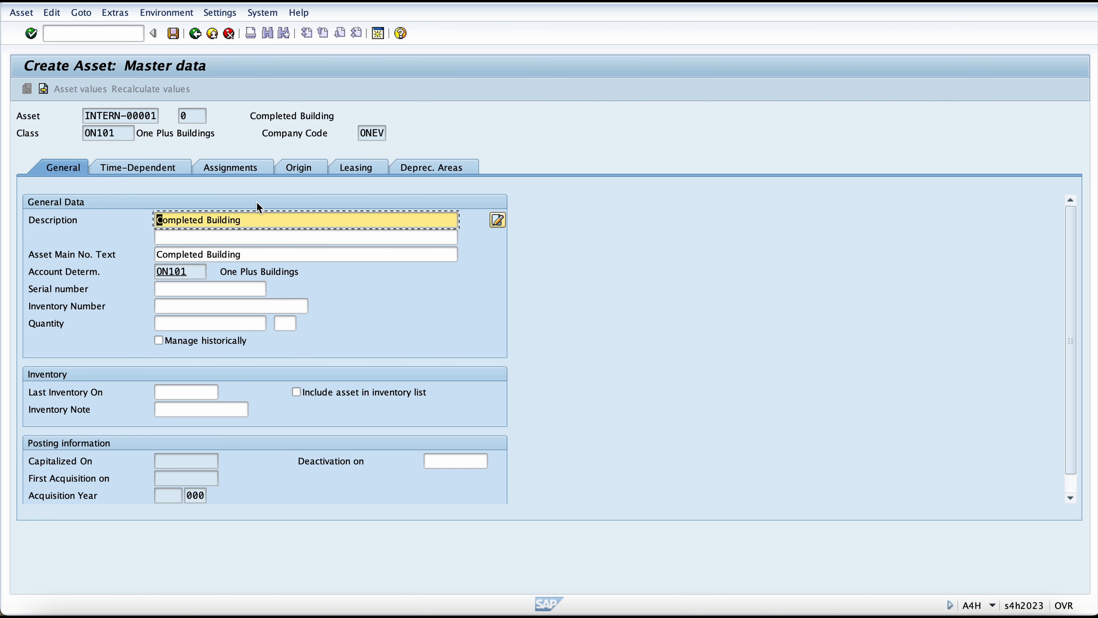
Step: Assign cost center ONEVLNPR (LAPTOP NORTH PRODUCT) in the new asset's time-dependent data
left_click(172, 168)
left_click(218, 237)
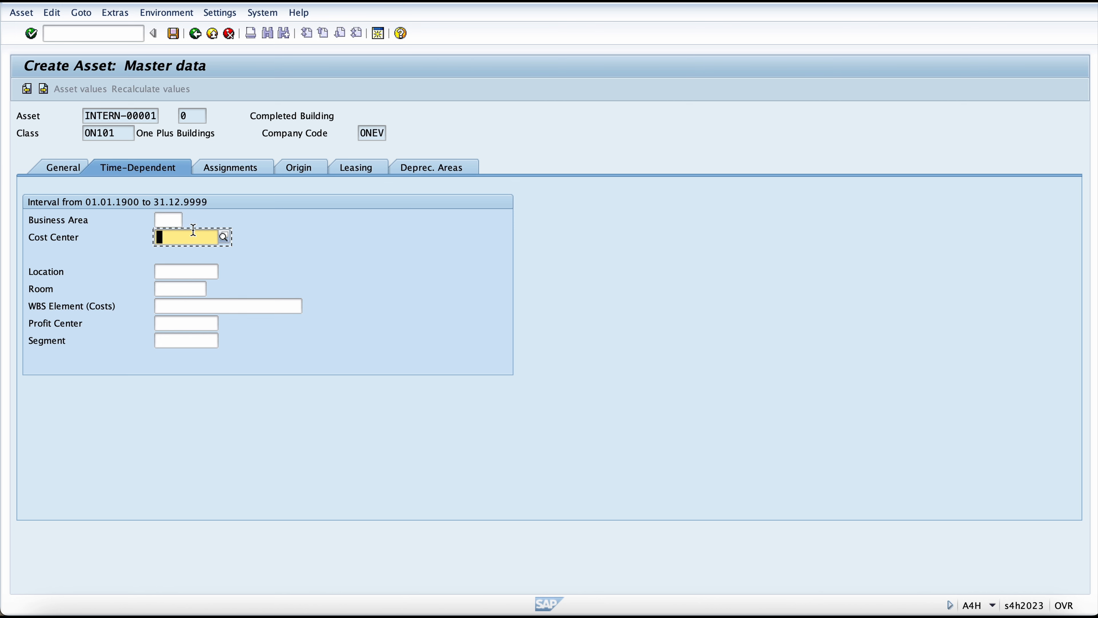
left_click(226, 235)
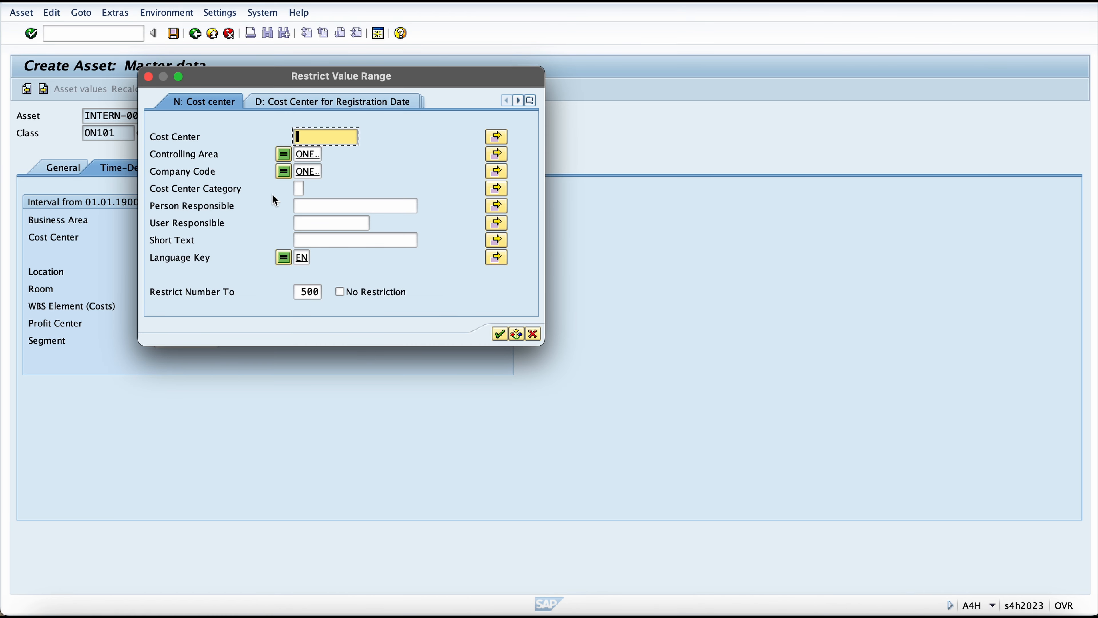
key("Return")
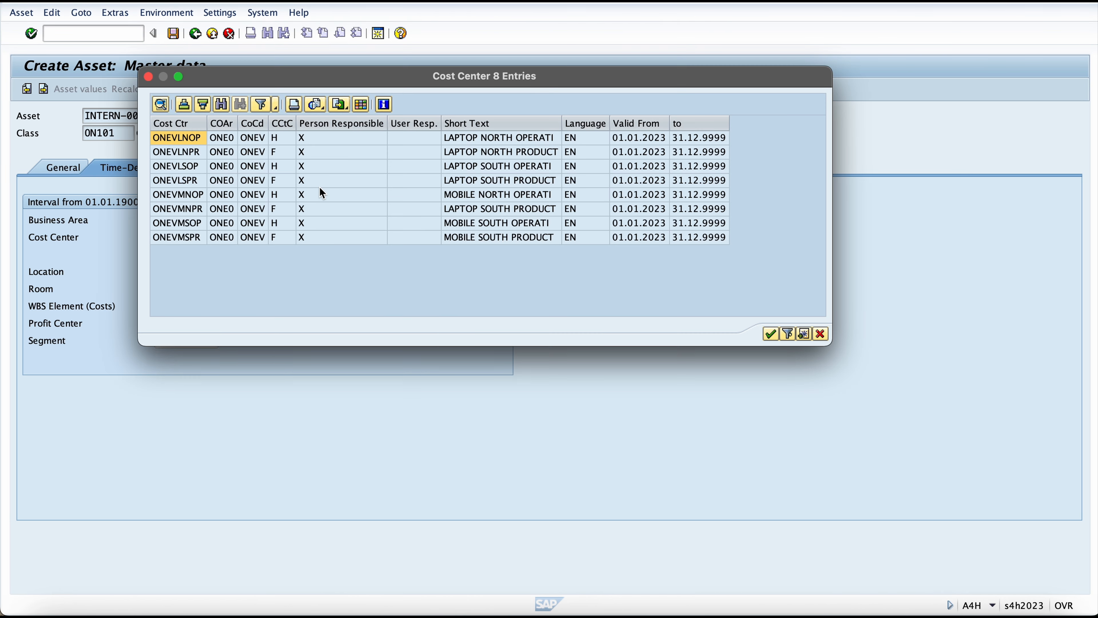
double_click(300, 153)
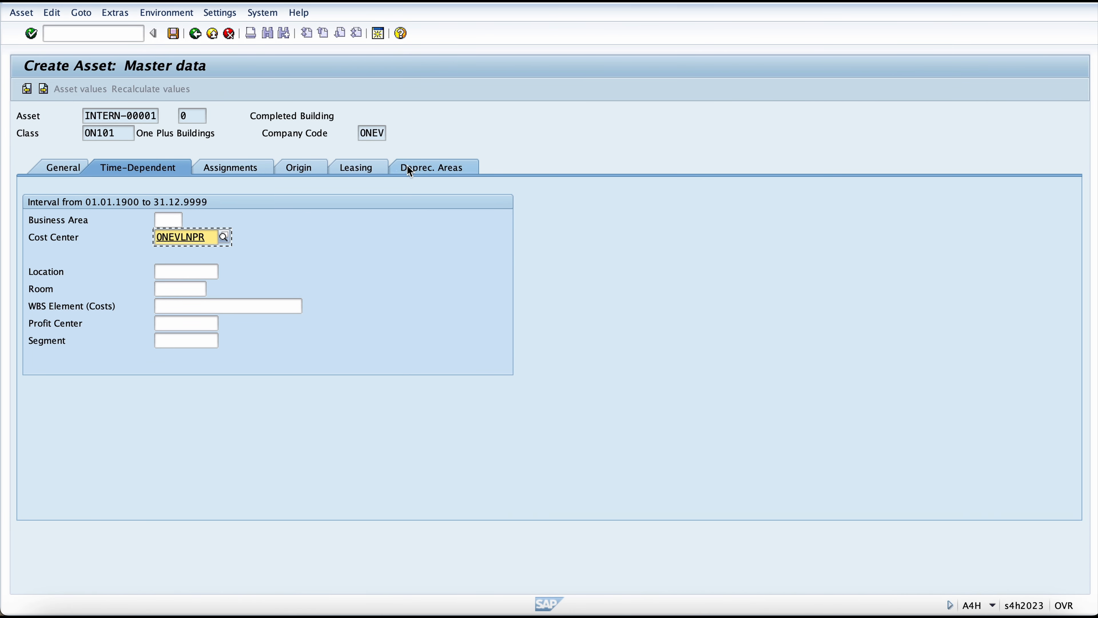
Step: Set the depreciation key of area 01 Book deprec. to LINA for the new asset
left_click(410, 169)
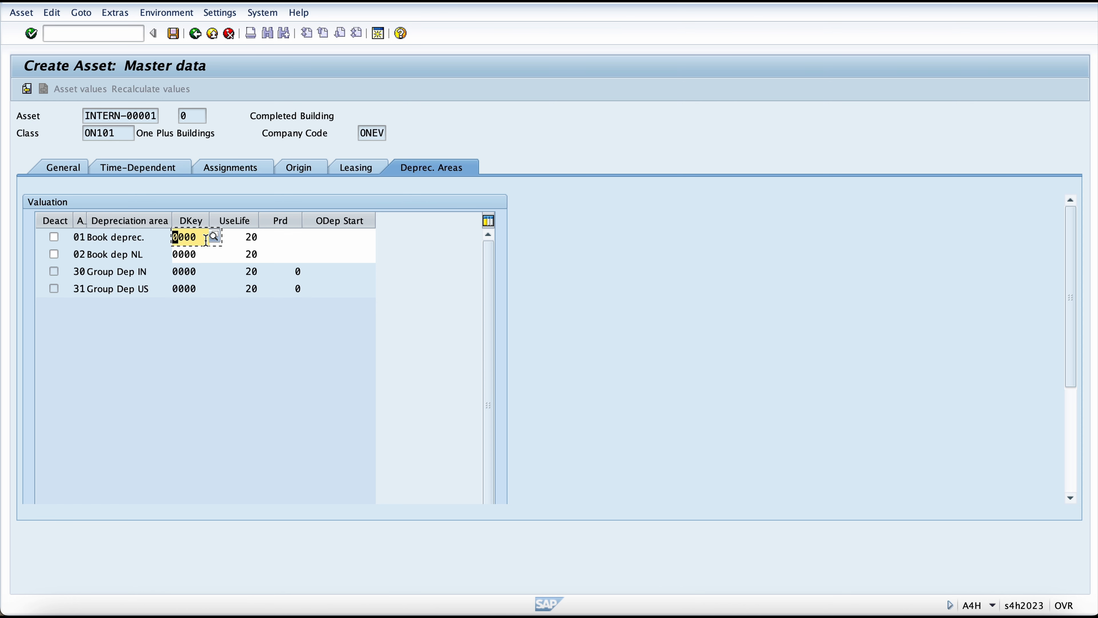
left_click(219, 237)
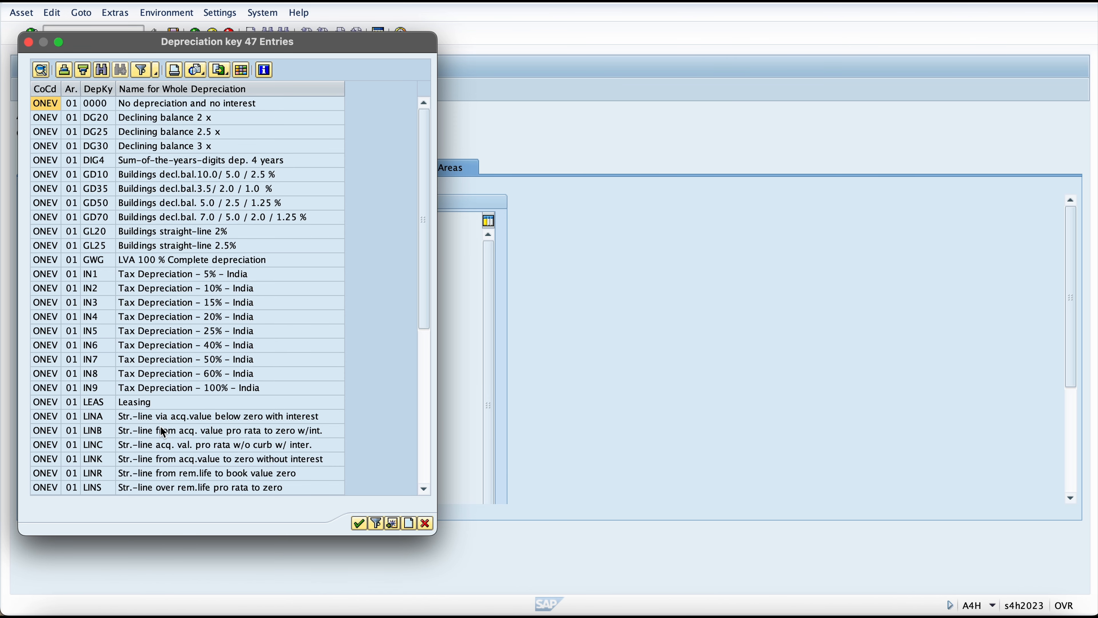
double_click(108, 418)
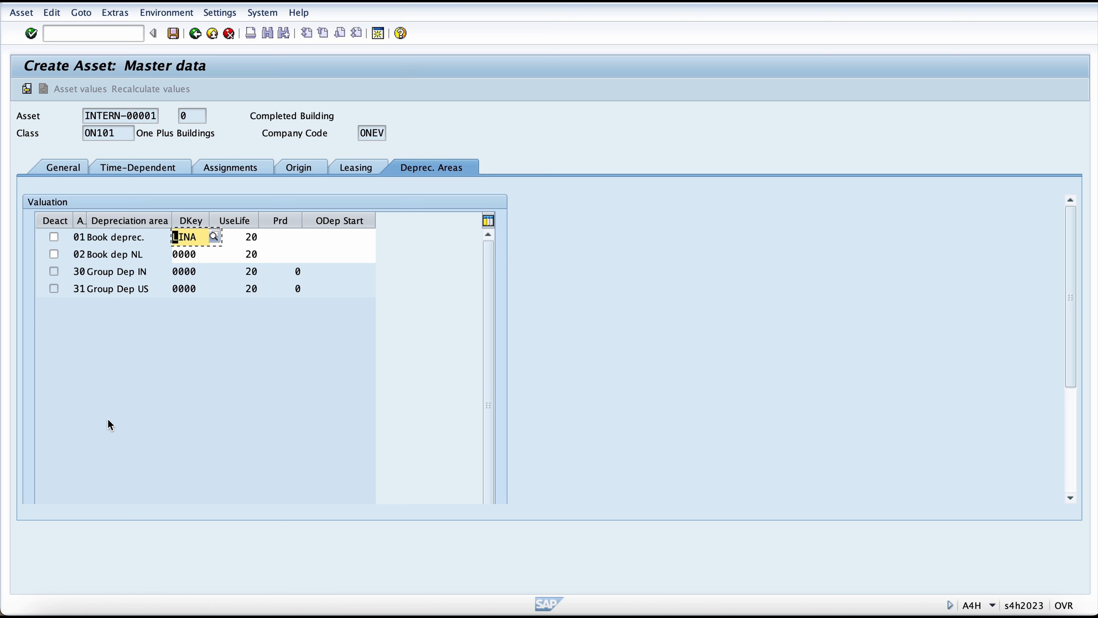
Step: Set the depreciation key of area 02 Book dep NL to LINA
key("Down")
key("Up")
key("Down")
key("Right")
key("Left")
key("BackSpace")
key("BackSpace")
key("BackSpace")
key("BackSpace")
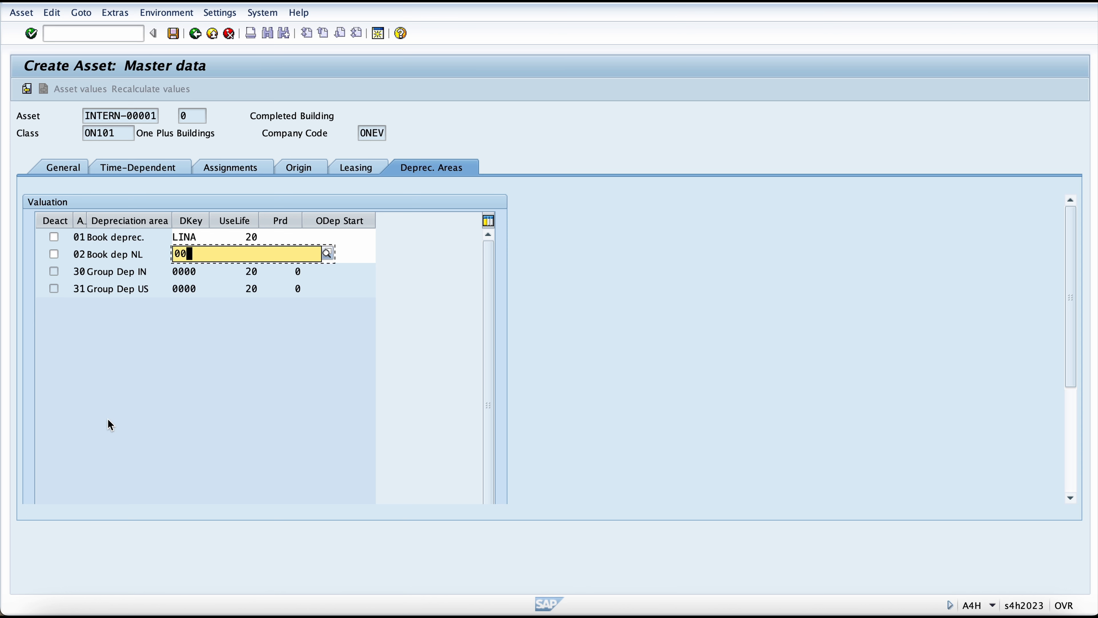
type("LINA")
key("Return")
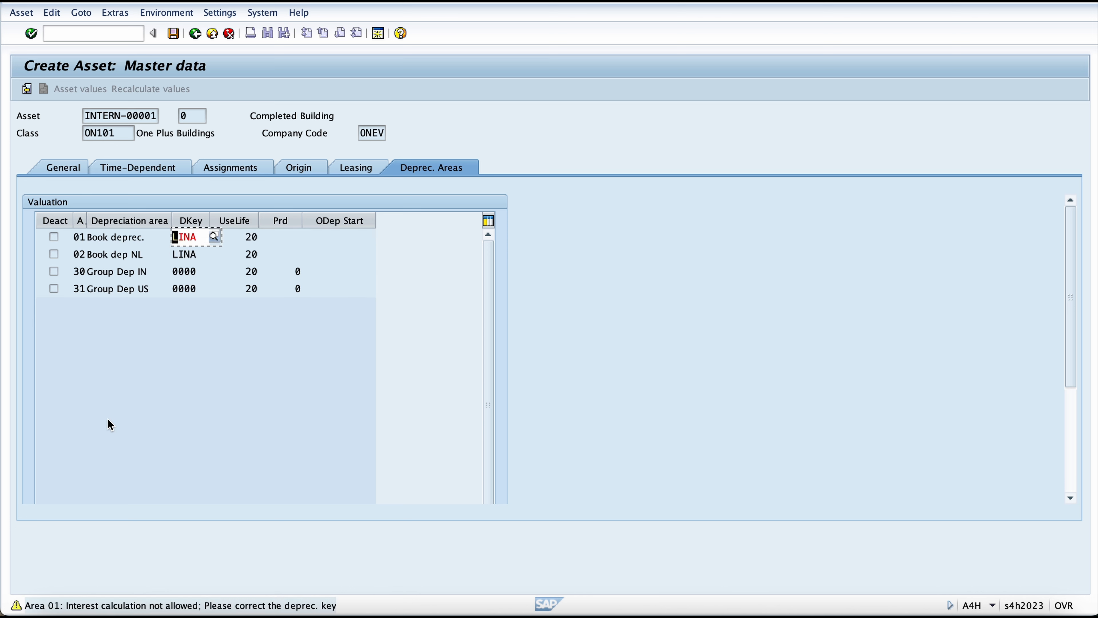
Step: Confirm the depreciation keys for all areas and save the Completed Building asset
key("Return")
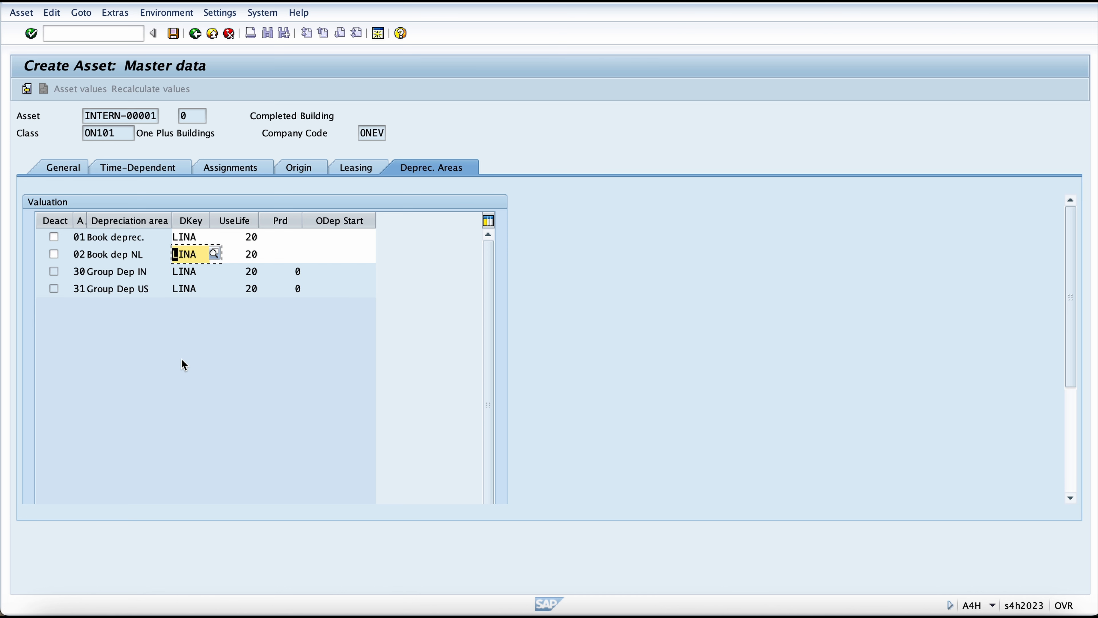
key("Return")
key("Return")
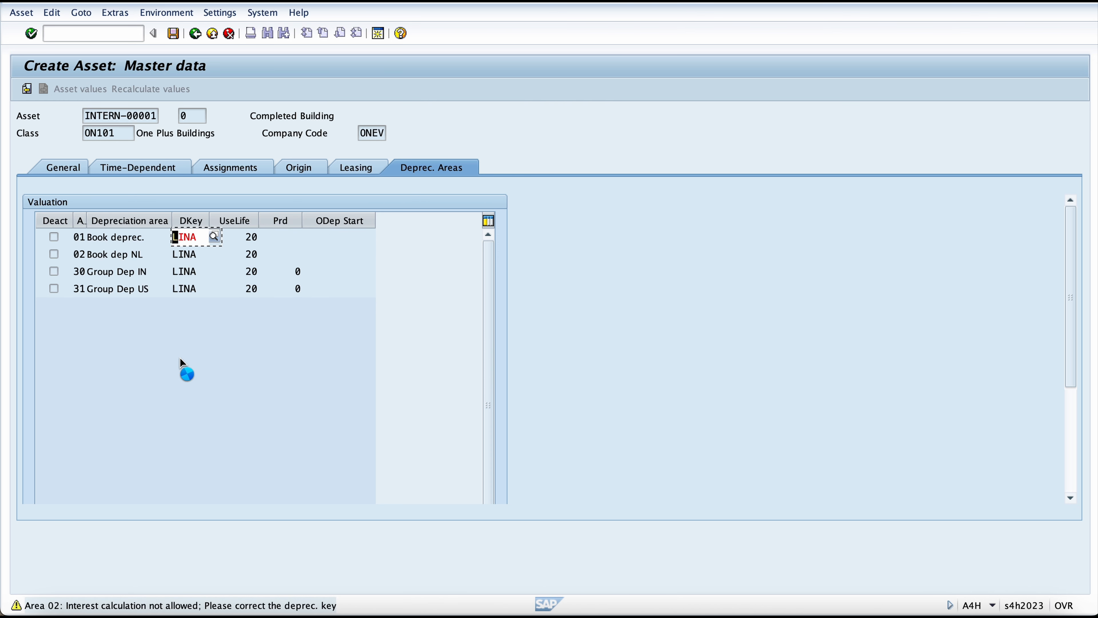
key("Return")
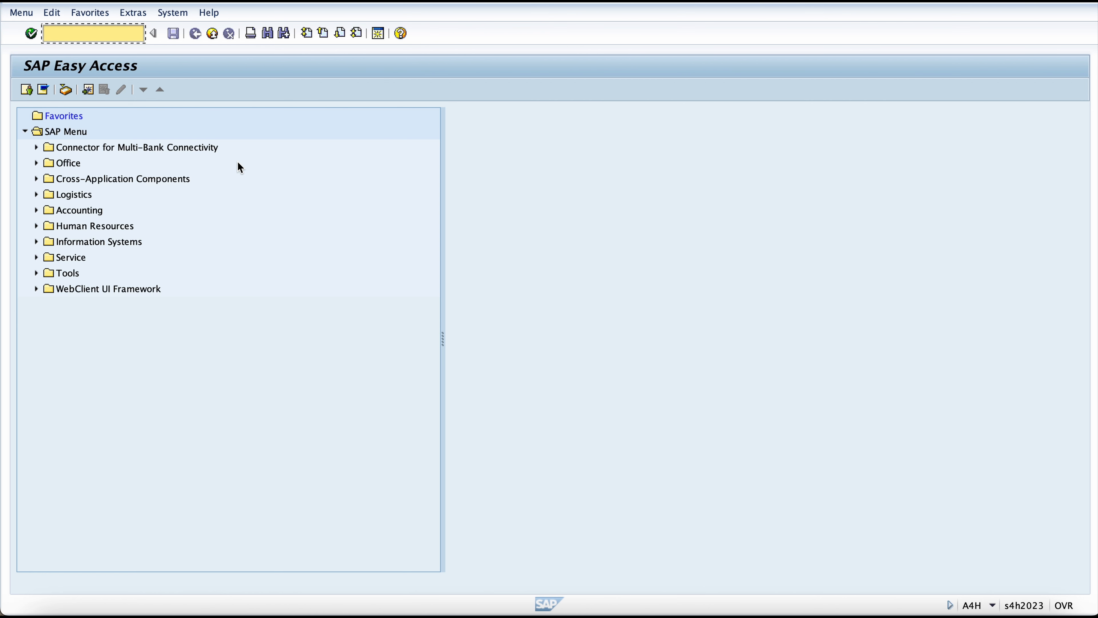
Step: Open AuC settlement with aiab and list the line items of asset 500002, Building AUC 1, in company code ONEV
type("aiab")
key("Return")
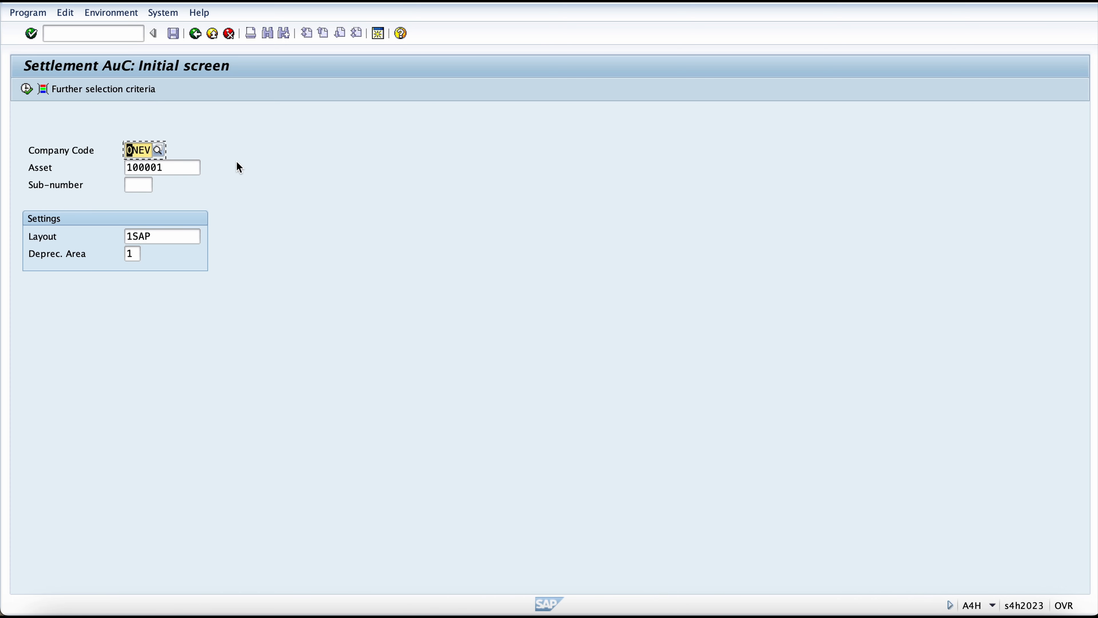
left_click(164, 168)
left_click(204, 167)
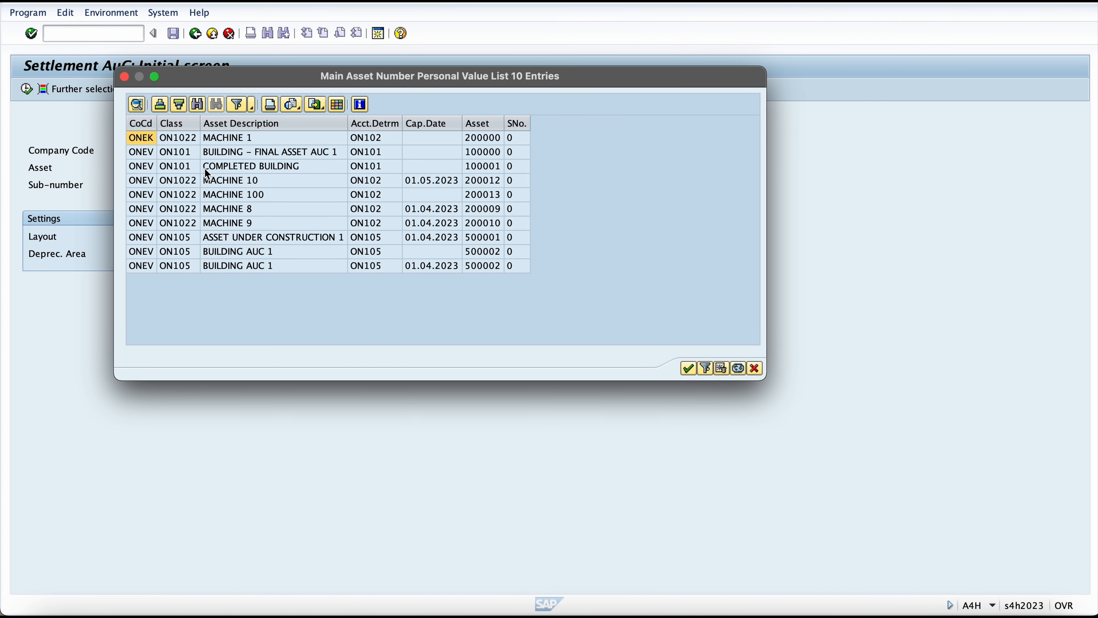
double_click(258, 263)
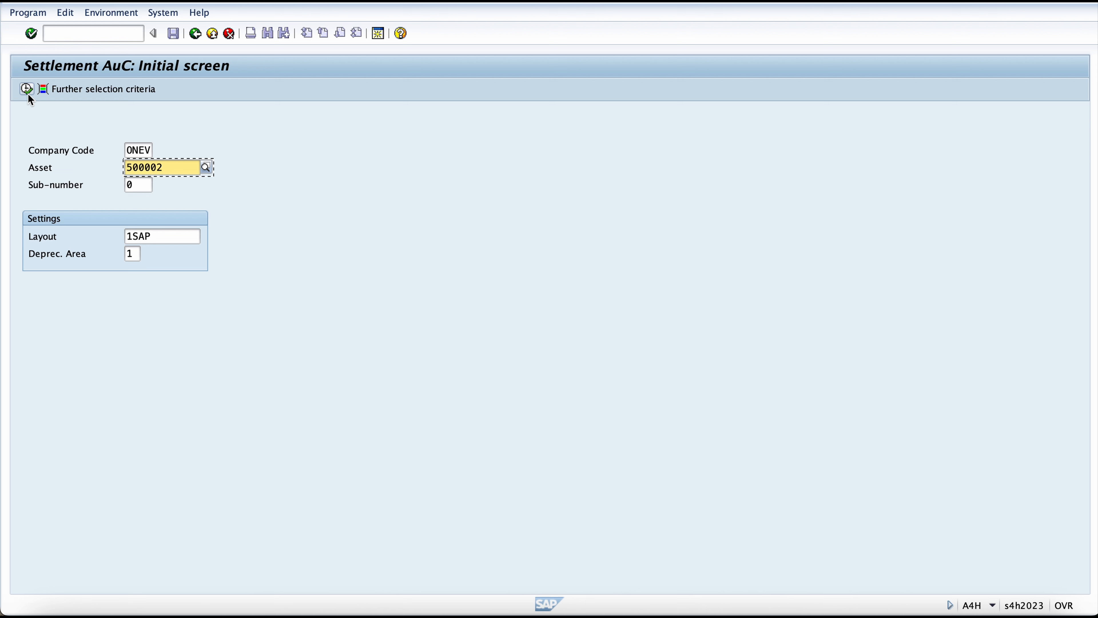
left_click(28, 92)
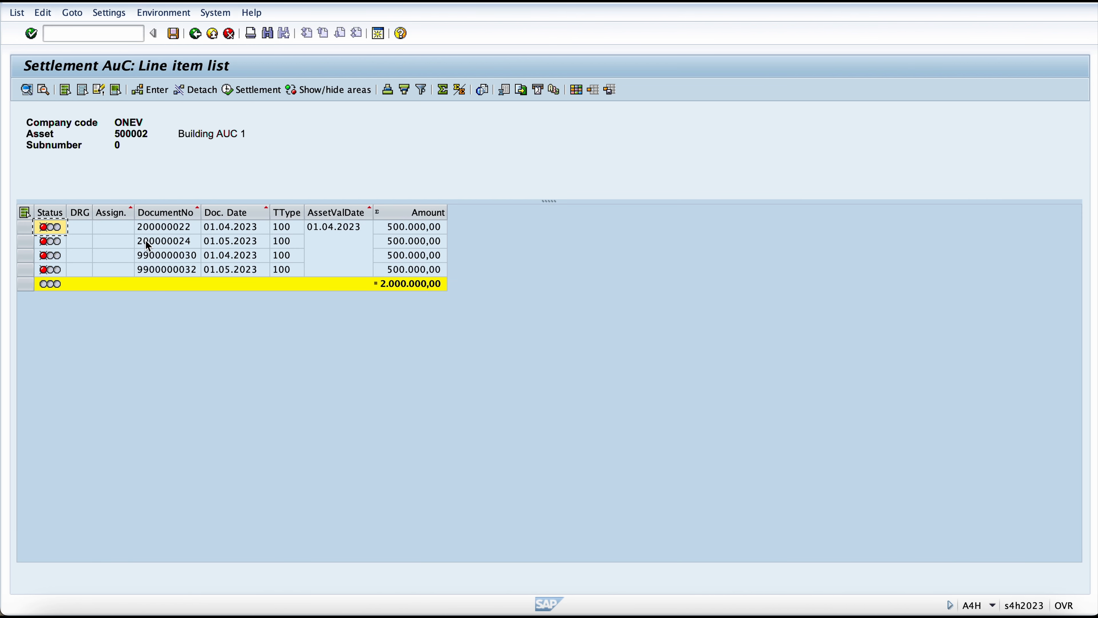
Step: Examine the settlement line items one at a time, comparing their document numbers, document dates and amounts
left_click(25, 213)
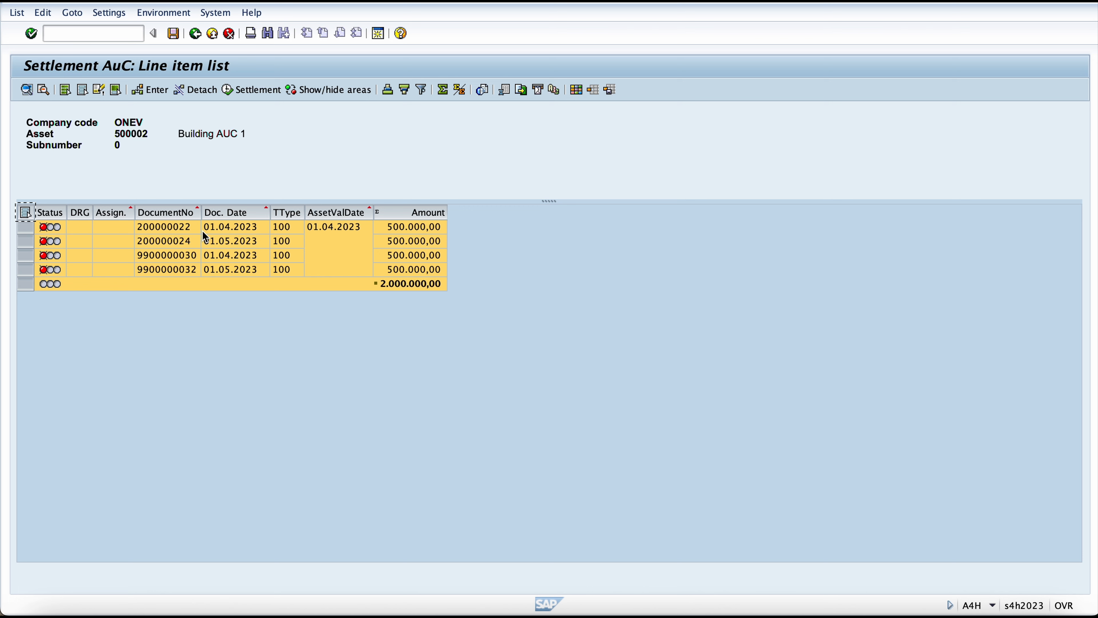
left_click(25, 213)
left_click(31, 227)
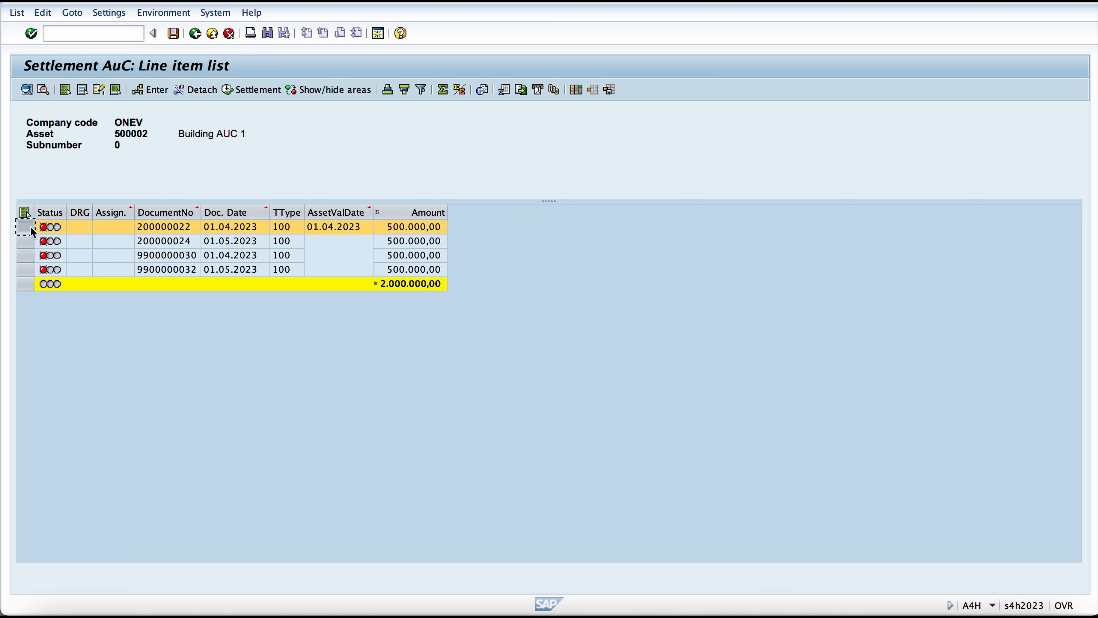
left_click(31, 246)
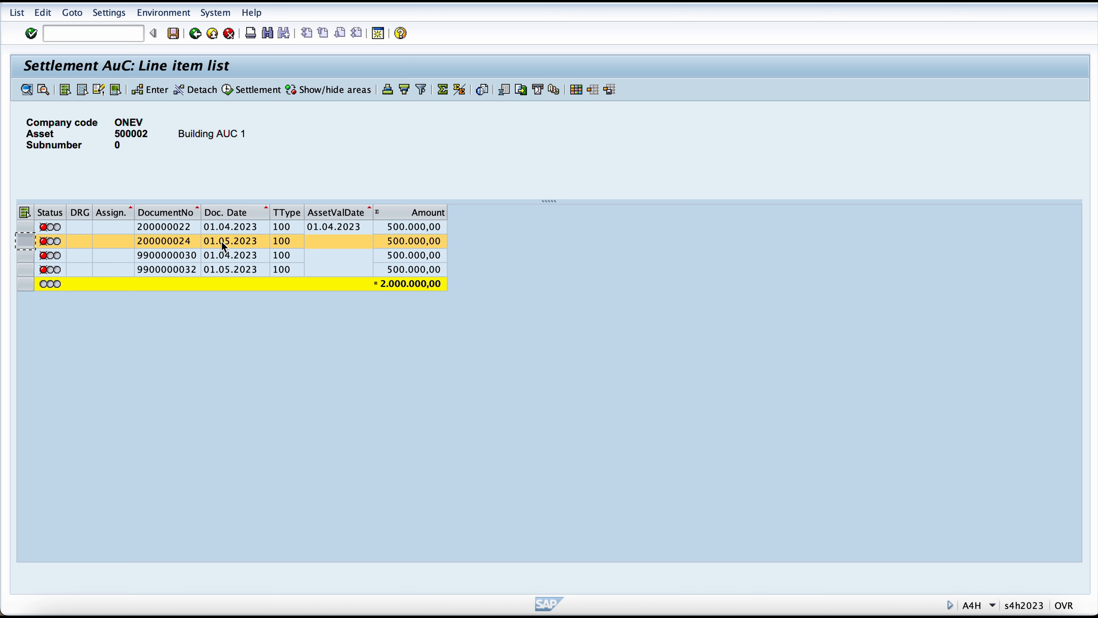
left_click(29, 271)
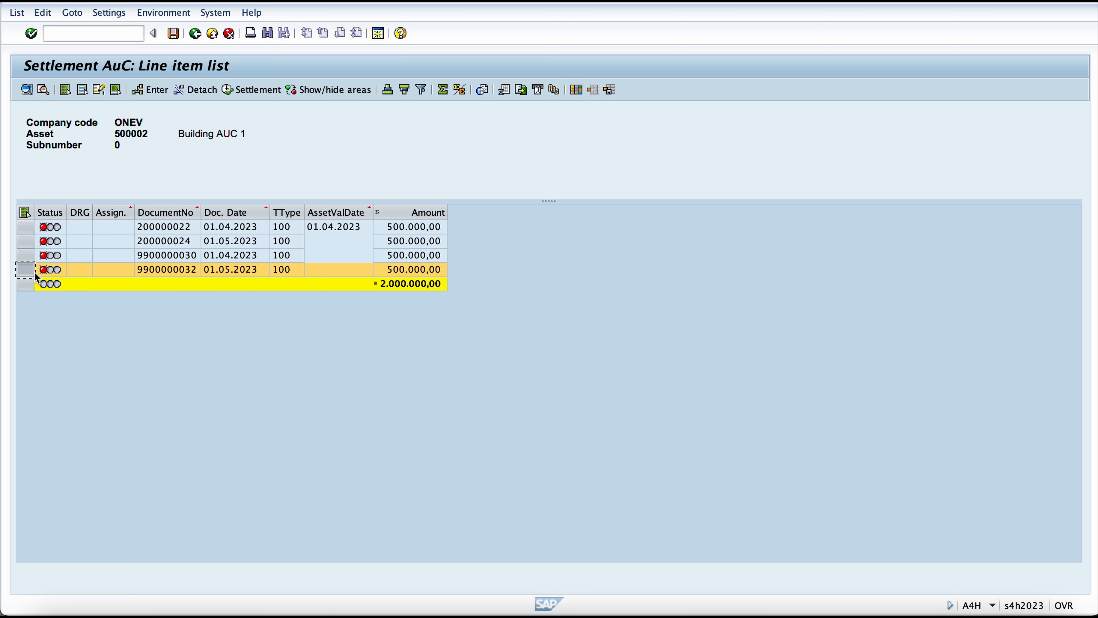
left_click(26, 226)
left_click(27, 256)
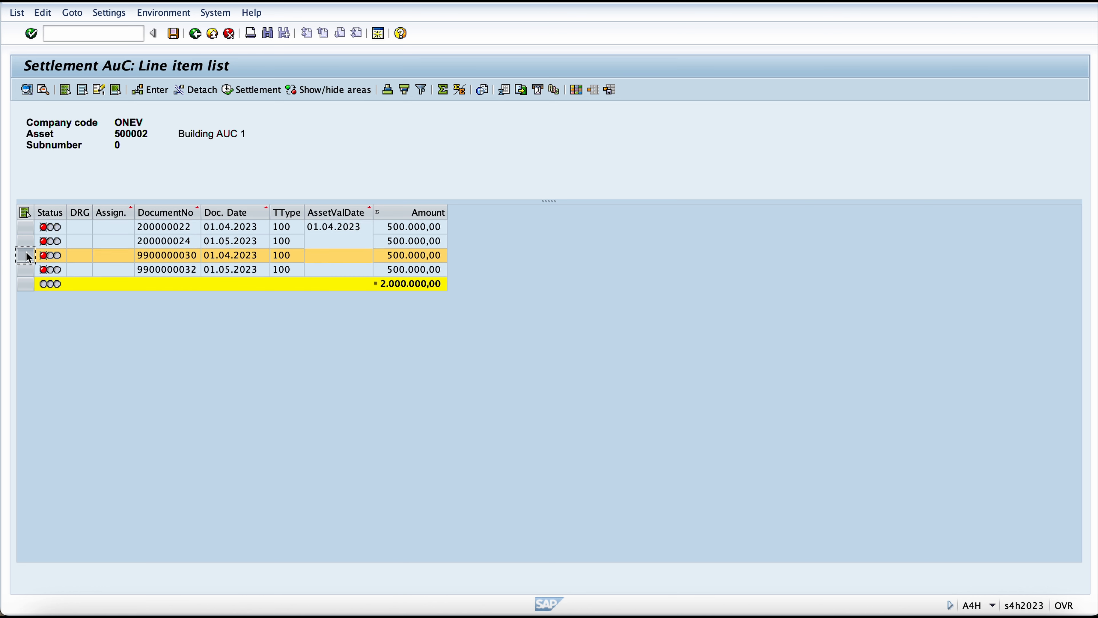
left_click(25, 241)
left_click(26, 270)
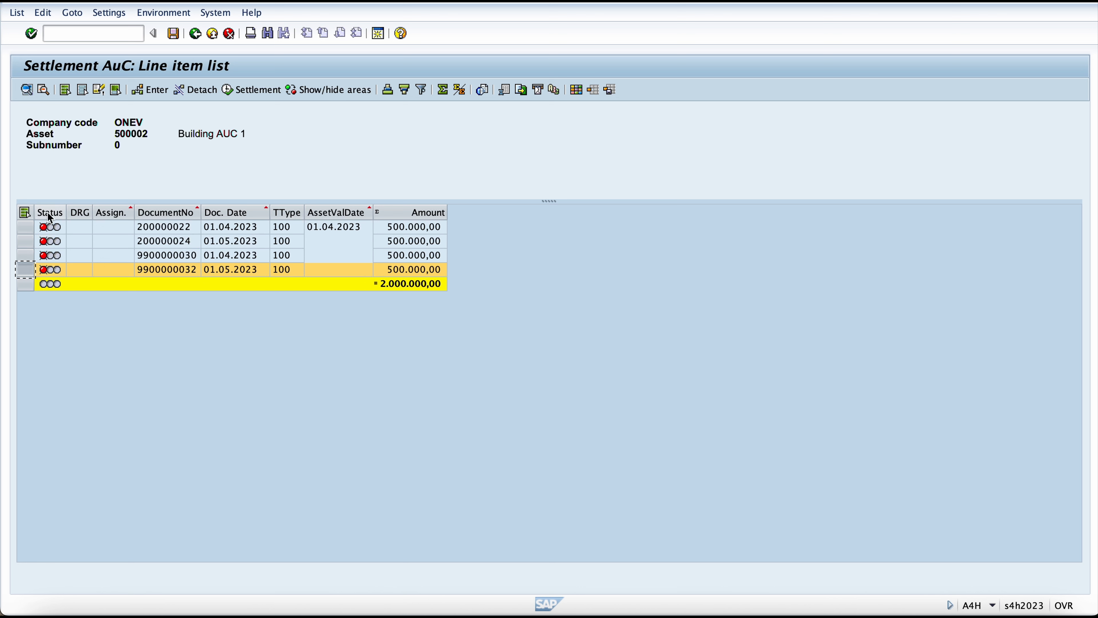
Step: Create a distribution rule for all line items with category FXA and settlement receiver 100001-0, Completed Building
left_click(26, 212)
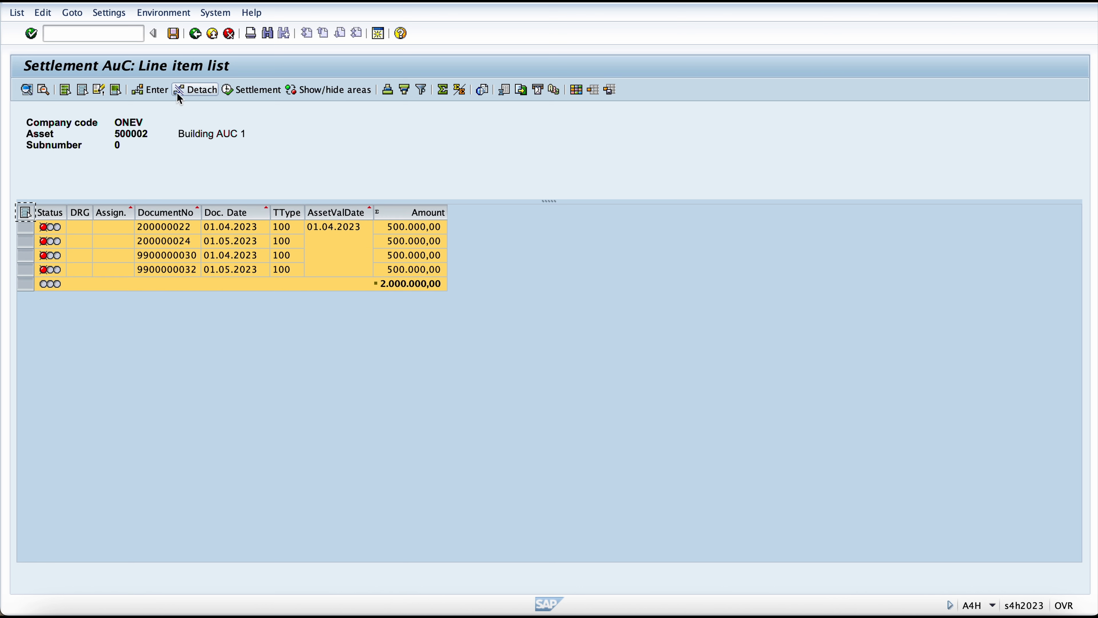
left_click(152, 95)
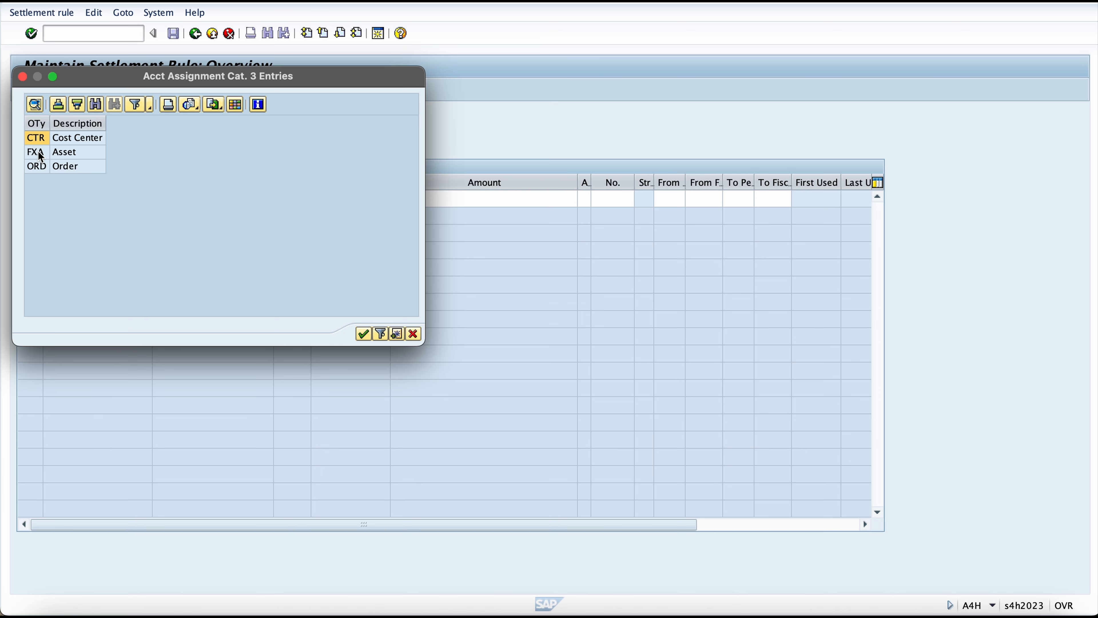
double_click(40, 155)
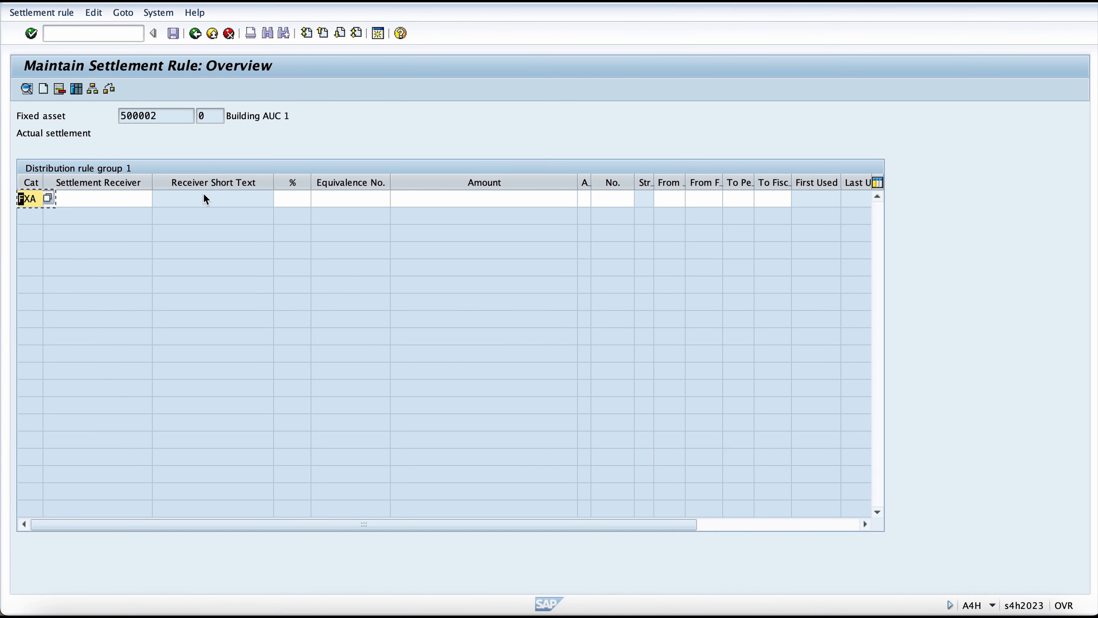
key("Return")
left_click(155, 199)
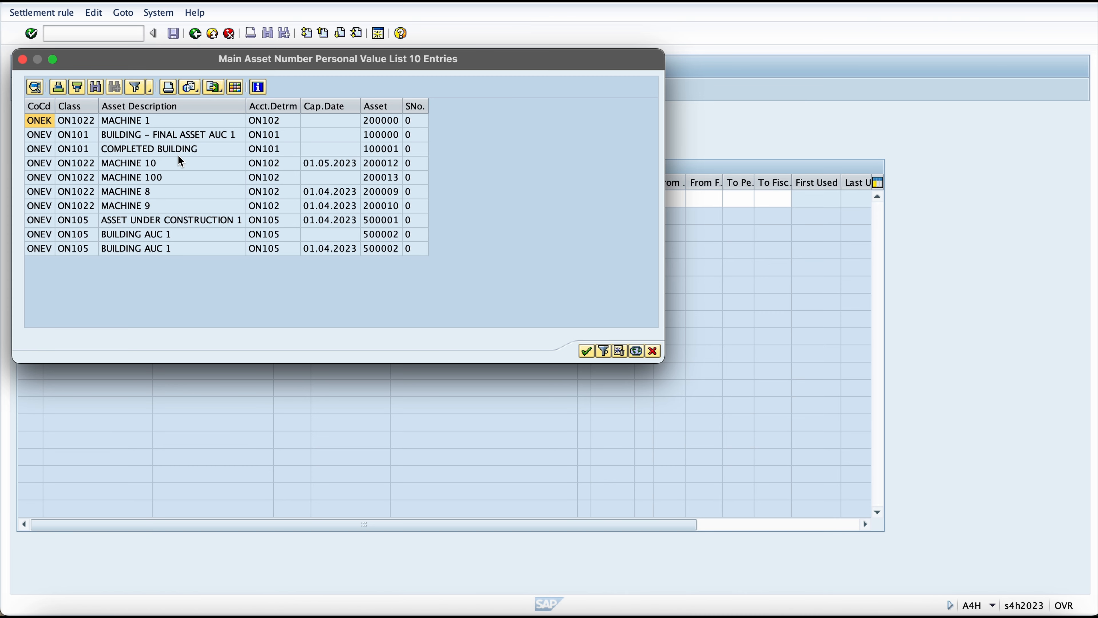
left_click(161, 151)
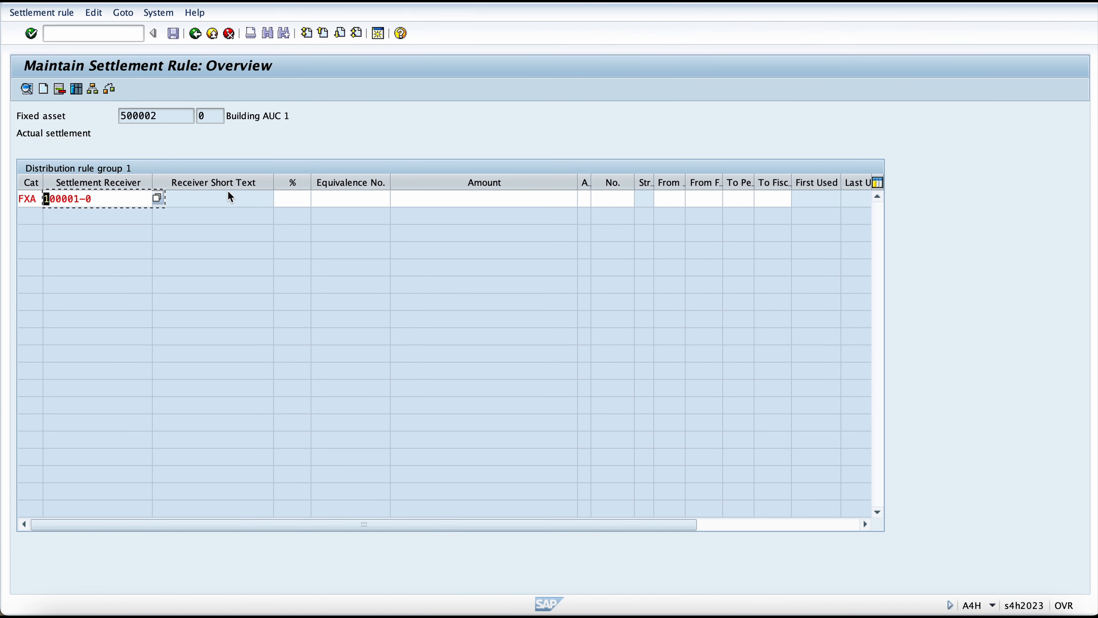
key("Return")
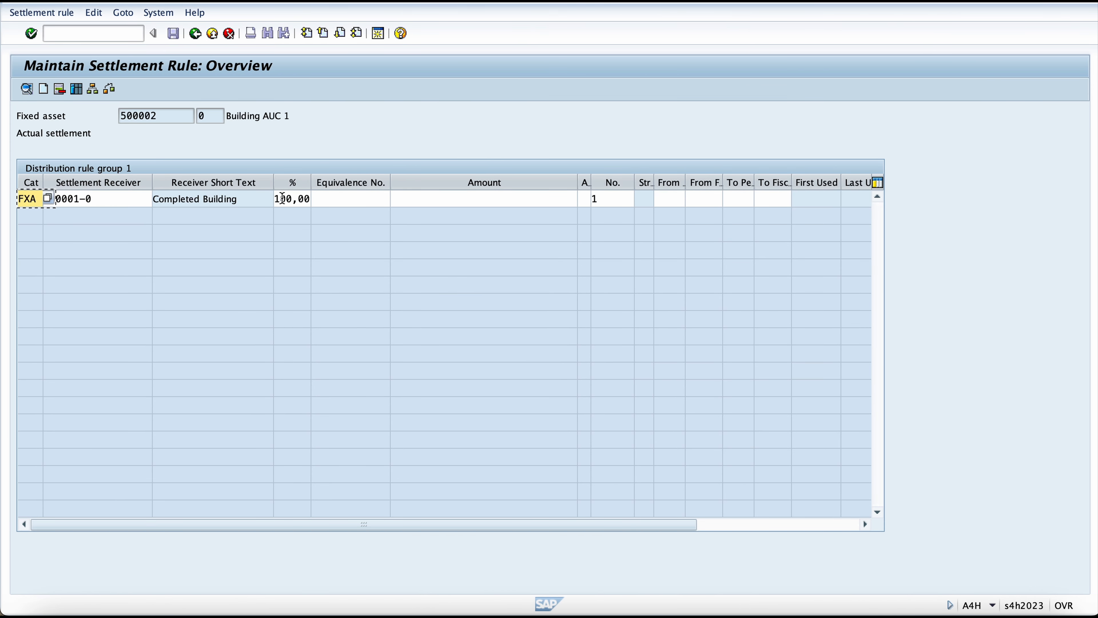
Step: Check the rule's percentage, return to the line item list and save the distribution rules
left_click(309, 199)
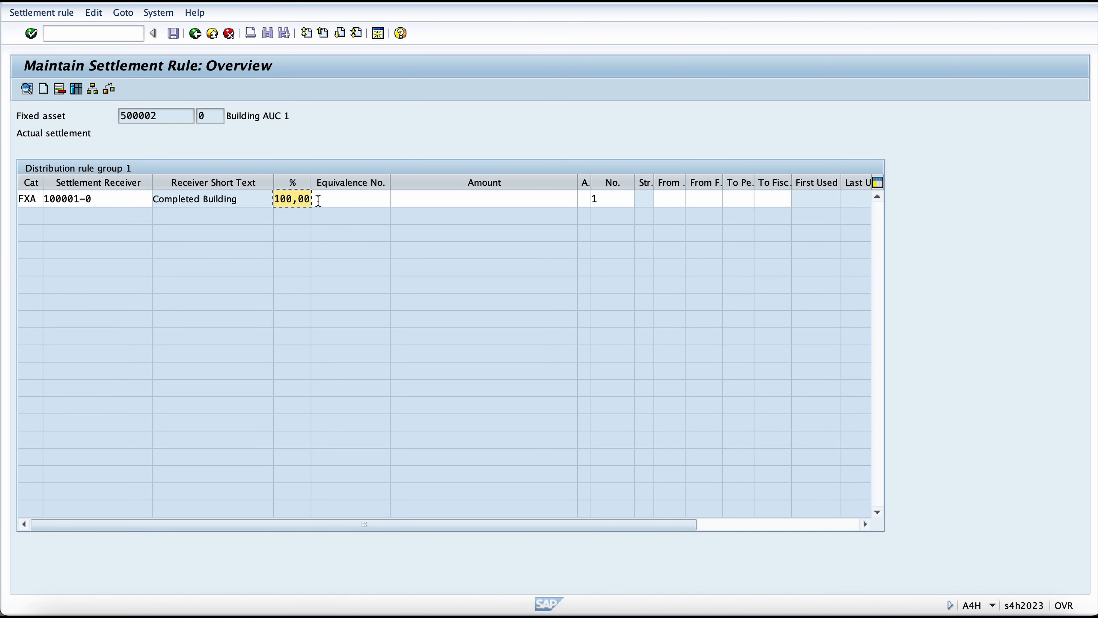
left_click(283, 199)
left_click(403, 195)
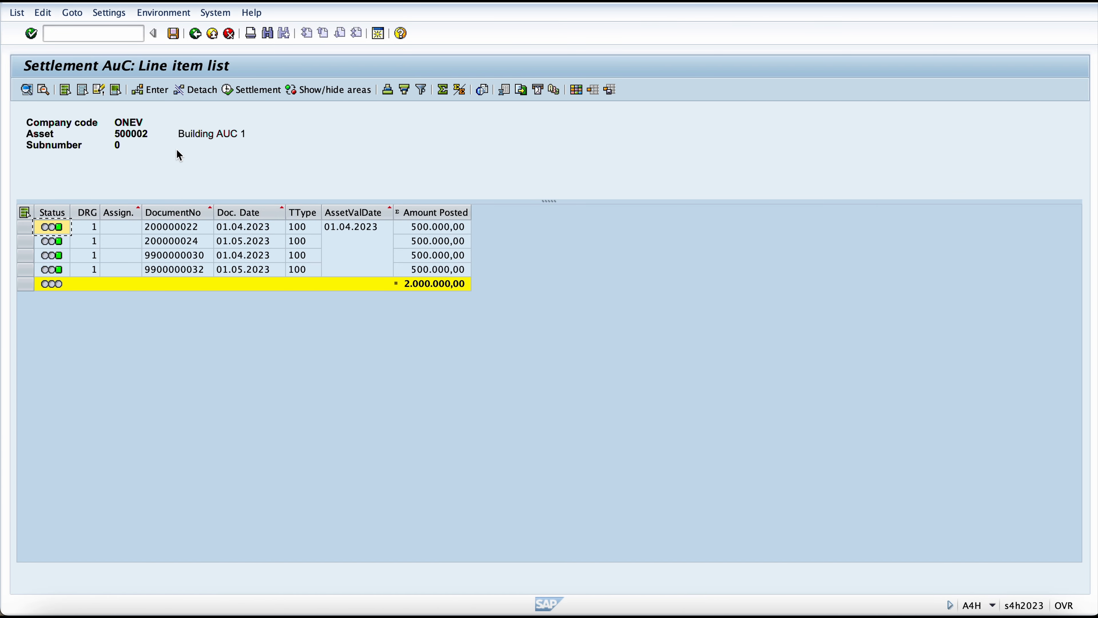
left_click(178, 33)
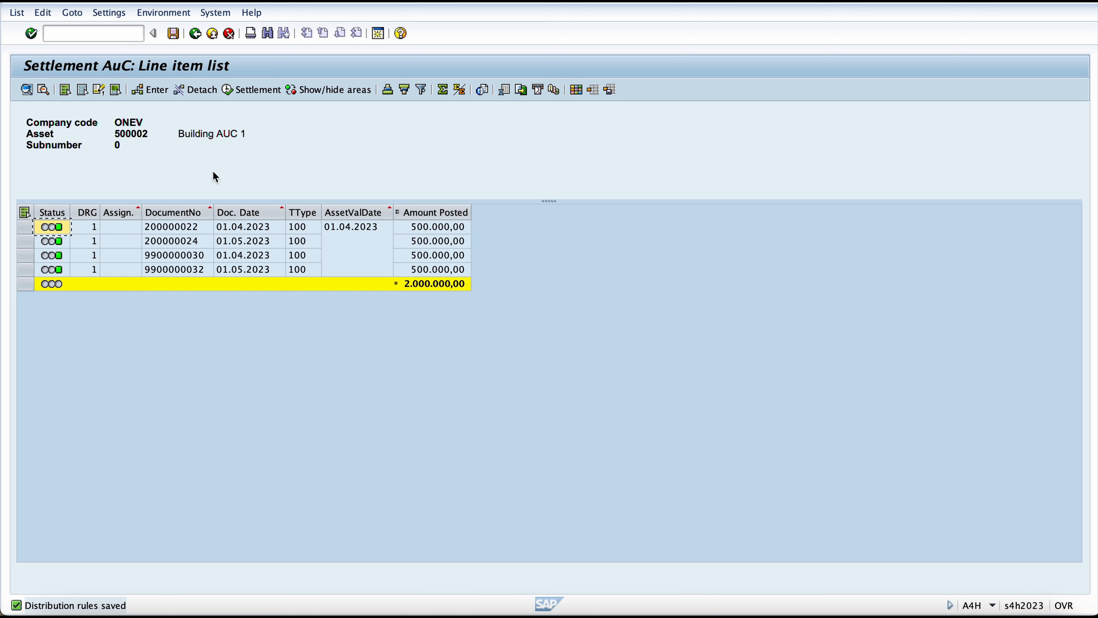
Step: Go to the settlement of the line items and choose asset 500002, Building AUC 1, in company code ONEV
left_click(255, 91)
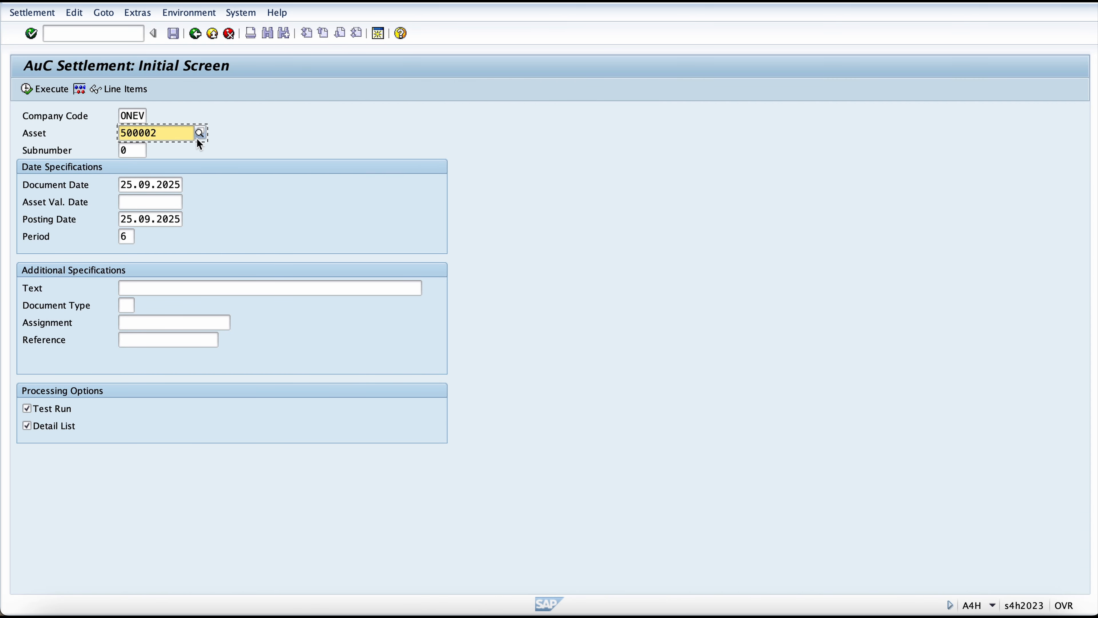
left_click(198, 137)
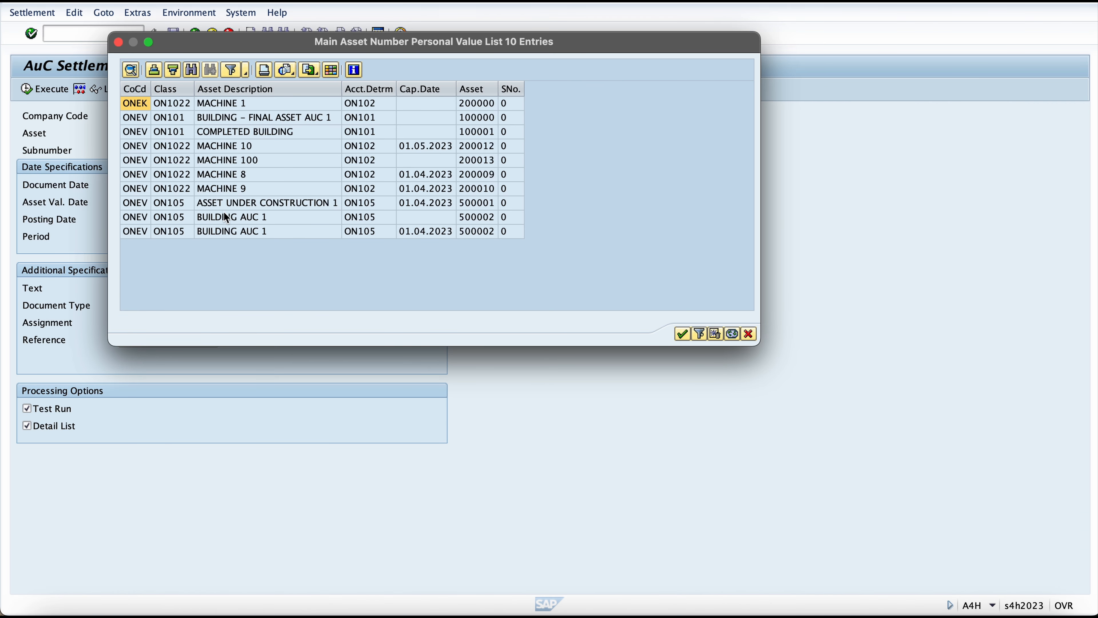
left_click(428, 232)
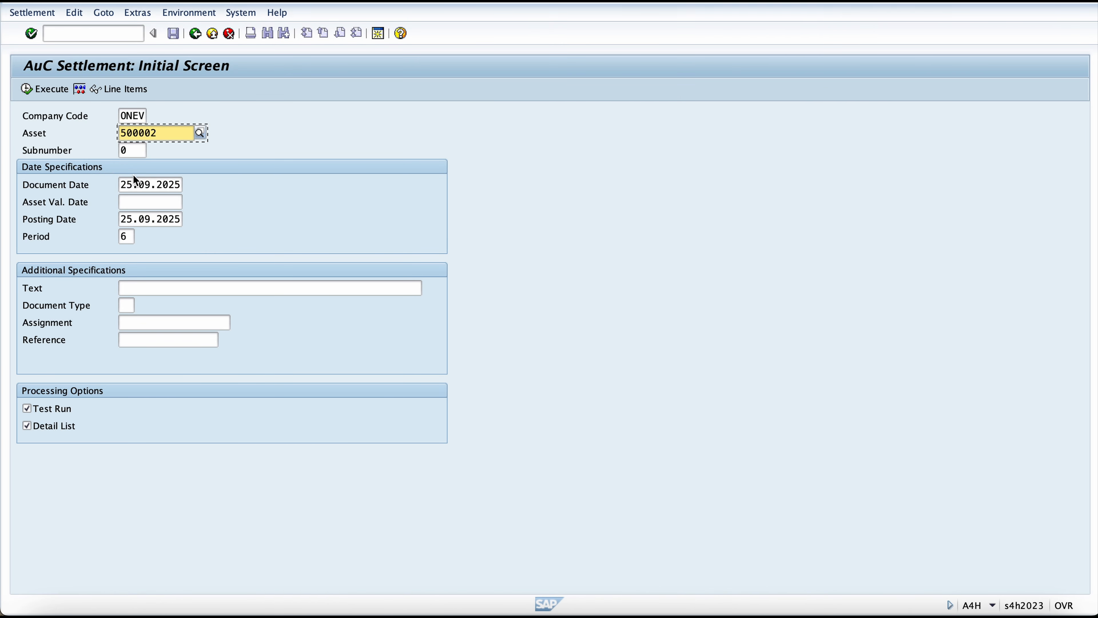
Step: Set the settlement's asset value date, document date and posting date to 01.06.2025
left_click(124, 185)
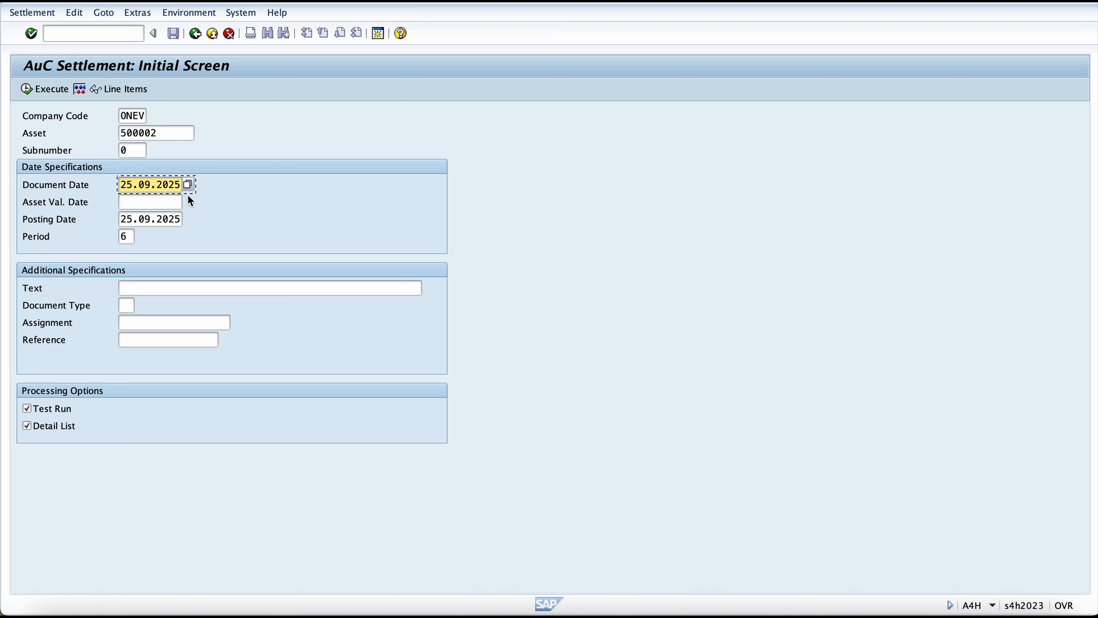
left_click(130, 201)
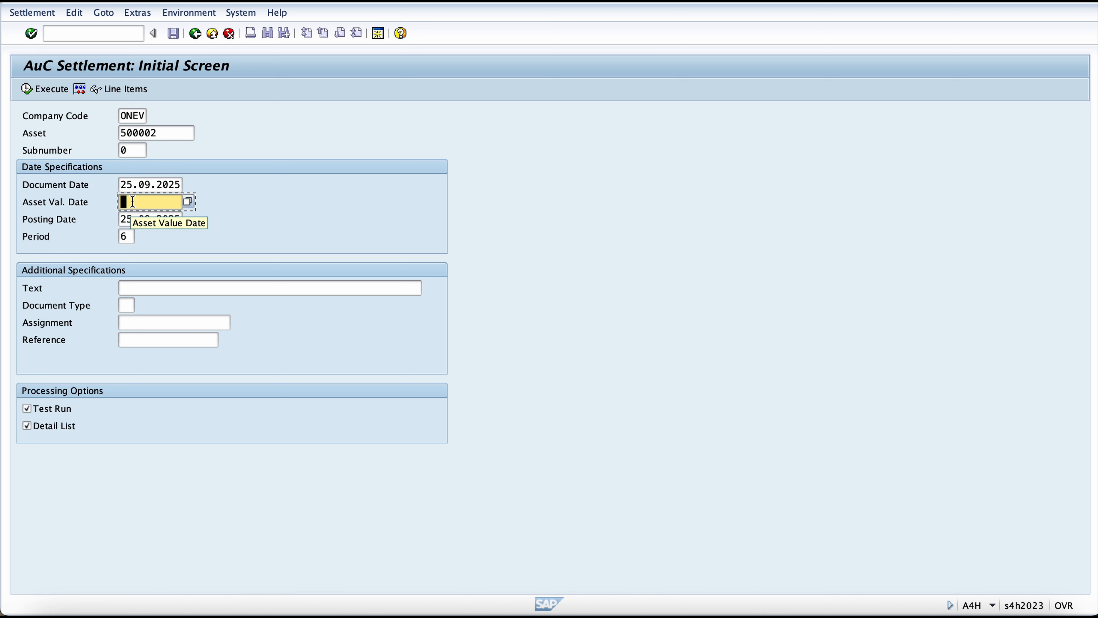
type("01.0")
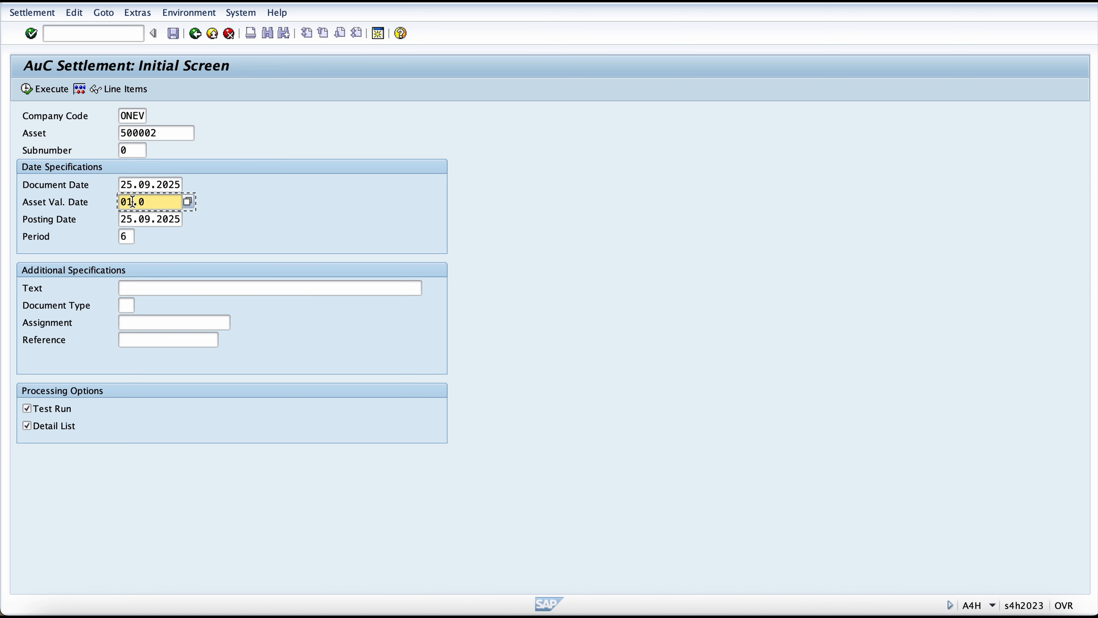
type("6.2025")
triple_click(132, 202)
key("ctrl+c")
key("shift+Tab")
key("ctrl+a")
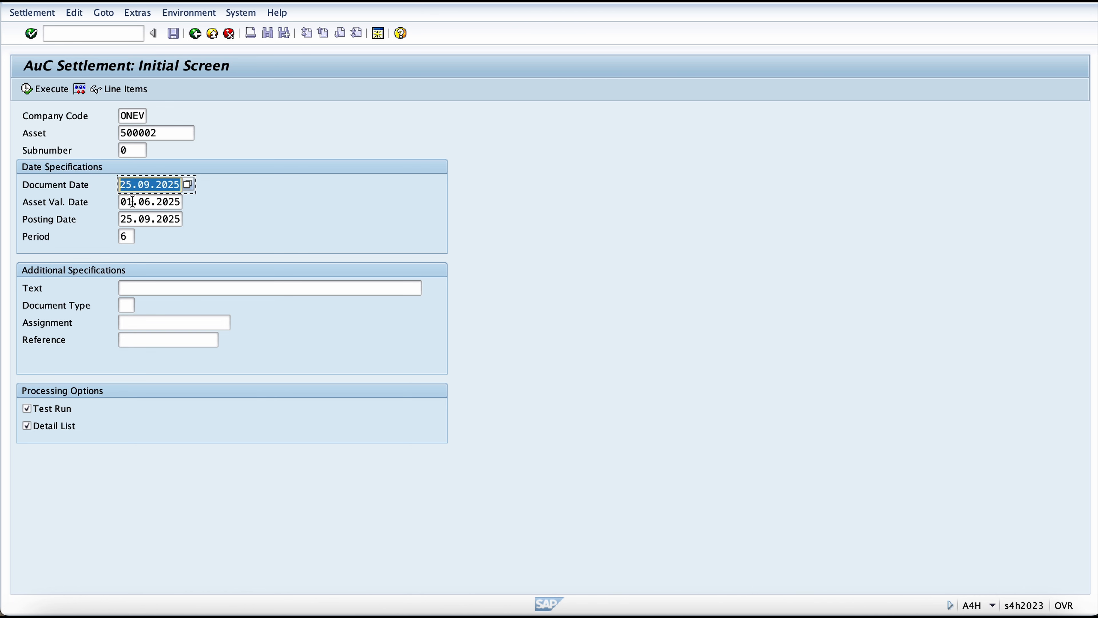
key("ctrl+v")
key("Tab")
key("Tab")
key("ctrl+a")
key("ctrl+v")
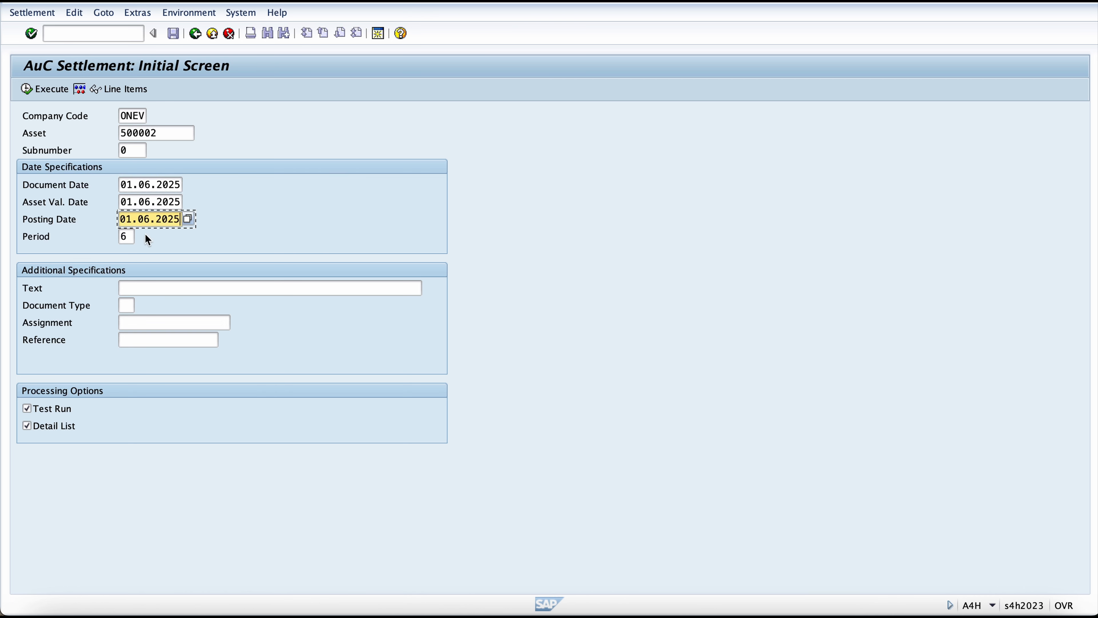
Step: Enter "Settled document" as the settlement text and try to execute the test run
left_click(177, 287)
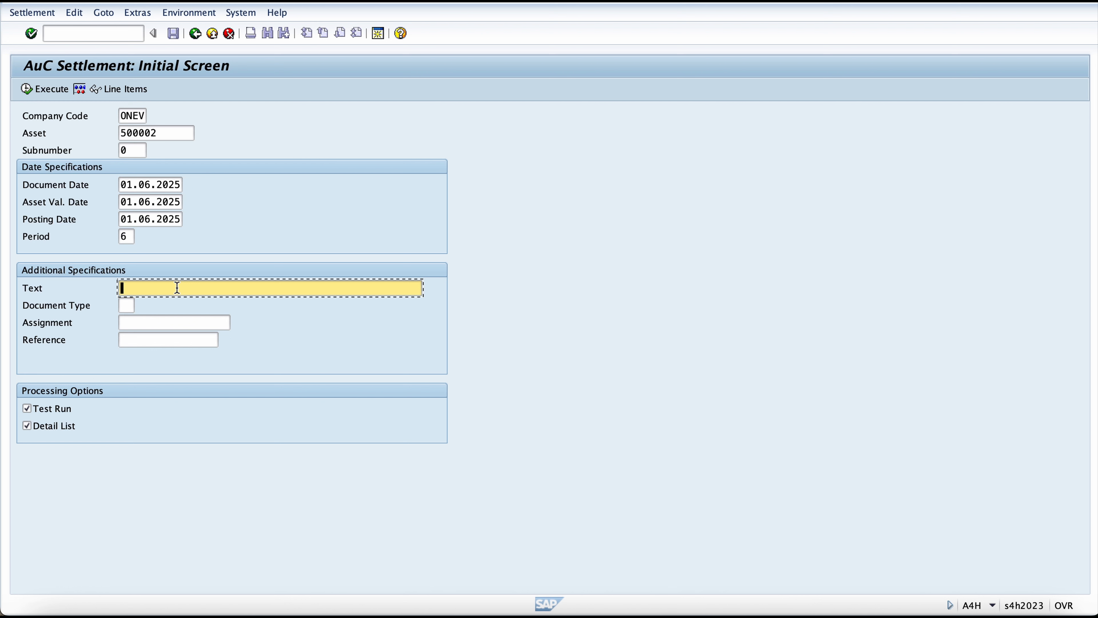
key("Caps_Lock")
type("Settled document")
key("Tab")
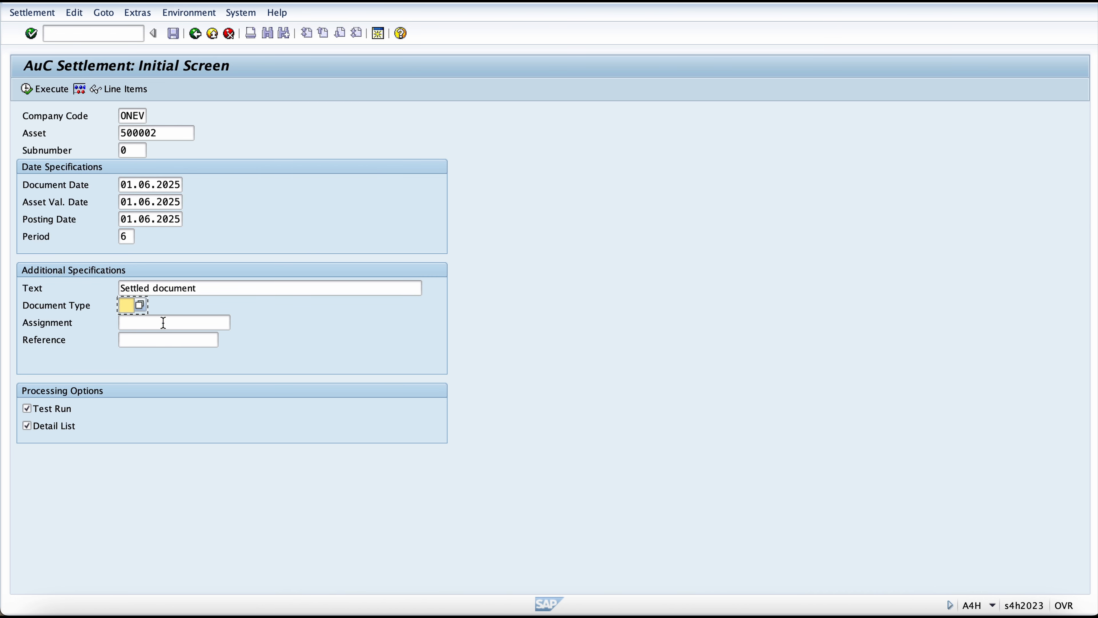
left_click(163, 323)
key("Tab")
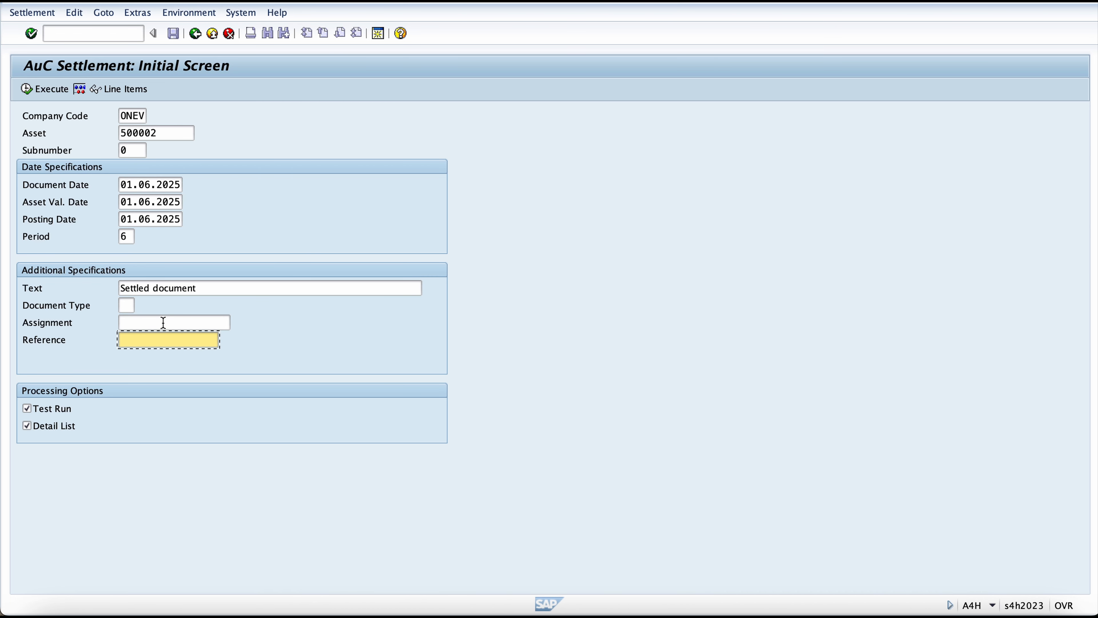
key("shift+Tab")
key("Tab")
left_click(29, 88)
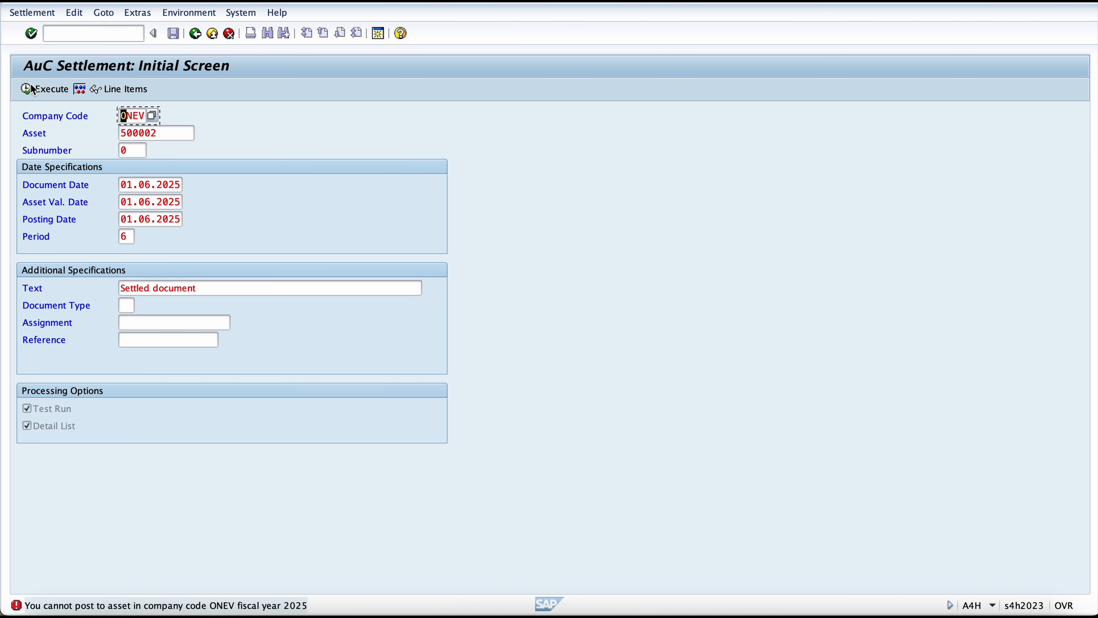
Step: Change the document date, asset value date and posting date to 01.06.2023
left_click(173, 186)
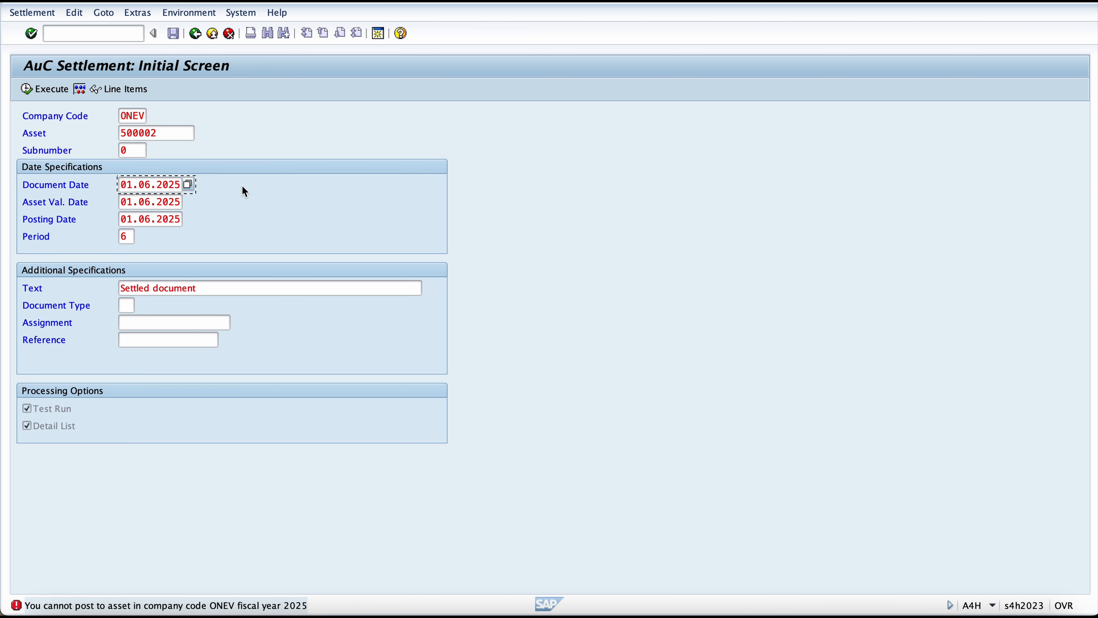
key("BackSpace")
type("3")
key("Down")
key("Up")
key("BackSpace")
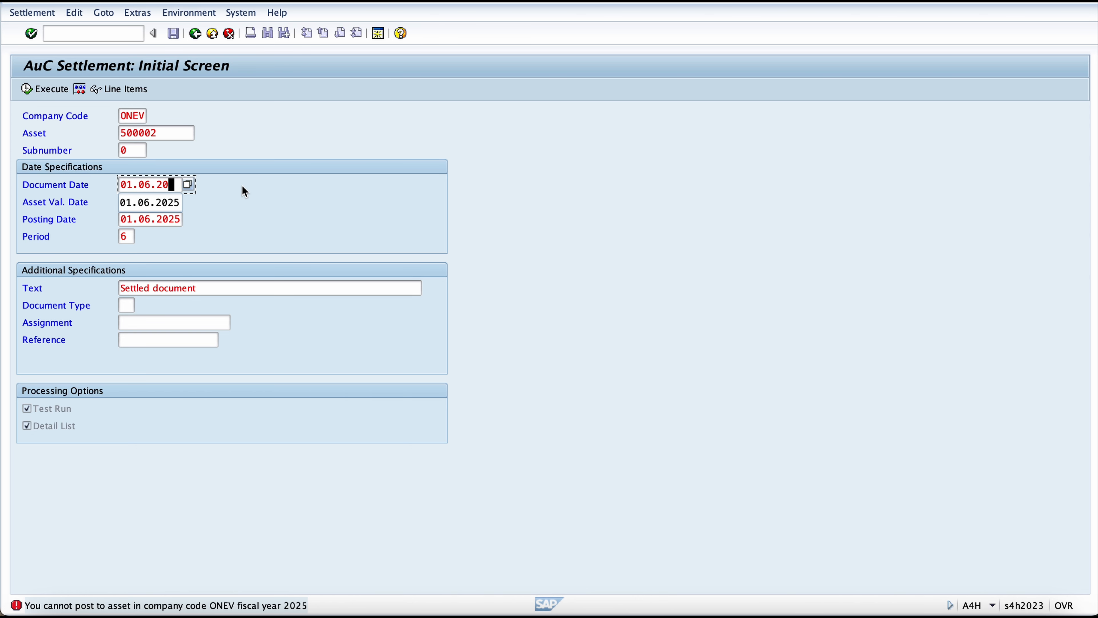
type("23")
key("Down")
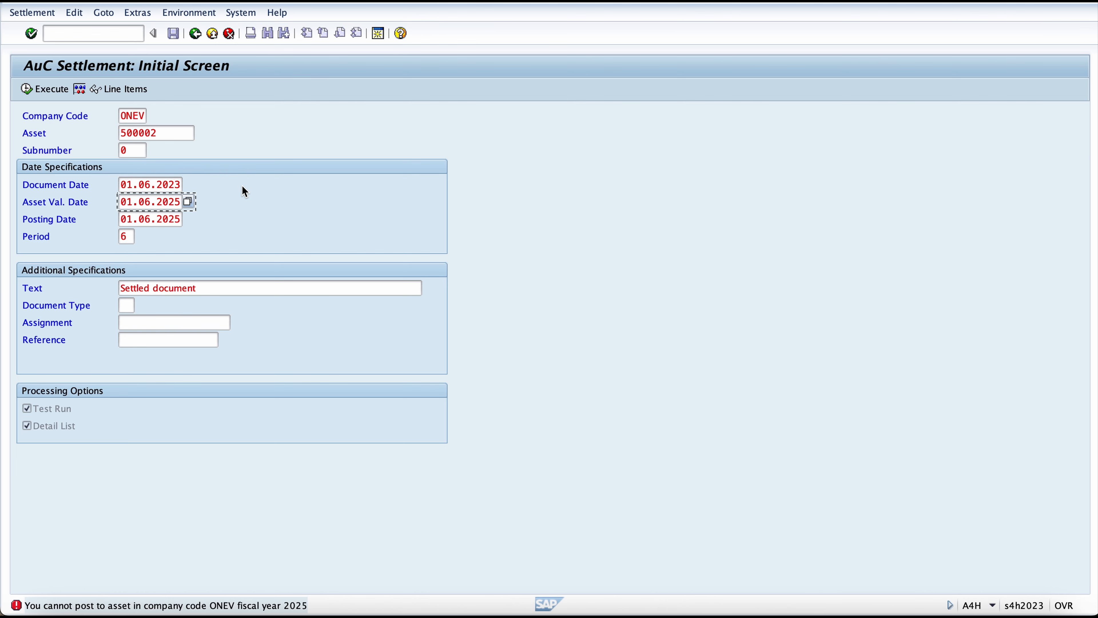
key("BackSpace")
type("3")
key("Down")
key("BackSpace")
type("3")
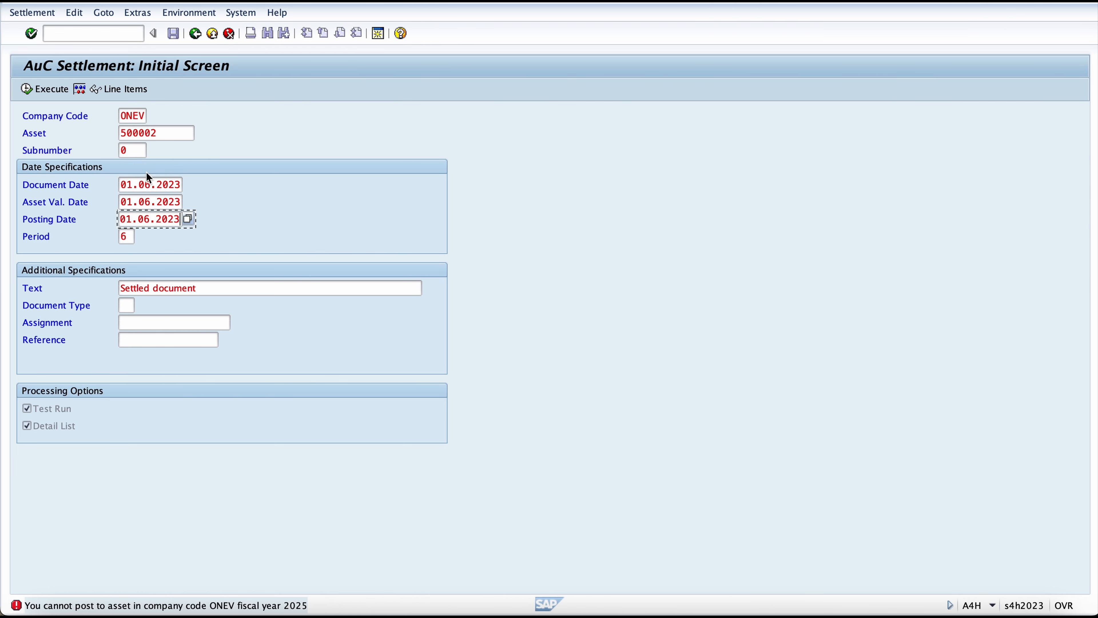
Step: Execute the settlement test run, check the amounts posted to Completed Building and return to the initial screen
key("Return")
key("F8")
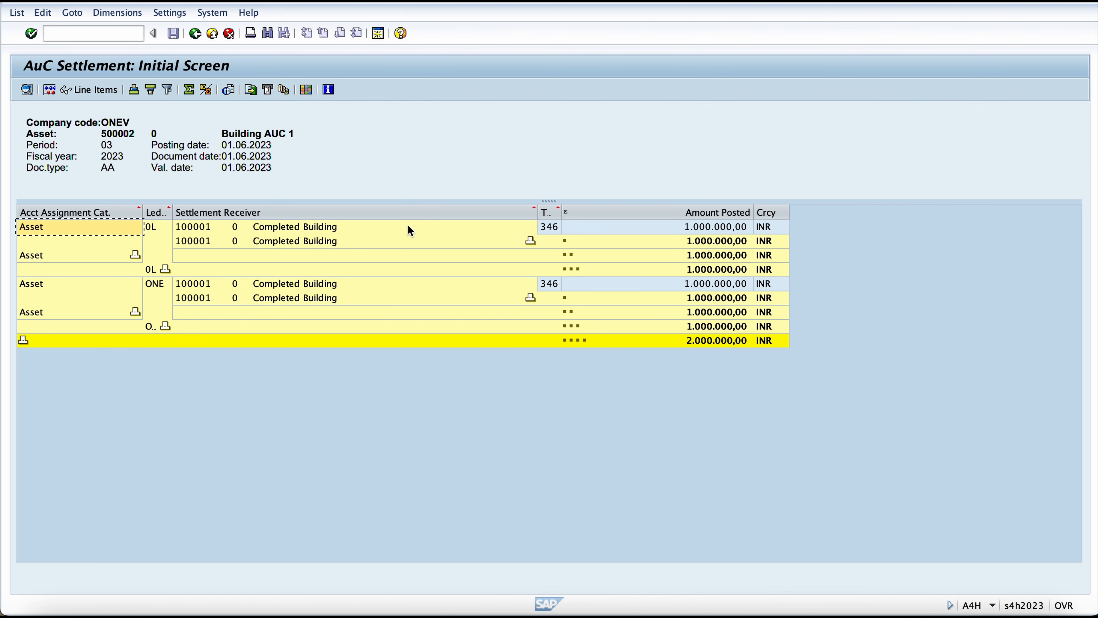
left_click(691, 233)
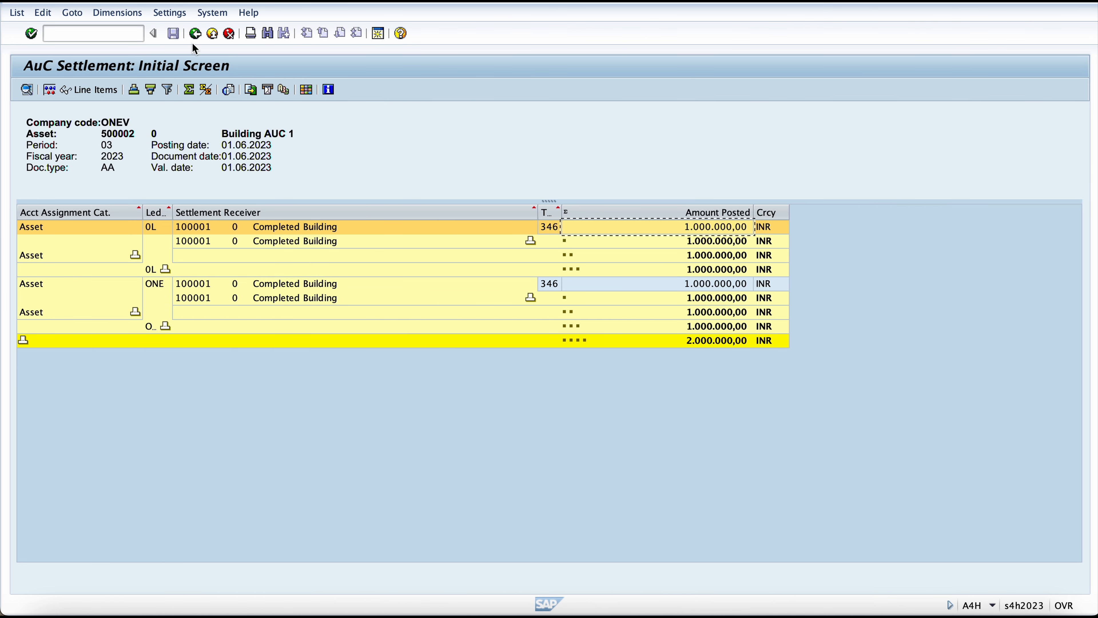
left_click(281, 132)
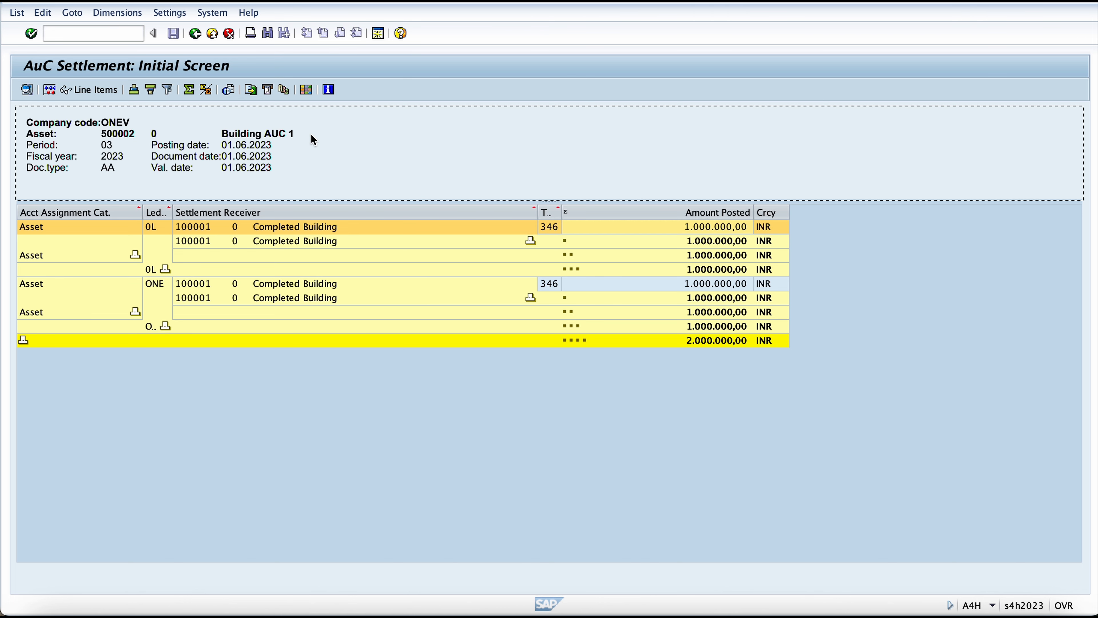
left_click(196, 35)
Step: Turn off Test Run, execute the actual settlement of asset 500002 and close the posting messages
left_click(27, 408)
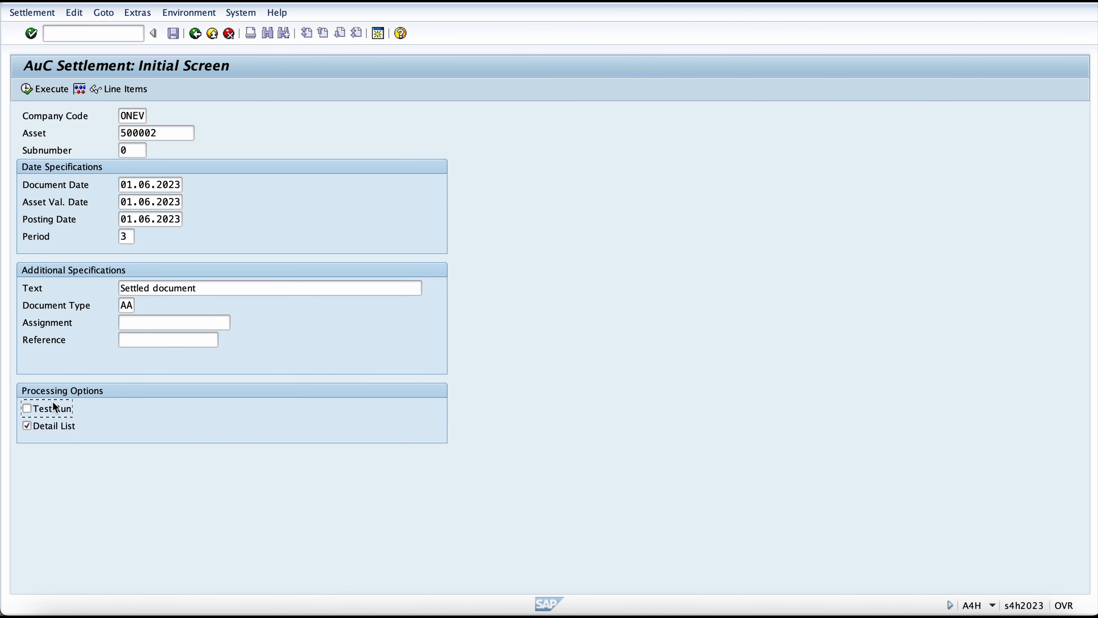
left_click(36, 92)
left_click(37, 92)
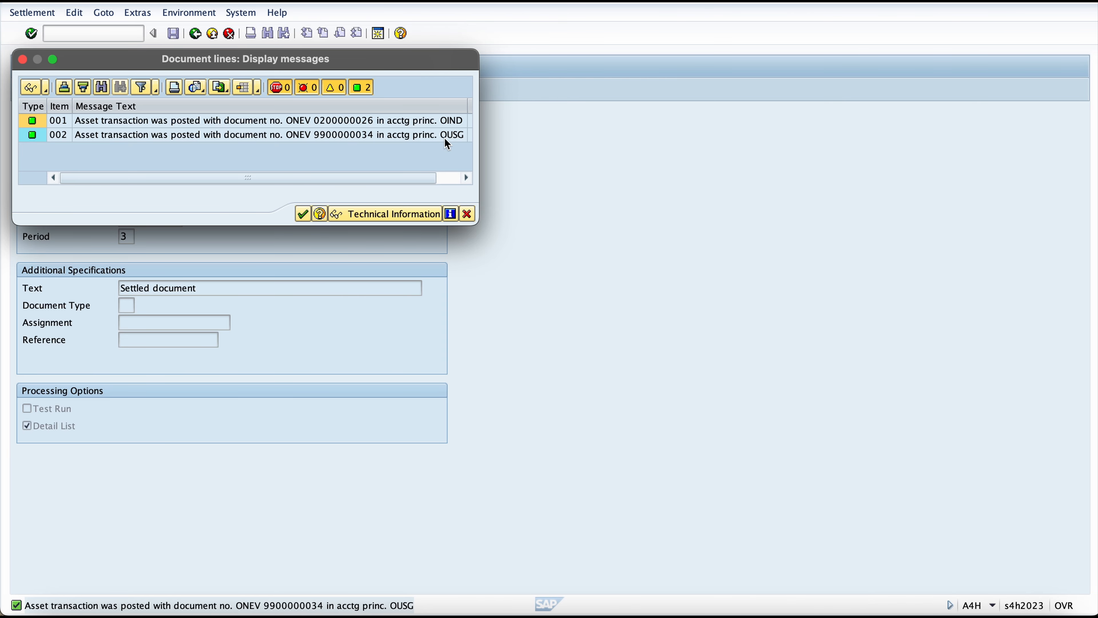
left_click(304, 214)
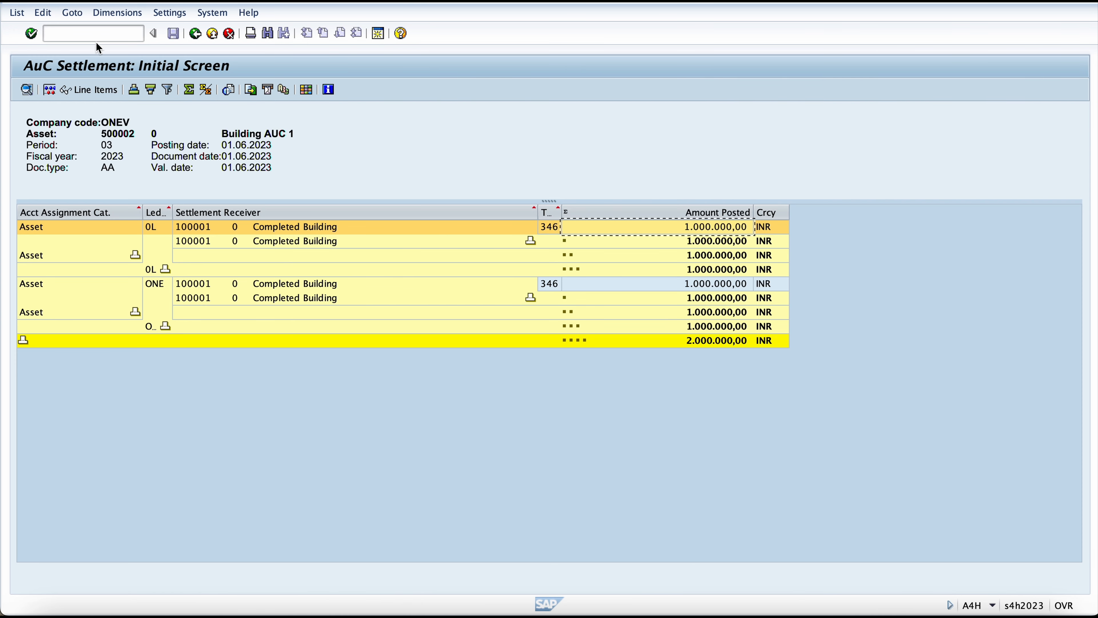
Step: Open Asset Explorer with /naw01n for asset 100001, Completed Building
left_click(96, 36)
type("/naw01")
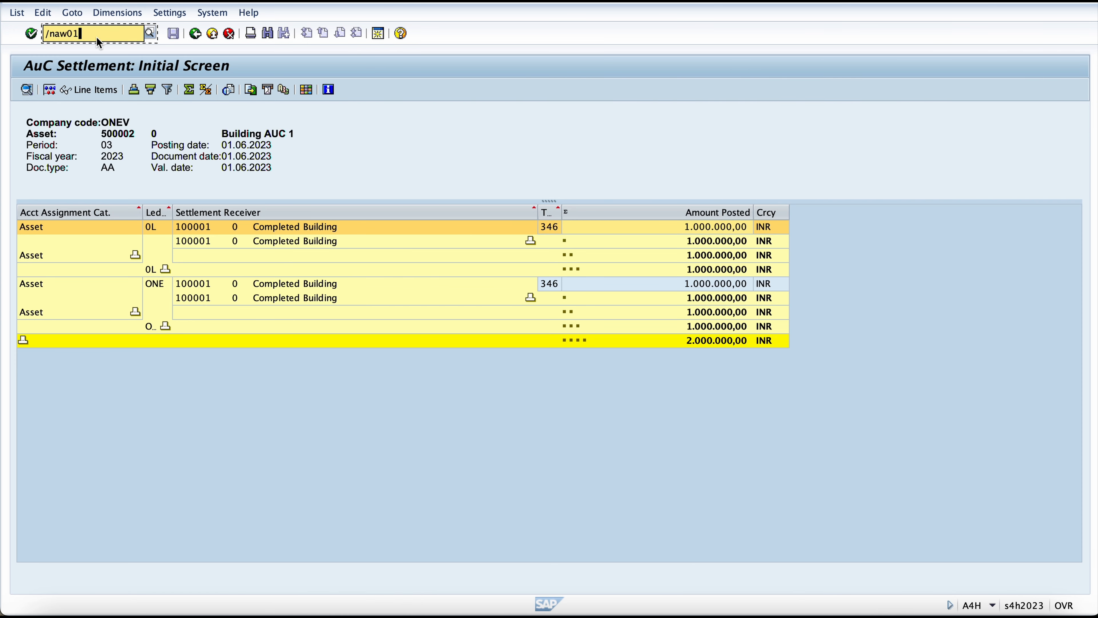
type("n")
key("Return")
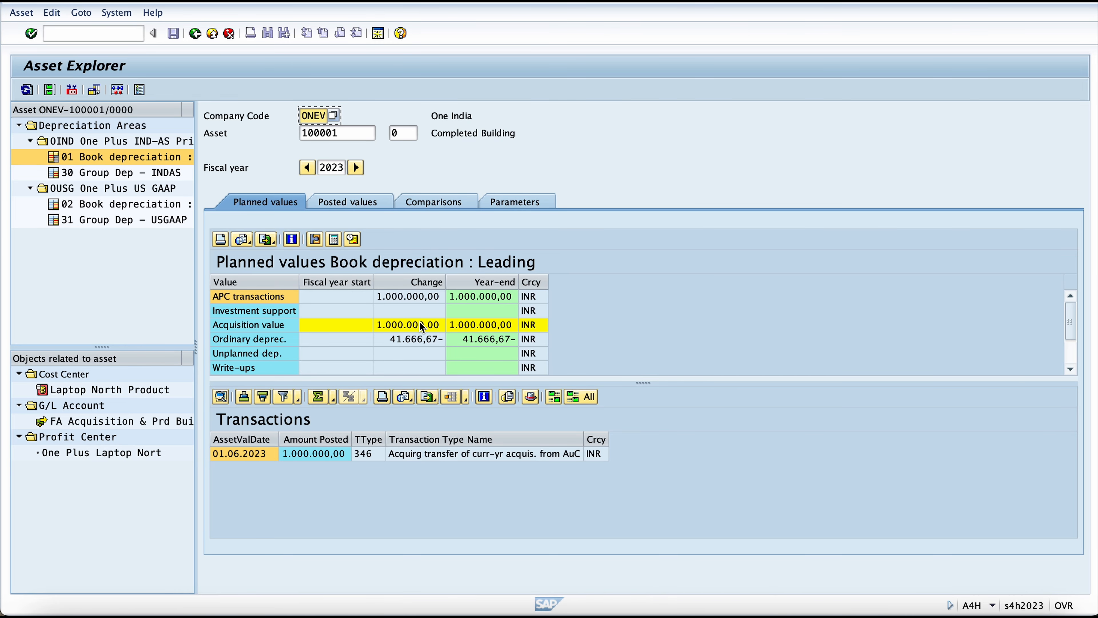
Step: Examine the acquisition value of Completed Building and its transaction's posted amount, transaction type and type name
left_click(428, 325)
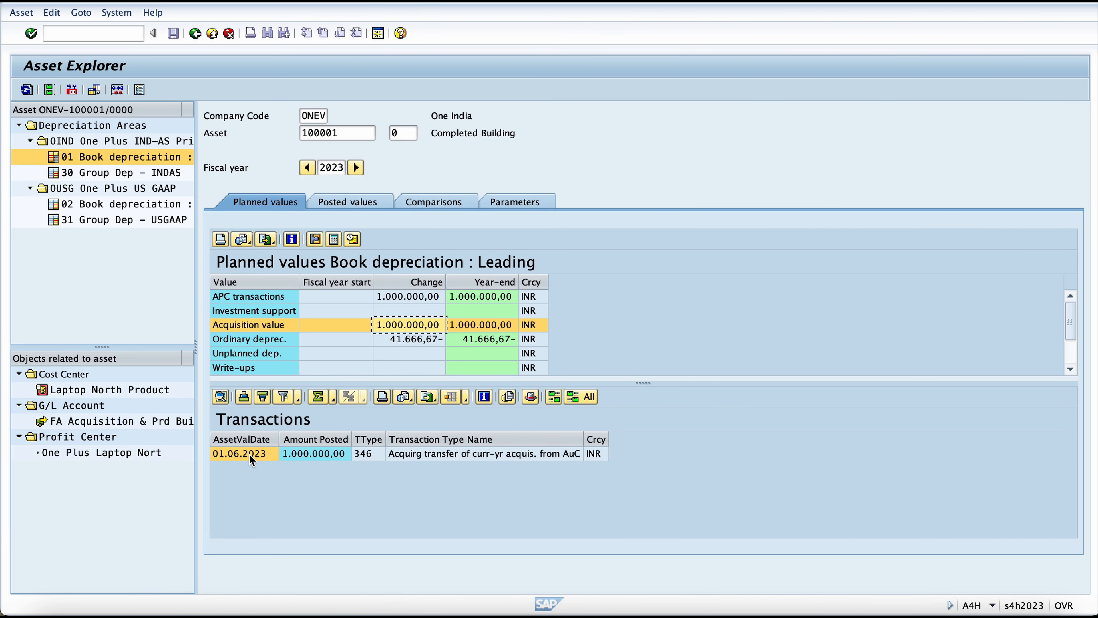
left_click(312, 454)
left_click(382, 454)
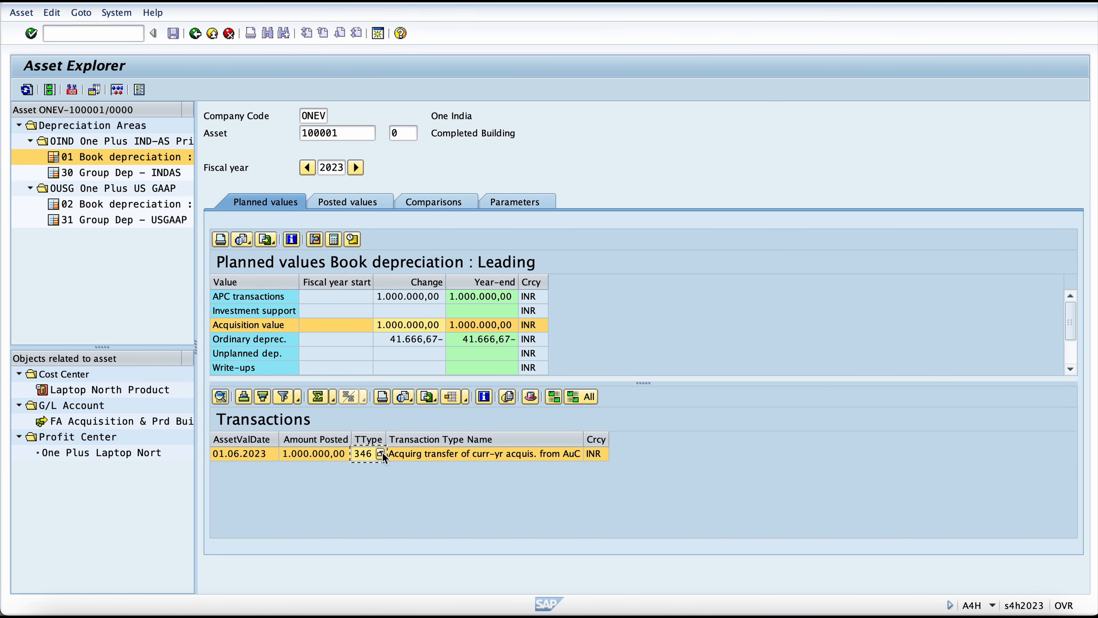
left_click(419, 455)
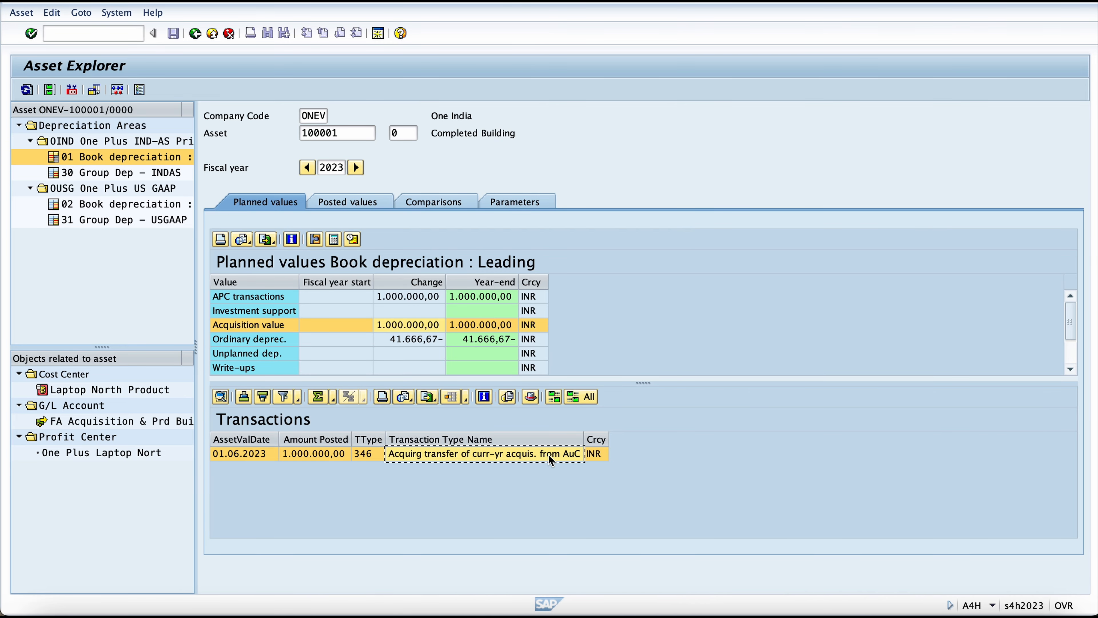
Step: Check the posted depreciation values of Completed Building, including the planned ordinary depreciation starting in period 3
left_click(363, 202)
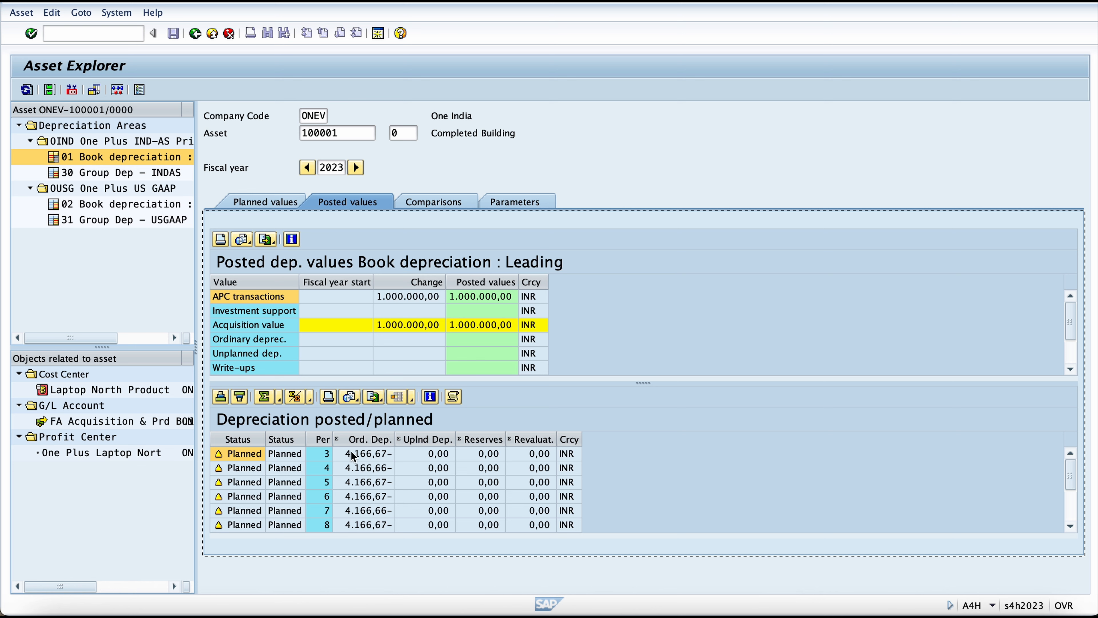
left_click(323, 458)
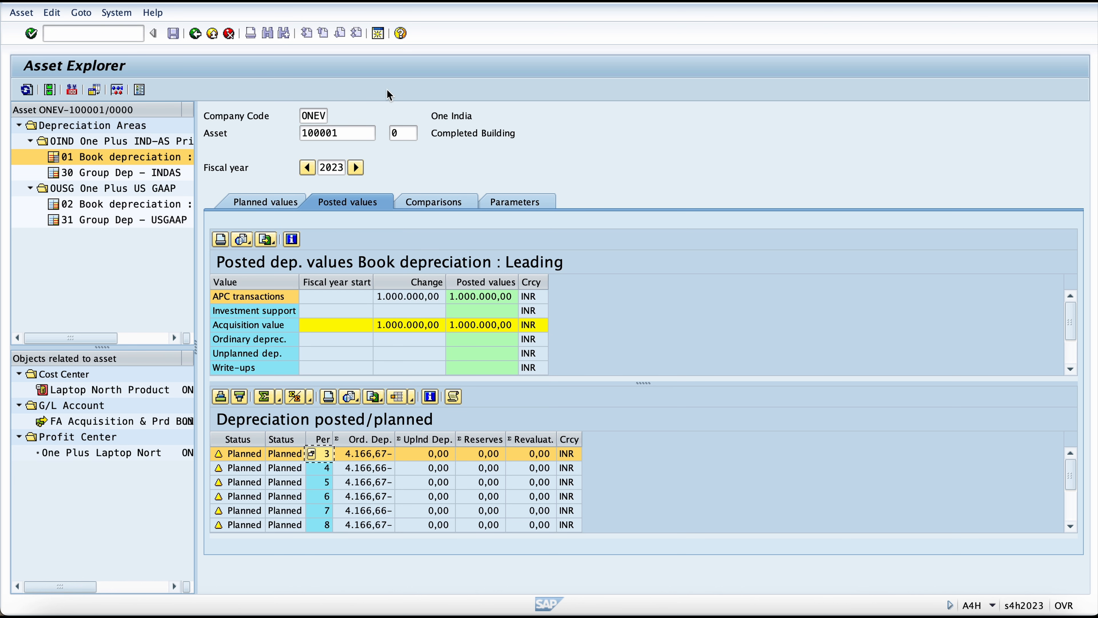
Step: Open the AuC settlement initial screen with /naiab
left_click(111, 33)
type("/naiab")
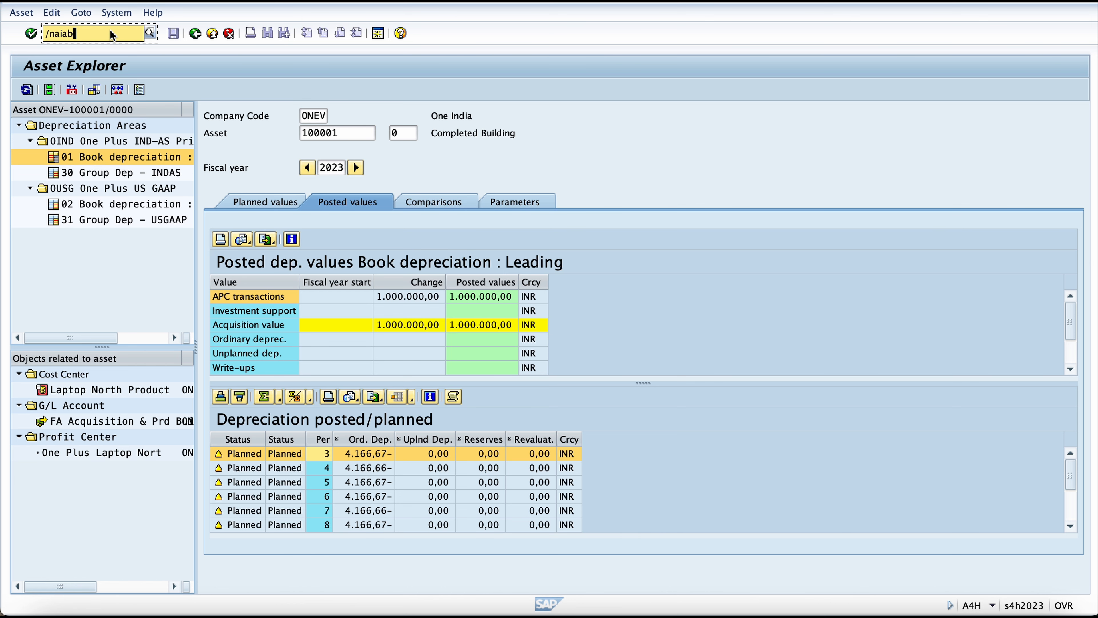
key("Return")
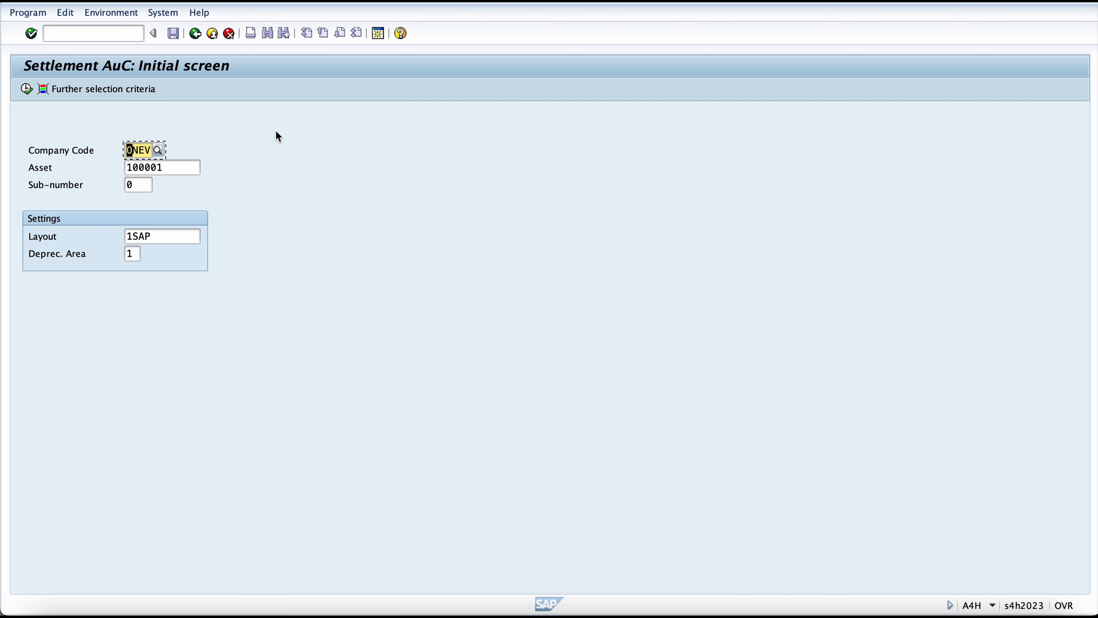
Step: Leave the AuC settlement initial screen and start the AIBU transaction with /naibu
left_click(122, 34)
type("/nai")
key("BackSpace")
key("BackSpace")
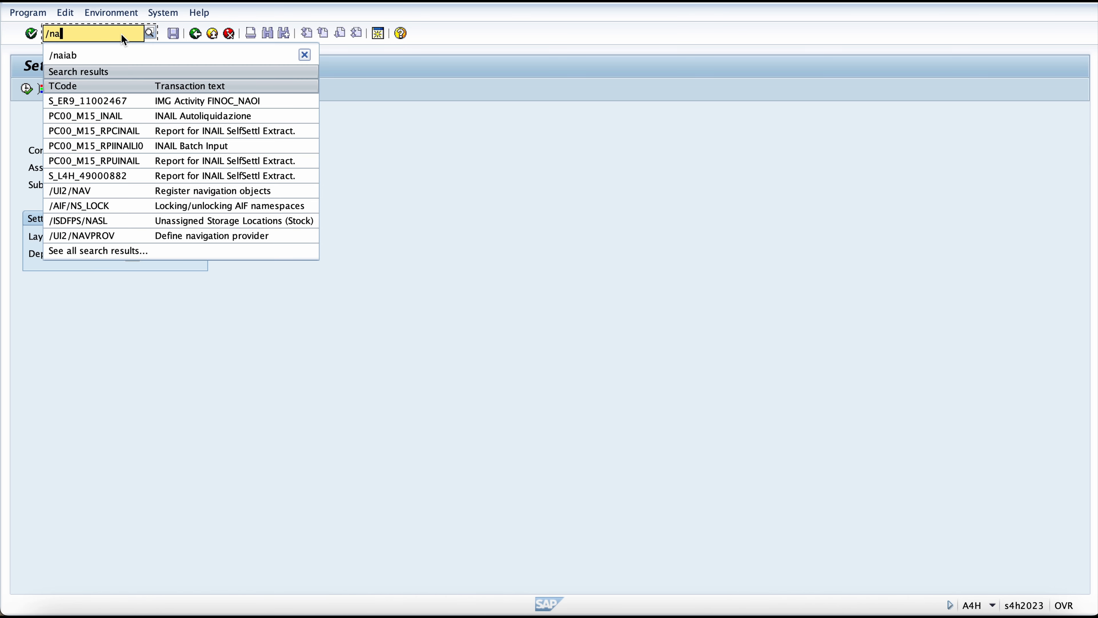
type("aibu")
key("Return")
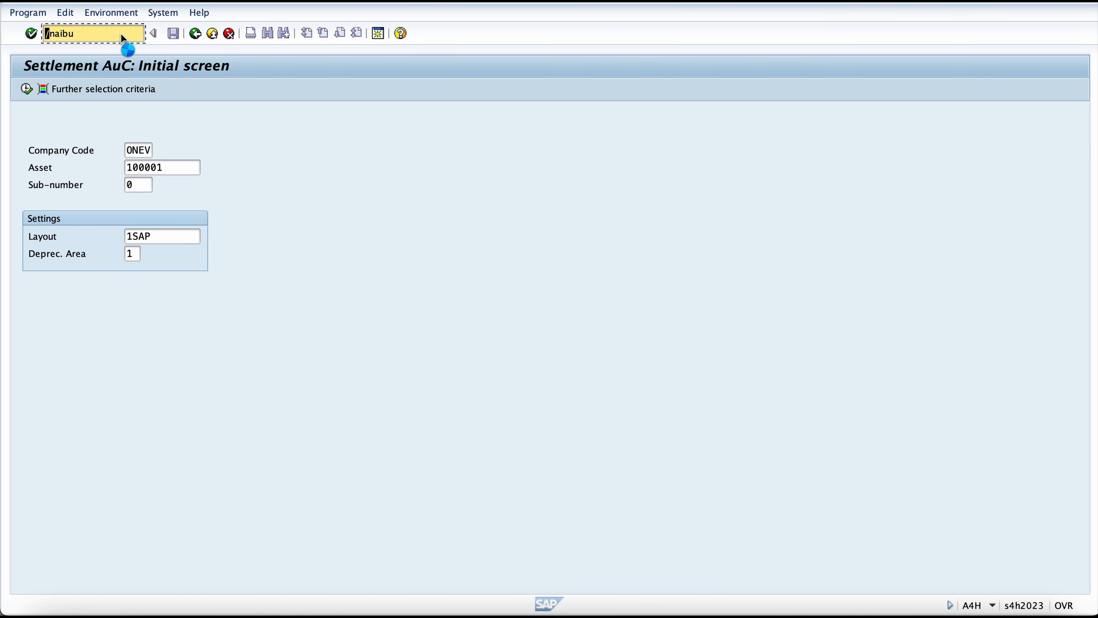